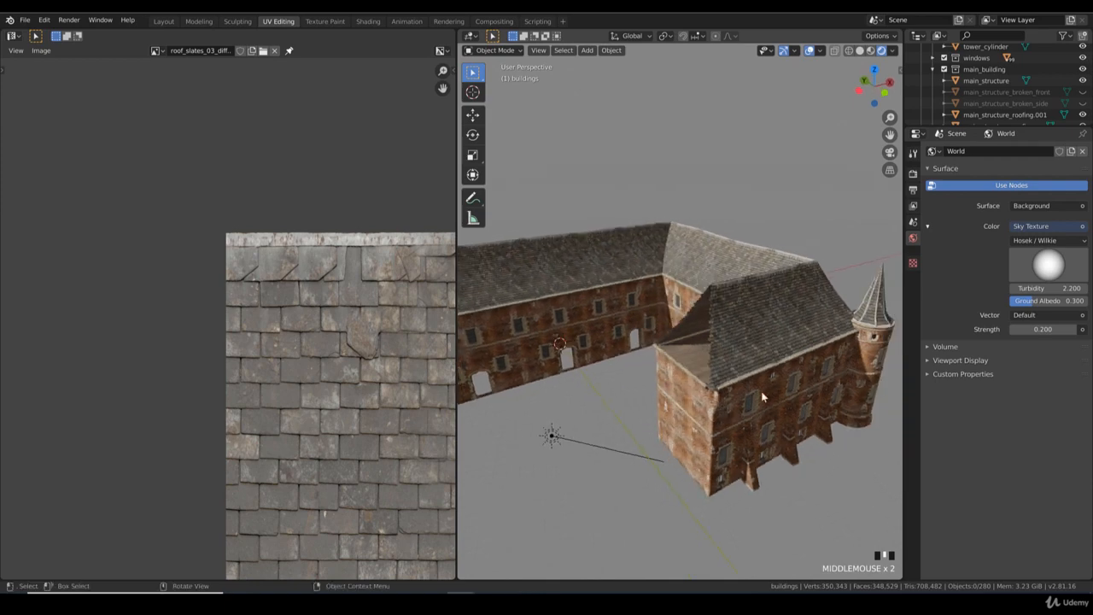
# - Select the cylindrical body of the round tower at the building's corner
pyautogui.scroll(2, 736, 390)
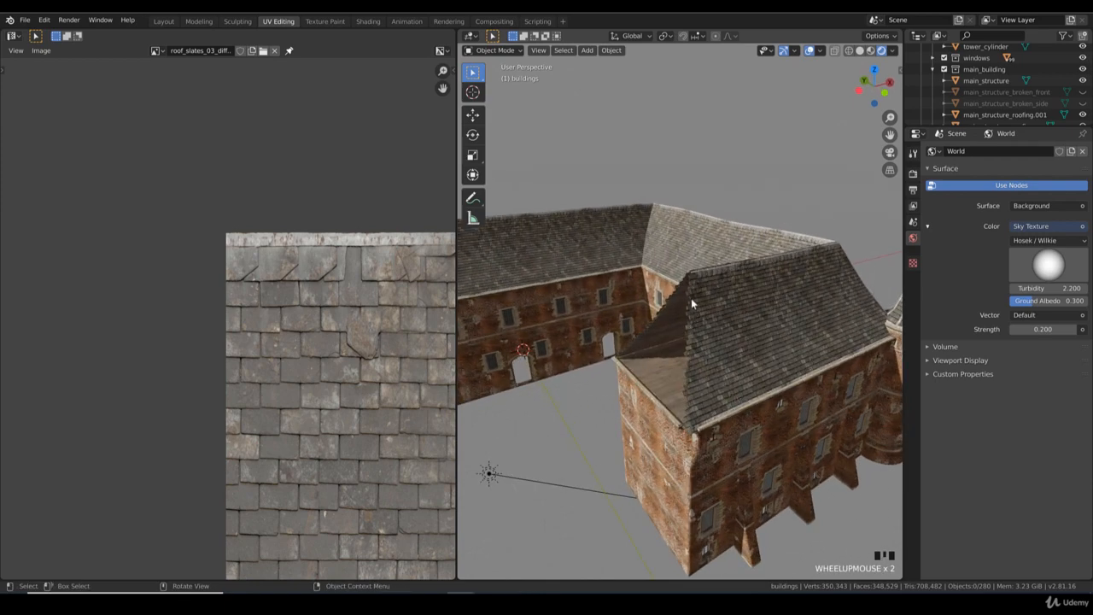
pyautogui.scroll(-3, 699, 380)
pyautogui.scroll(2, 707, 372)
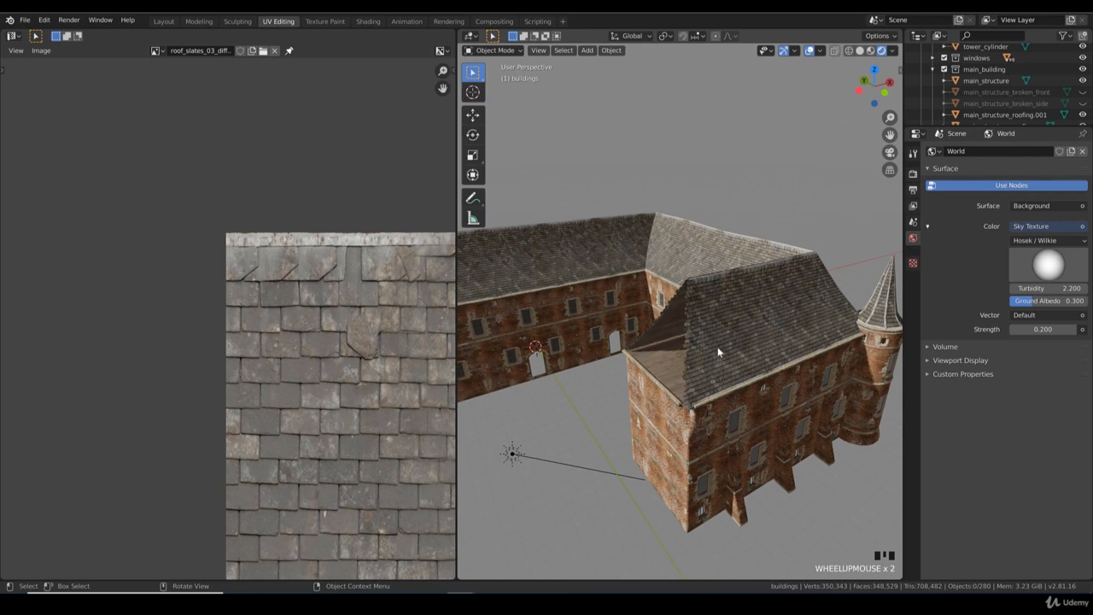
pyautogui.moveTo(717, 347); pyautogui.dragTo(789, 358, button='middle')
pyautogui.scroll(3, 700, 342)
pyautogui.keyDown('shift'); pyautogui.moveTo(604, 320); pyautogui.dragTo(719, 369, button='middle'); pyautogui.keyUp('shift')
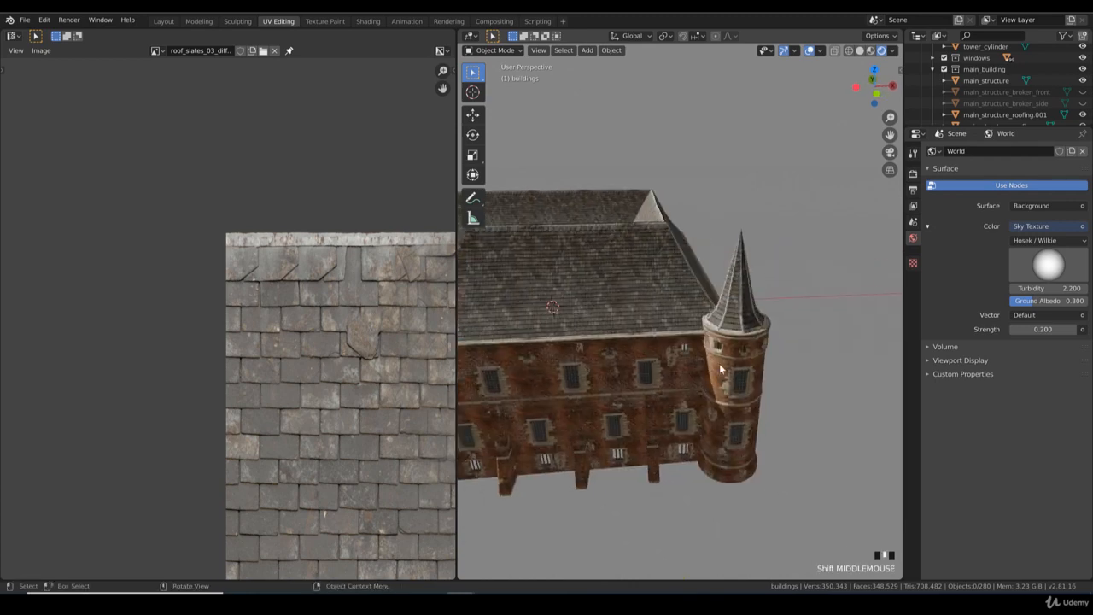
pyautogui.click(722, 365)
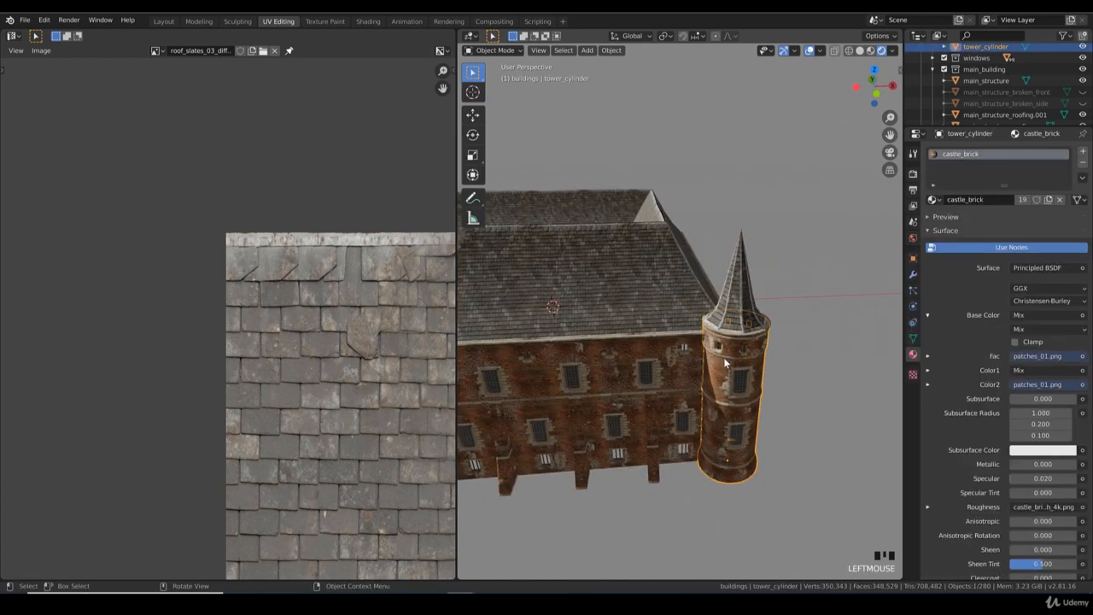
pyautogui.press('KP_7')
pyautogui.keyDown('shift'); pyautogui.moveTo(726, 365); pyautogui.dragTo(575, 297, button='middle'); pyautogui.keyUp('shift')
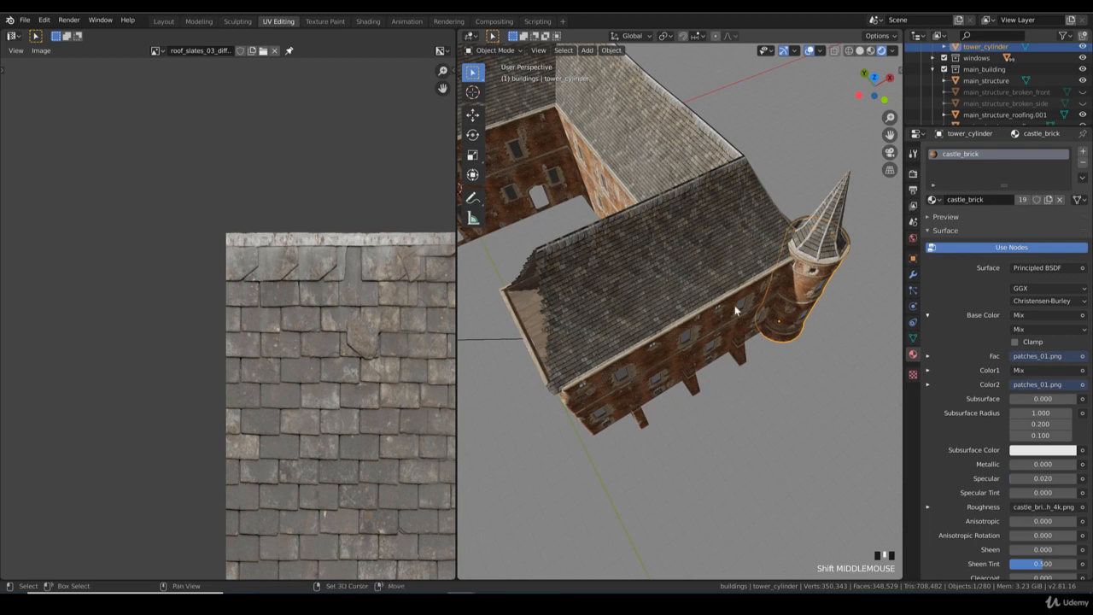
pyautogui.moveTo(734, 311); pyautogui.dragTo(720, 323, button='middle')
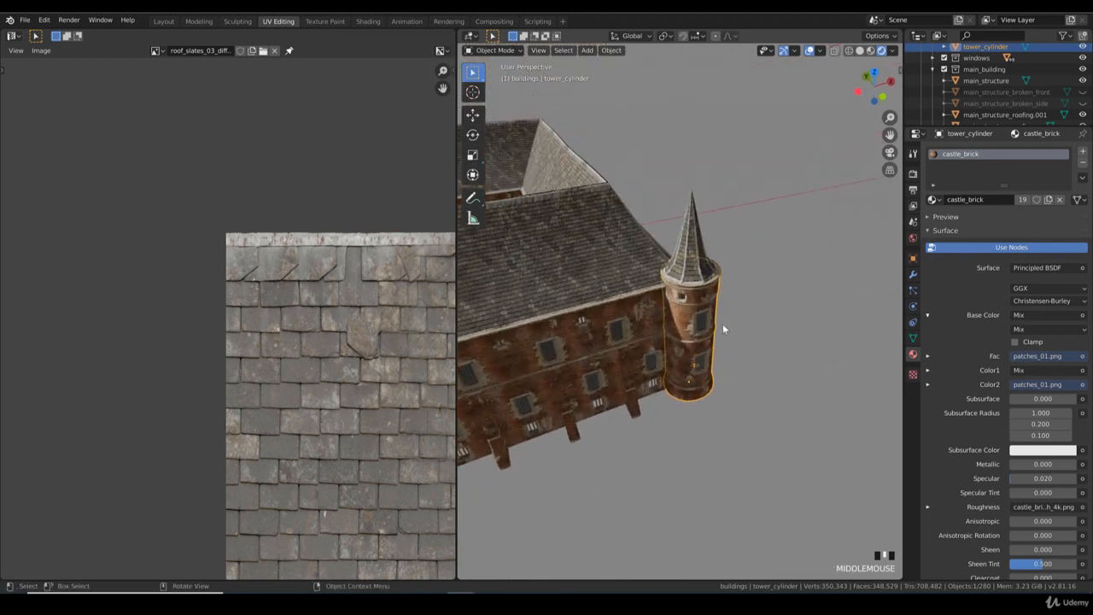
# - Select every part of the corner tower in a top wireframe view, excluding the main building, and check the selection in solid shading
pyautogui.press('KP_7')
pyautogui.press('z')
pyautogui.click(630, 326)
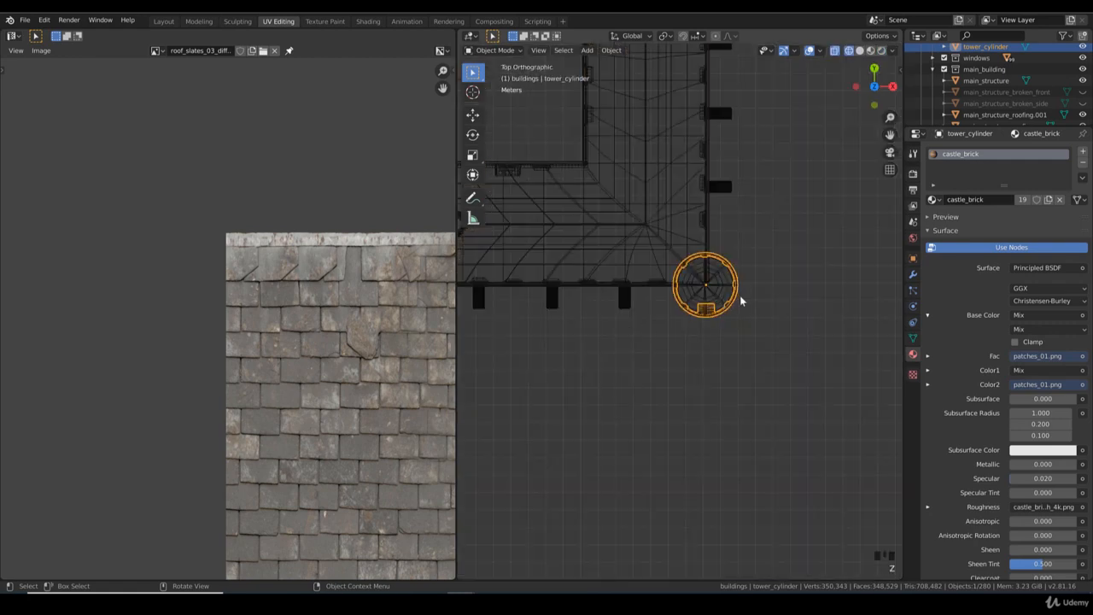
pyautogui.press('b')
pyautogui.moveTo(750, 318); pyautogui.dragTo(702, 273)
pyautogui.press('b')
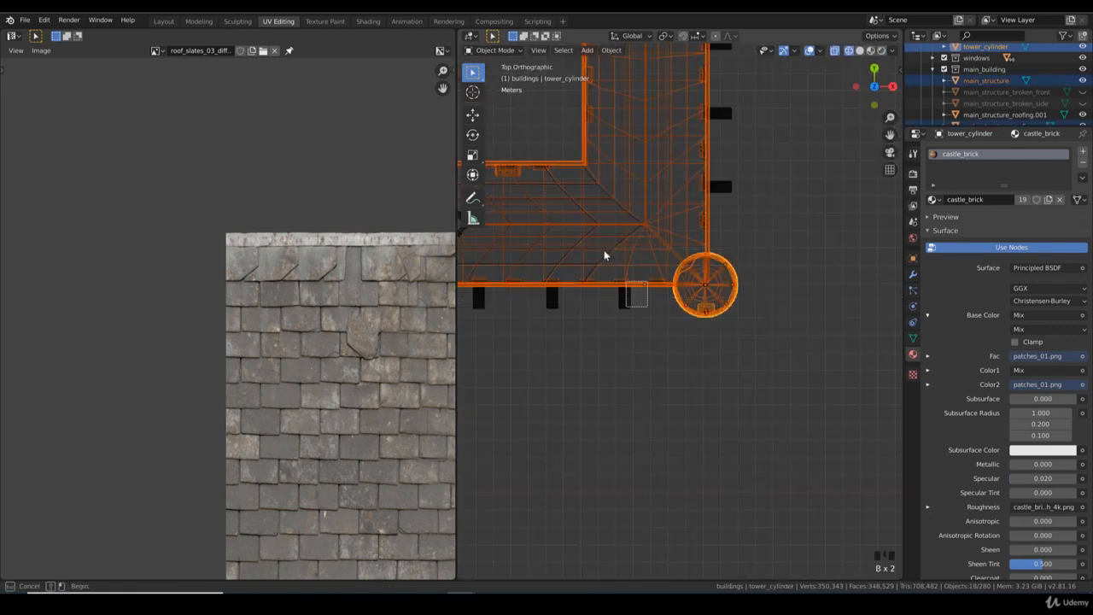
pyautogui.moveTo(604, 255); pyautogui.dragTo(571, 186, button='middle')
pyautogui.press('b')
pyautogui.moveTo(756, 212); pyautogui.dragTo(571, 137, button='middle')
pyautogui.moveTo(705, 321)
pyautogui.mouseDown(button='middle')
pyautogui.moveTo(706, 281)
pyautogui.moveTo(741, 288)
pyautogui.moveTo(739, 318)
pyautogui.moveTo(735, 304)
pyautogui.moveTo(666, 318)
pyautogui.moveTo(809, 330)
pyautogui.mouseUp(button='middle')
pyautogui.press('z')
pyautogui.click(734, 271)
pyautogui.scroll(5, 724, 334)
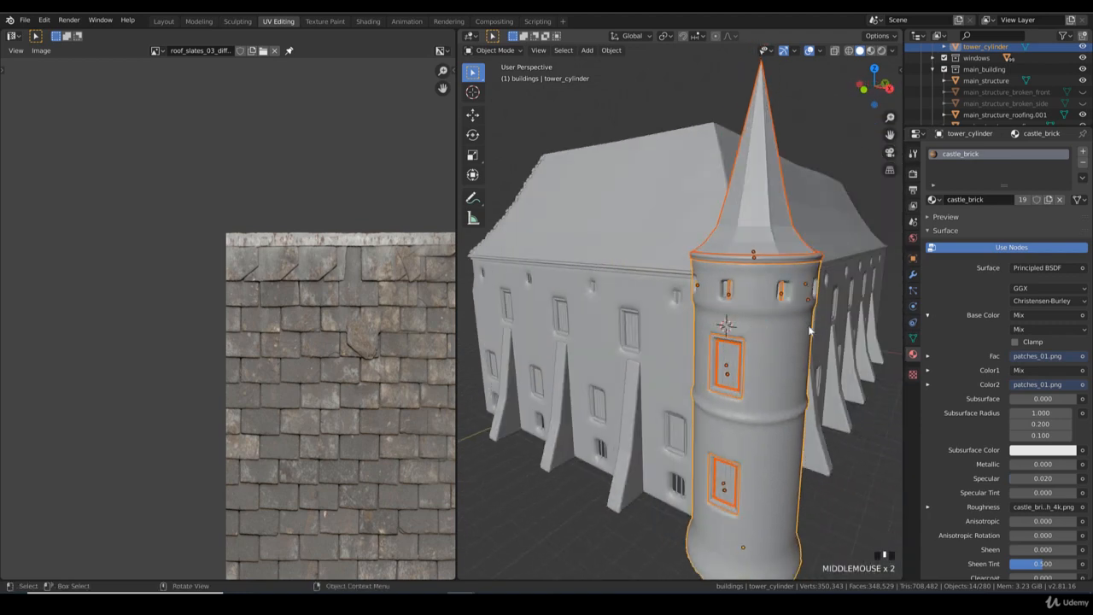
pyautogui.moveTo(672, 394); pyautogui.dragTo(696, 372, button='middle')
pyautogui.scroll(-3, 696, 372)
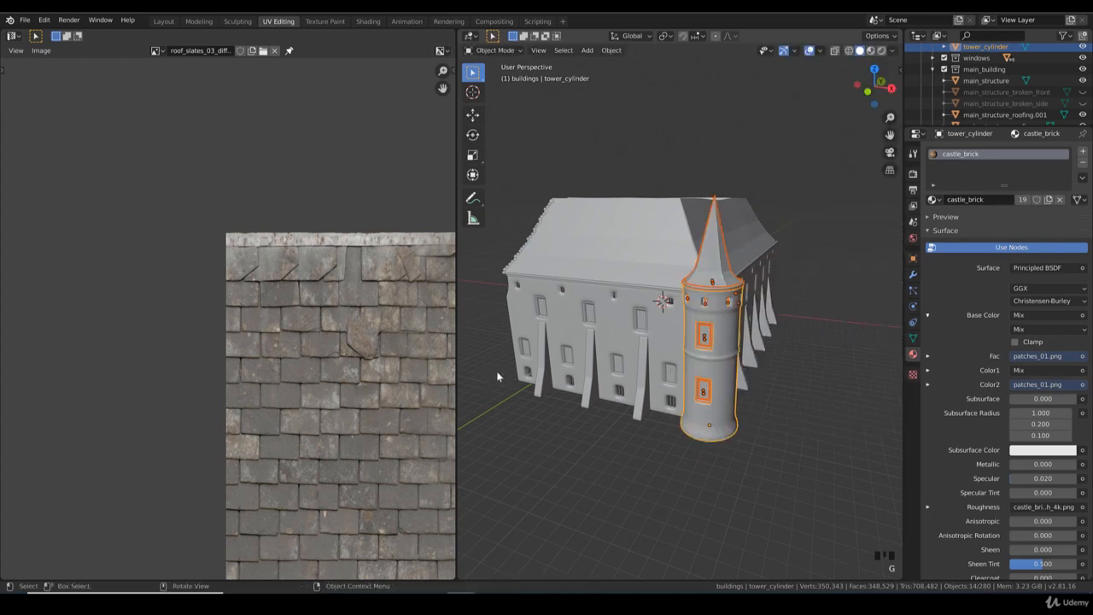
# - Rotate the selected tower parts in top wireframe view so the large windows face diagonally away from the building corner
pyautogui.press('KP_7')
pyautogui.press('z')
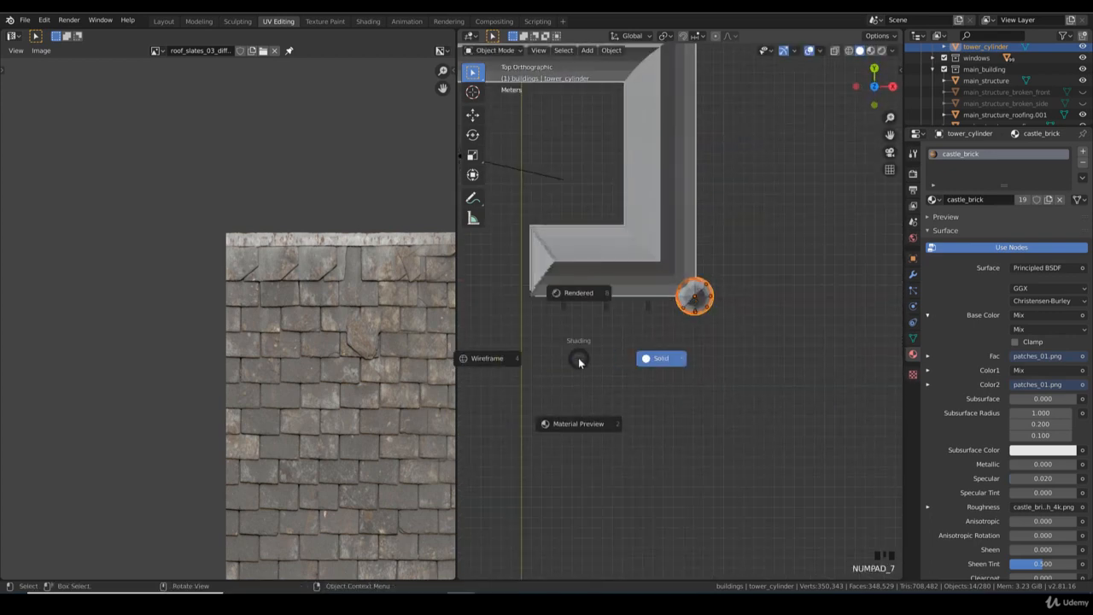
pyautogui.click(531, 356)
pyautogui.scroll(5, 708, 312)
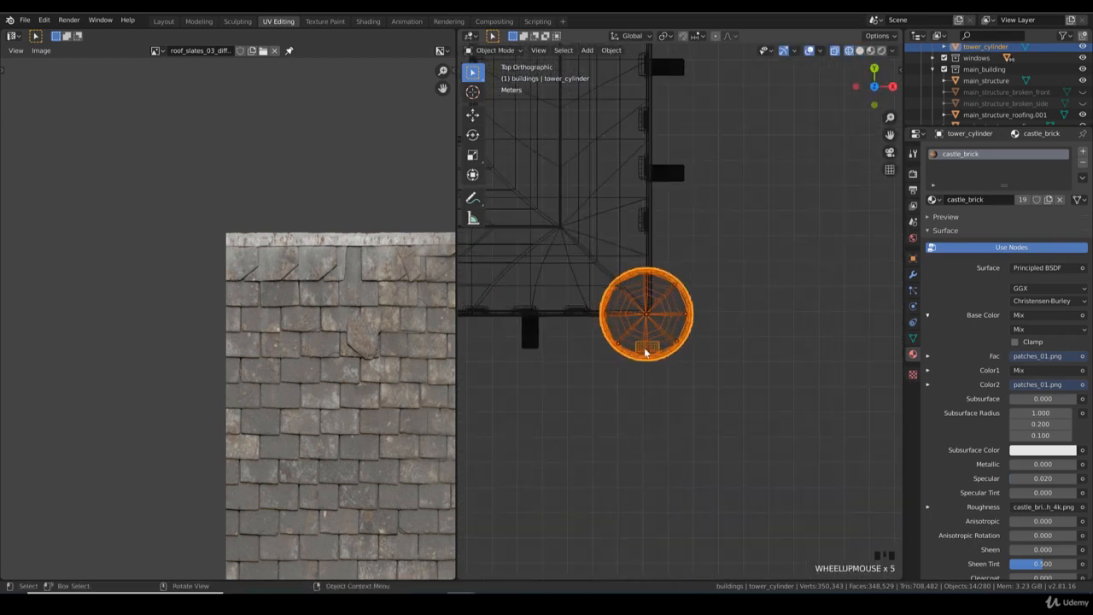
pyautogui.scroll(3, 670, 372)
pyautogui.press('r')
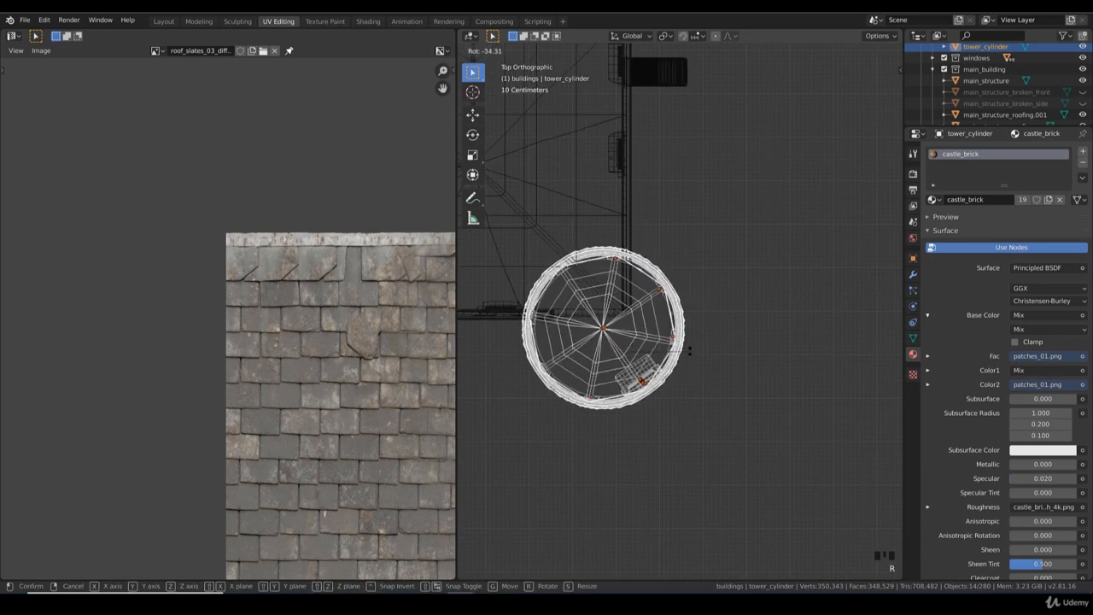
pyautogui.click(678, 345)
# - Move the rotated tower back onto the building corner and fine-tune its rotation in the top view
pyautogui.press('g')
pyautogui.click(701, 326)
pyautogui.press('r')
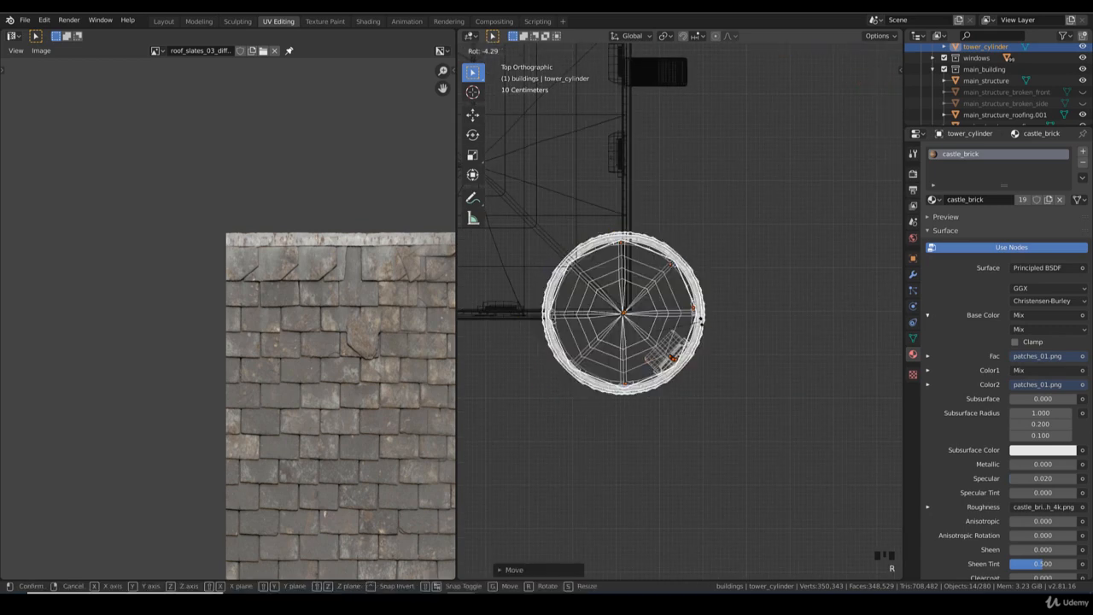
pyautogui.click(634, 298)
pyautogui.press('r')
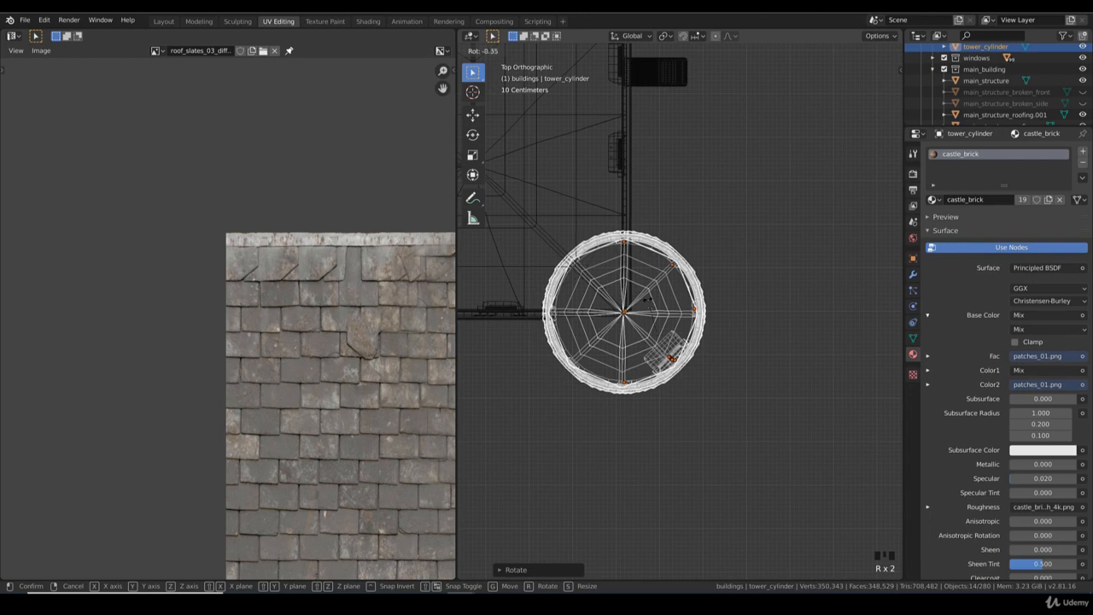
pyautogui.click(653, 300)
pyautogui.press('r')
pyautogui.click(749, 314)
pyautogui.press('r')
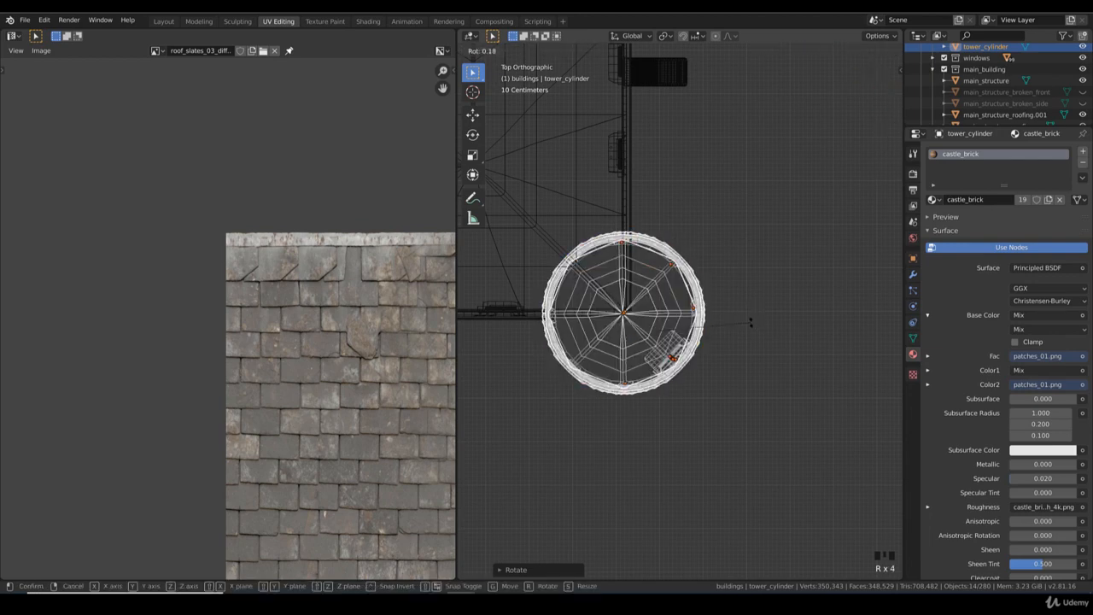
pyautogui.click(638, 310)
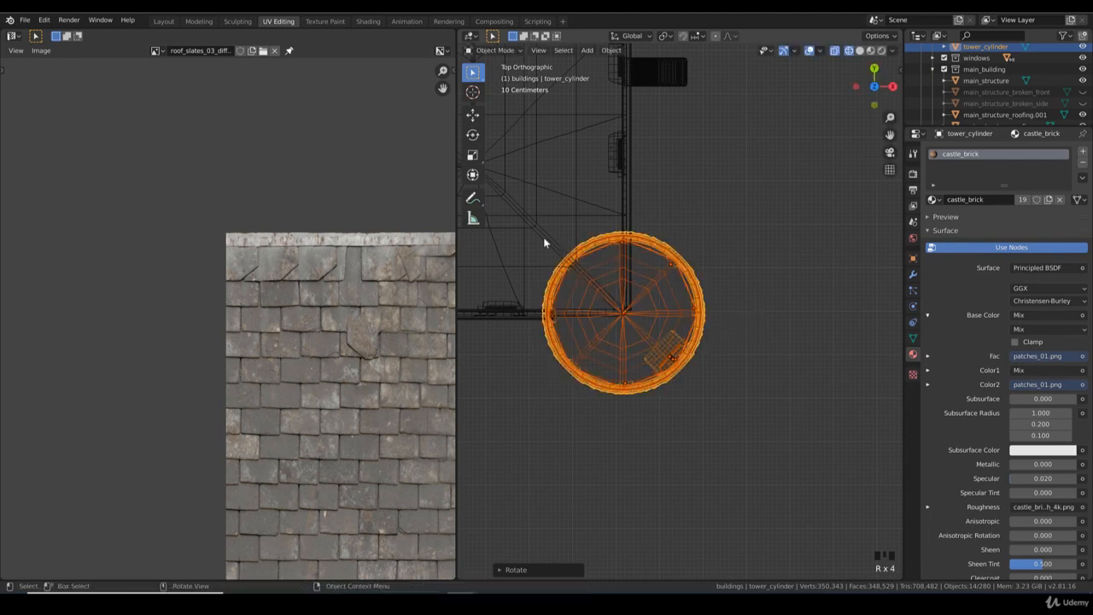
# - Duplicate the vertical metal bar of a small upper tower window and place the copy near the neighbouring window opening
pyautogui.scroll(-4, 701, 370)
pyautogui.press('z')
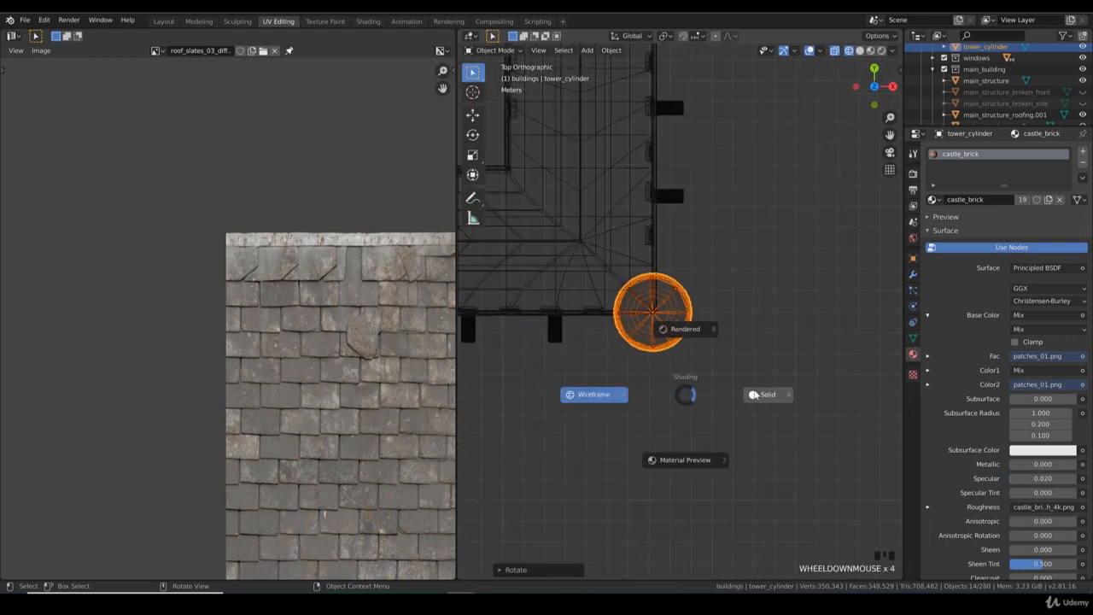
pyautogui.click(760, 395)
pyautogui.moveTo(716, 413)
pyautogui.mouseDown(button='middle')
pyautogui.moveTo(710, 333)
pyautogui.moveTo(785, 312)
pyautogui.moveTo(782, 288)
pyautogui.mouseUp(button='middle')
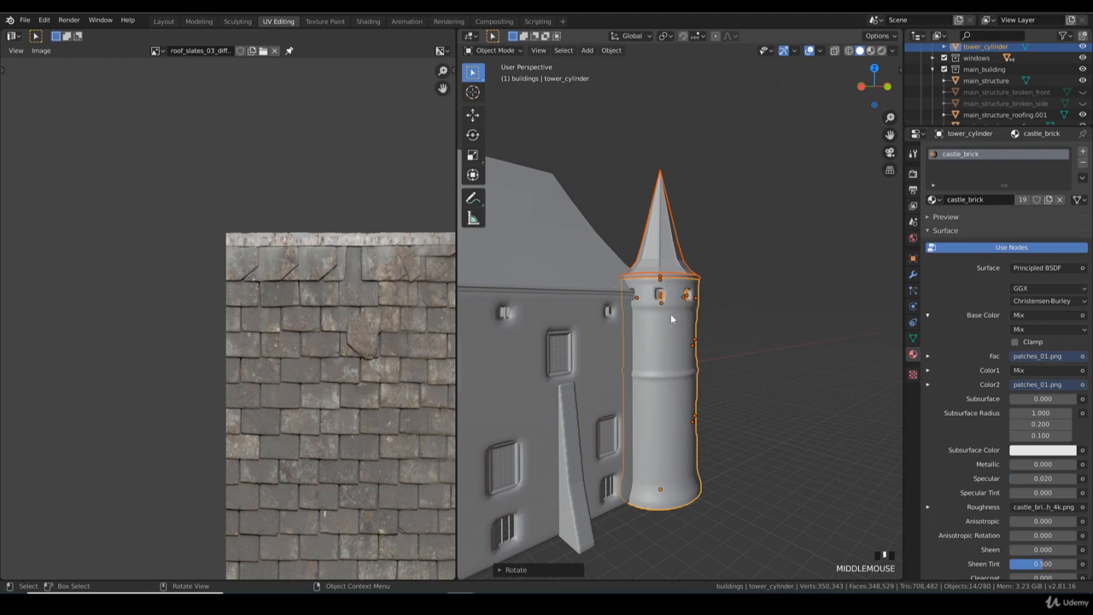
pyautogui.scroll(3, 658, 297)
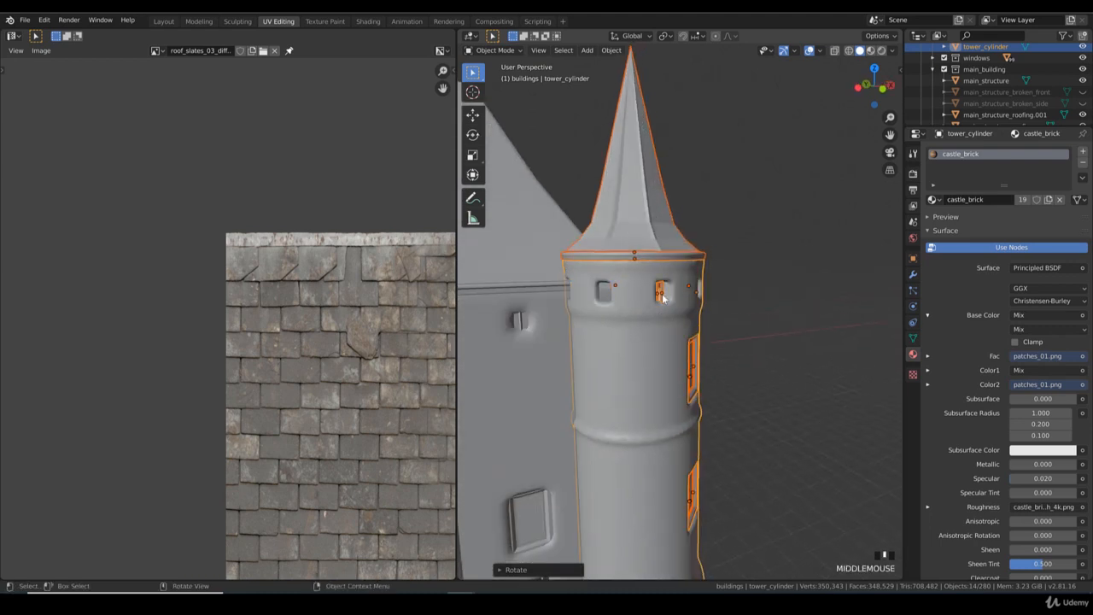
pyautogui.click(663, 293)
pyautogui.press('KP_7')
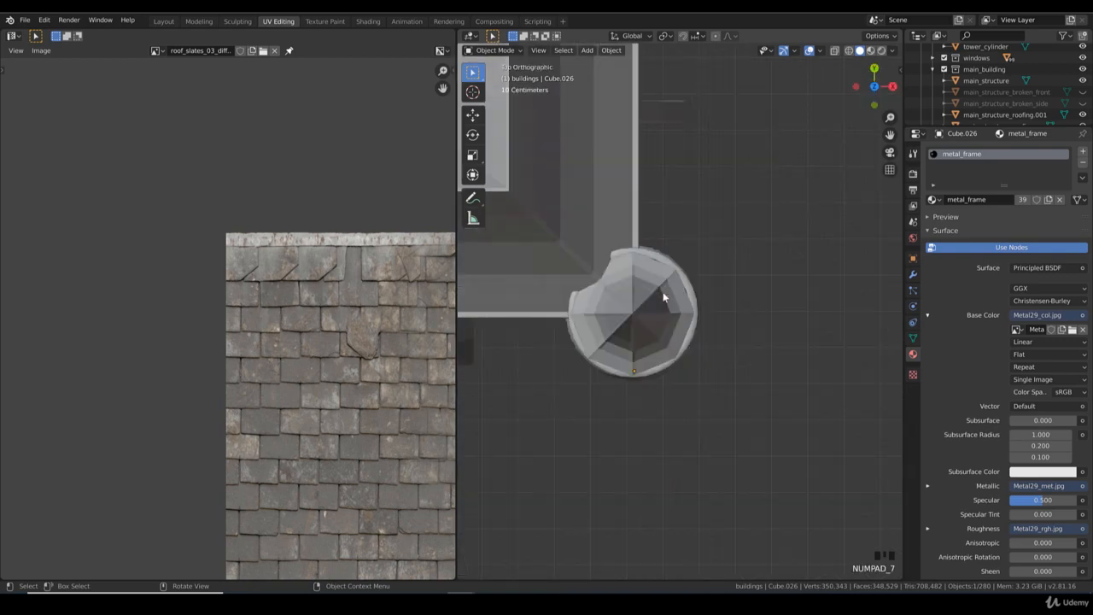
pyautogui.press('z')
pyautogui.press('KP_4')
pyautogui.hotkey('shift', 'd')
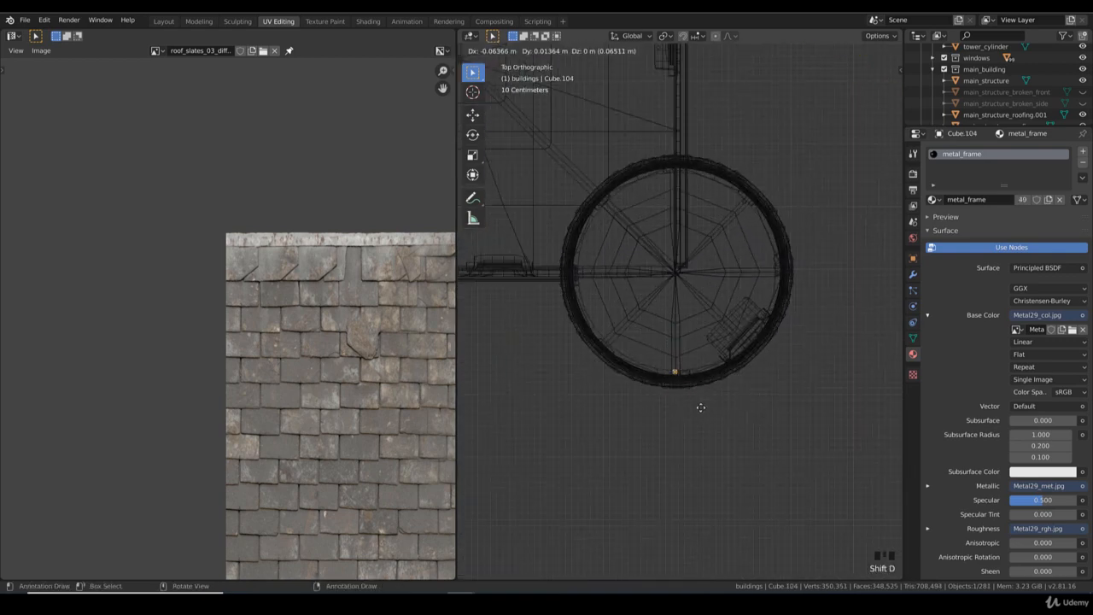
pyautogui.click(624, 383)
pyautogui.moveTo(624, 383)
pyautogui.mouseDown(button='middle')
pyautogui.moveTo(616, 379)
pyautogui.moveTo(650, 309)
pyautogui.moveTo(638, 349)
pyautogui.mouseUp(button='middle')
pyautogui.press('z')
pyautogui.click(709, 315)
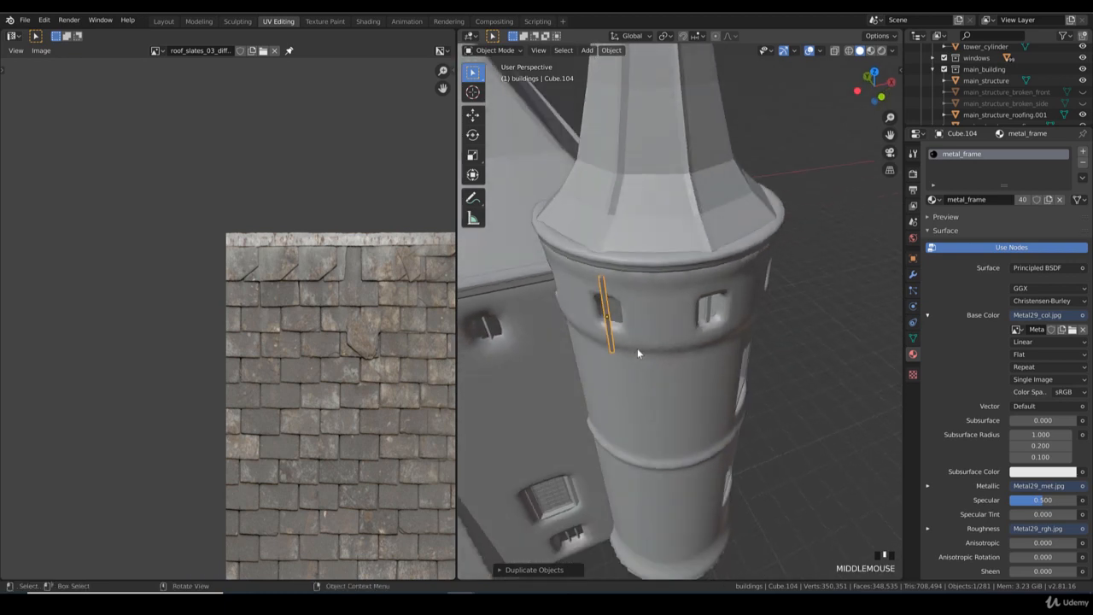
# - Move the copied bar along the Y and X axes into the middle of the small window opening
pyautogui.press('g')
pyautogui.press('y')
pyautogui.click(671, 283)
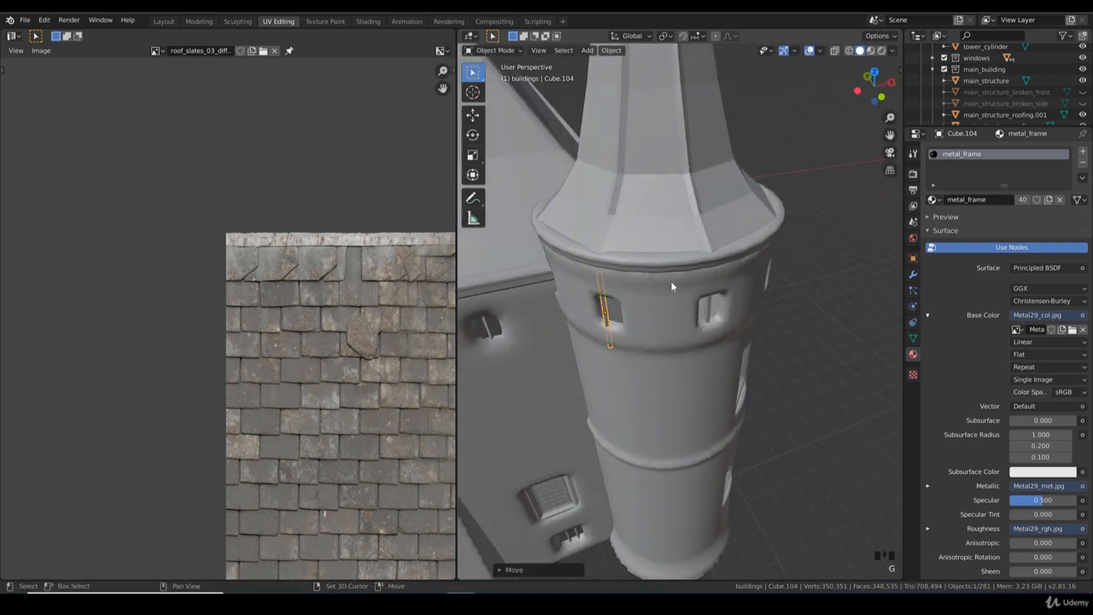
pyautogui.press('g')
pyautogui.press('x')
pyautogui.click(686, 283)
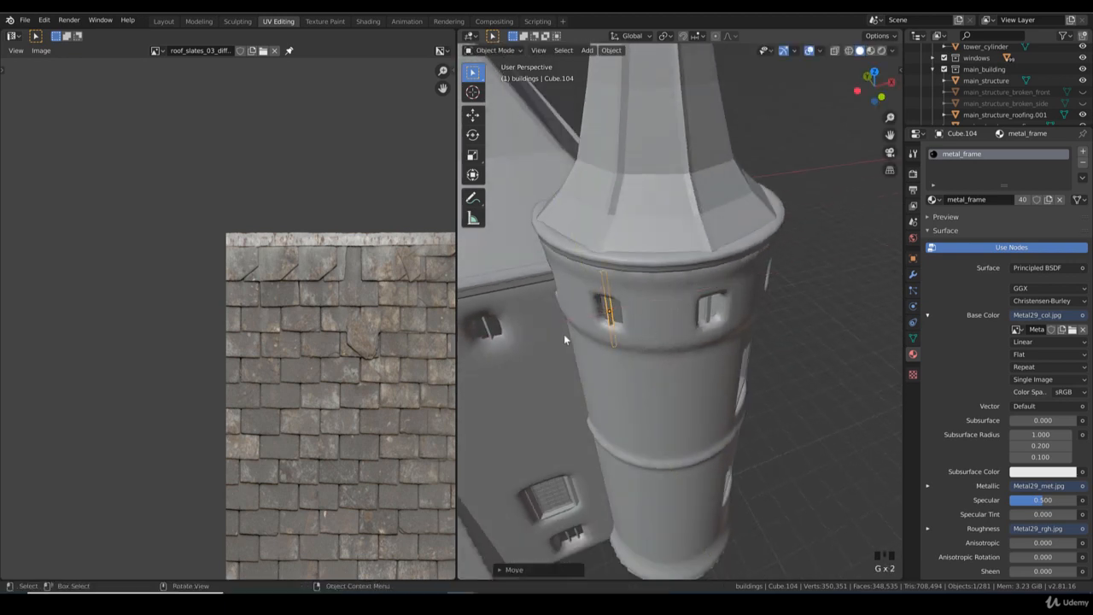
# - Duplicate the window bar again and place the copy at the small opening on the tower's far side in top view
pyautogui.moveTo(564, 334); pyautogui.dragTo(782, 318, button='middle')
pyautogui.press('KP_7')
pyautogui.hotkey('shift', 'd')
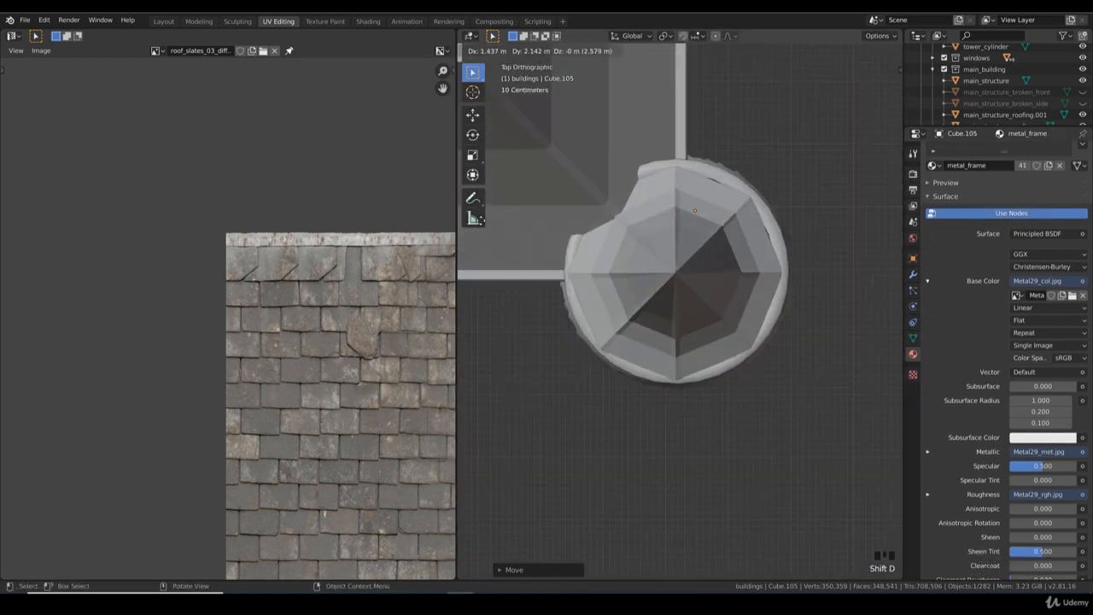
pyautogui.rightClick(777, 210)
pyautogui.scroll(3, 695, 298)
pyautogui.scroll(1, 596, 367)
pyautogui.press('g')
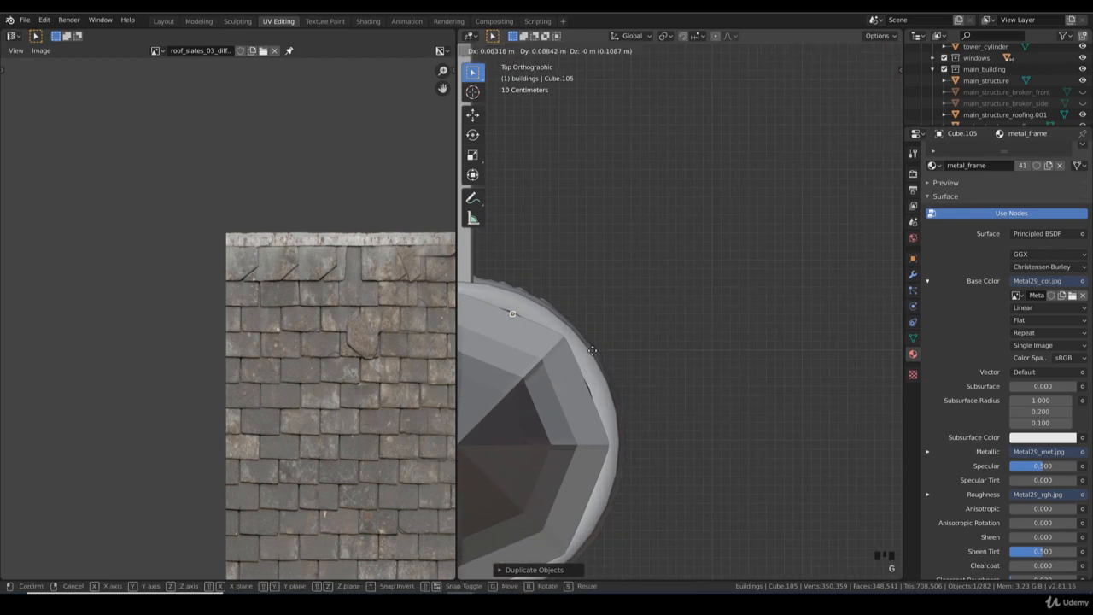
pyautogui.click(605, 353)
# - Move the second copied bar inward so it sits centred in its small tower window opening
pyautogui.moveTo(603, 351); pyautogui.dragTo(556, 275, button='middle')
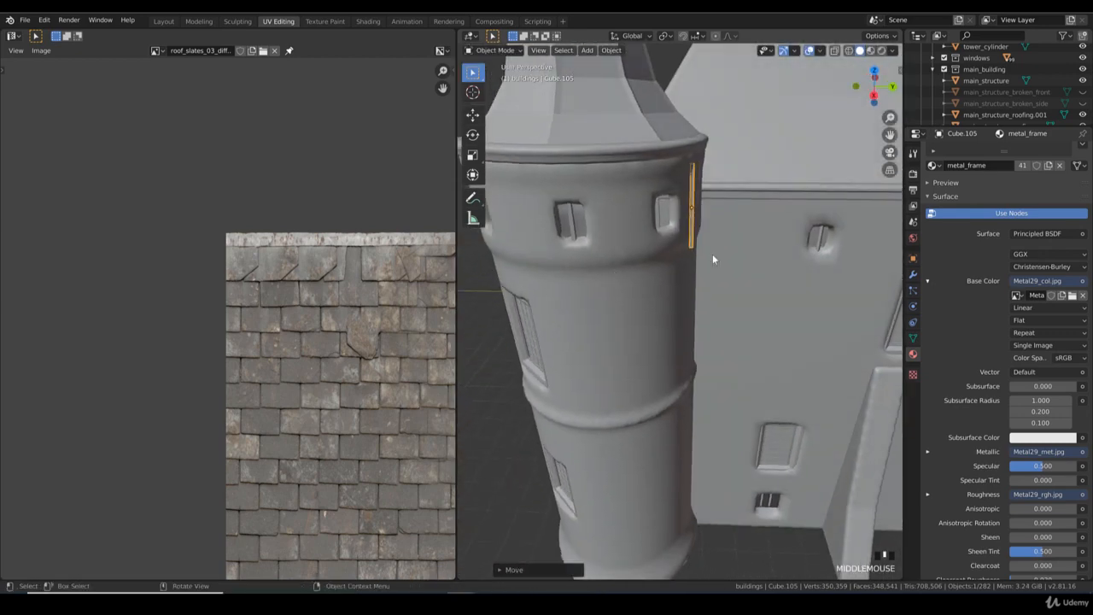
pyautogui.moveTo(712, 254); pyautogui.dragTo(798, 316, button='middle')
pyautogui.press('g')
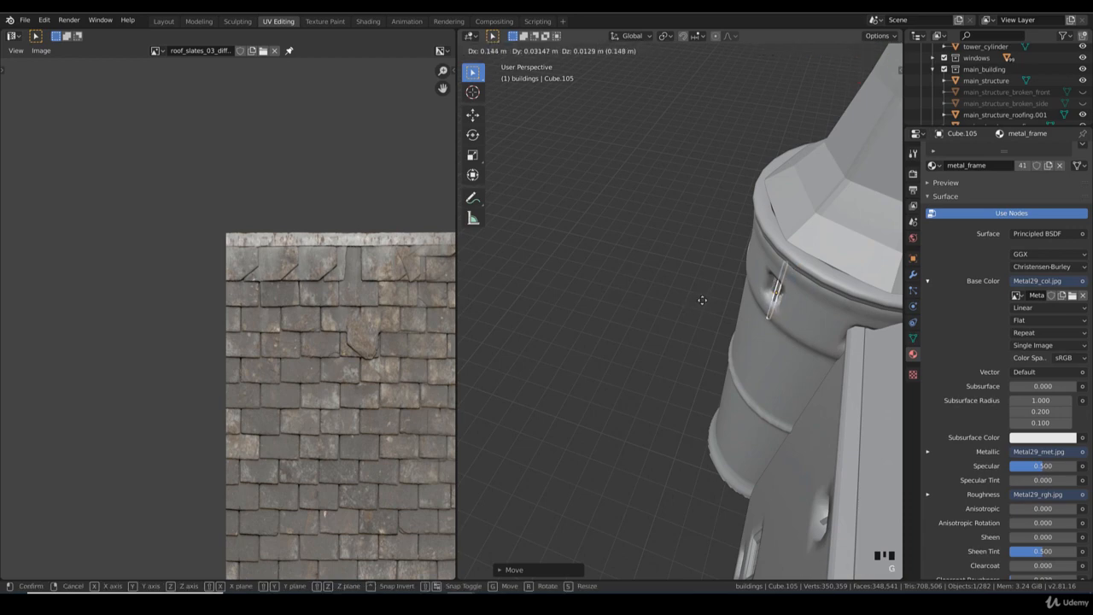
pyautogui.click(708, 288)
pyautogui.moveTo(708, 325); pyautogui.dragTo(803, 303, button='middle')
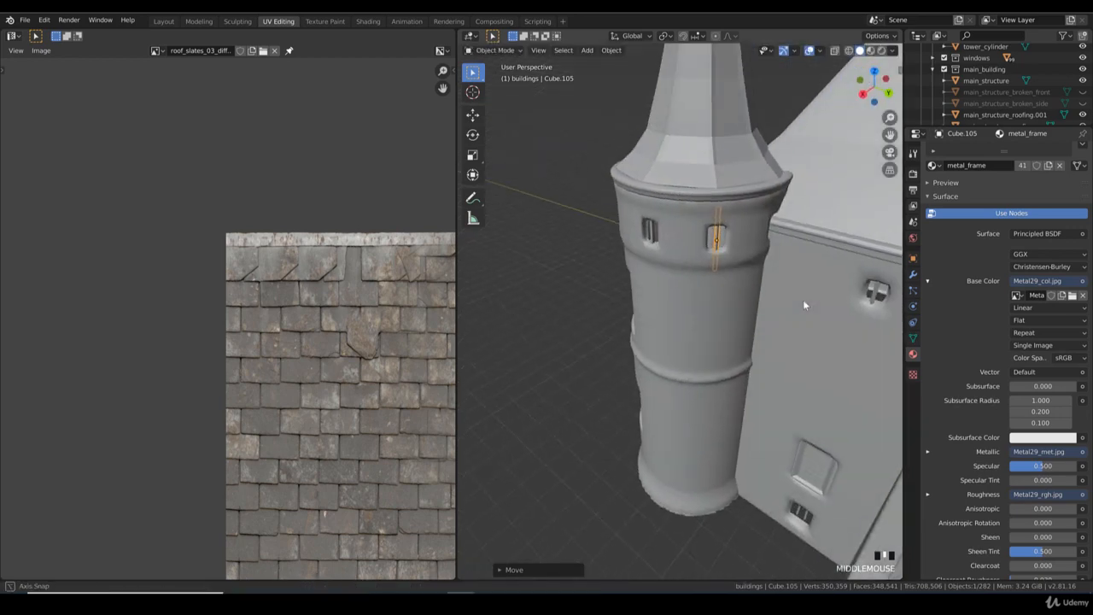
# - Select the whole tower with its new window bars in top wireframe view, leaving the main building out of the selection
pyautogui.click(734, 334)
pyautogui.moveTo(730, 334); pyautogui.dragTo(762, 313, button='middle')
pyautogui.press('KP_7')
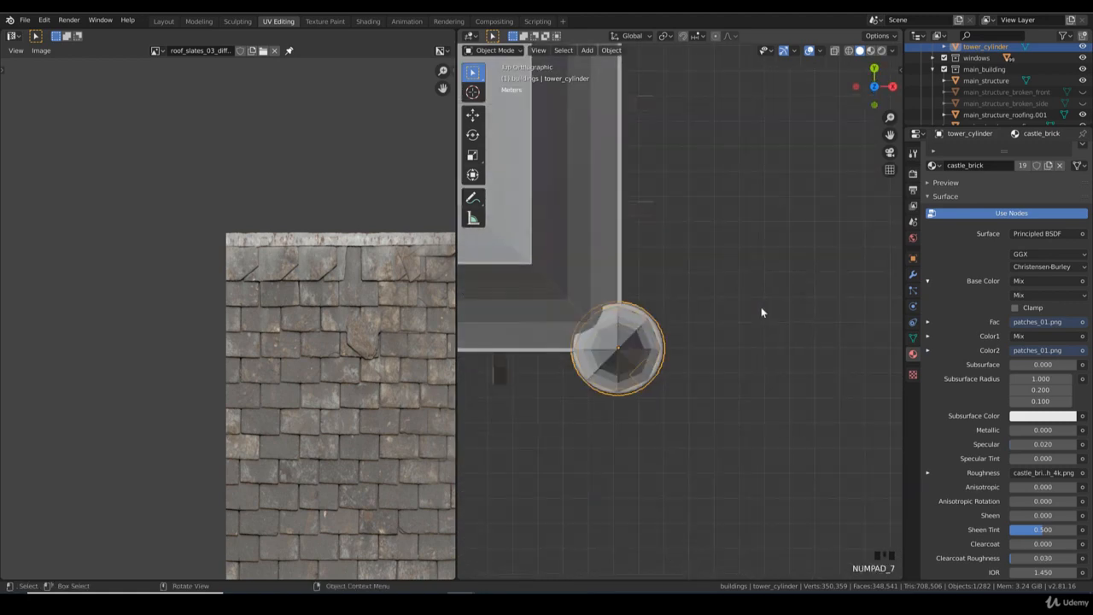
pyautogui.press('z')
pyautogui.click(561, 331)
pyautogui.press('b')
pyautogui.moveTo(693, 406); pyautogui.dragTo(573, 298)
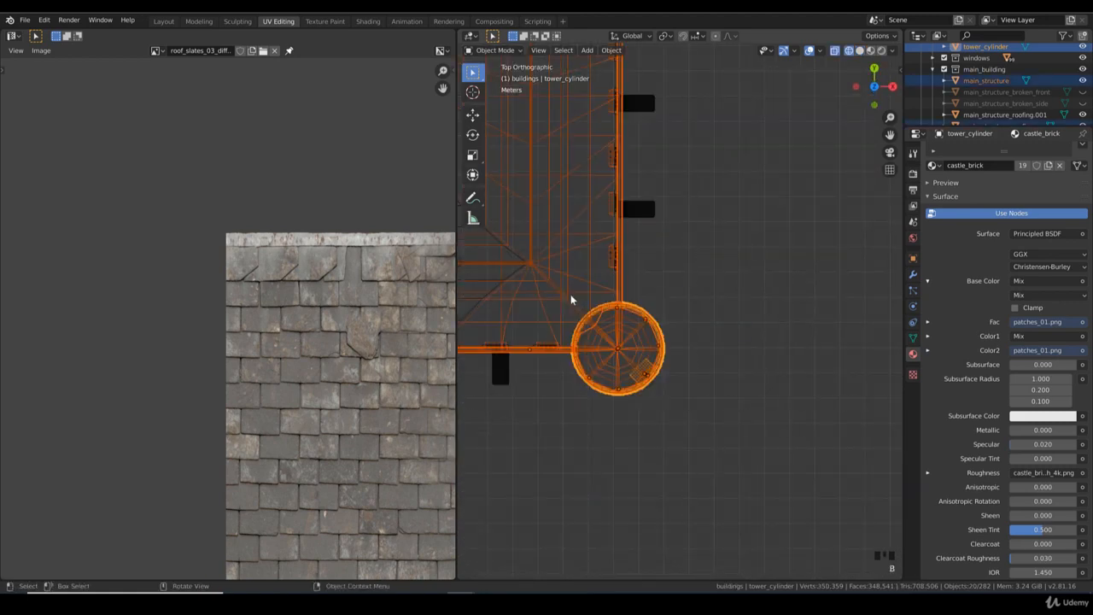
pyautogui.press('b')
pyautogui.moveTo(543, 367); pyautogui.dragTo(567, 231, button='middle')
pyautogui.press('b')
pyautogui.moveTo(725, 266); pyautogui.dragTo(579, 203, button='middle')
# - Duplicate the tower and place the copy at the building's other outer corner along the same wing
pyautogui.scroll(-4, 653, 304)
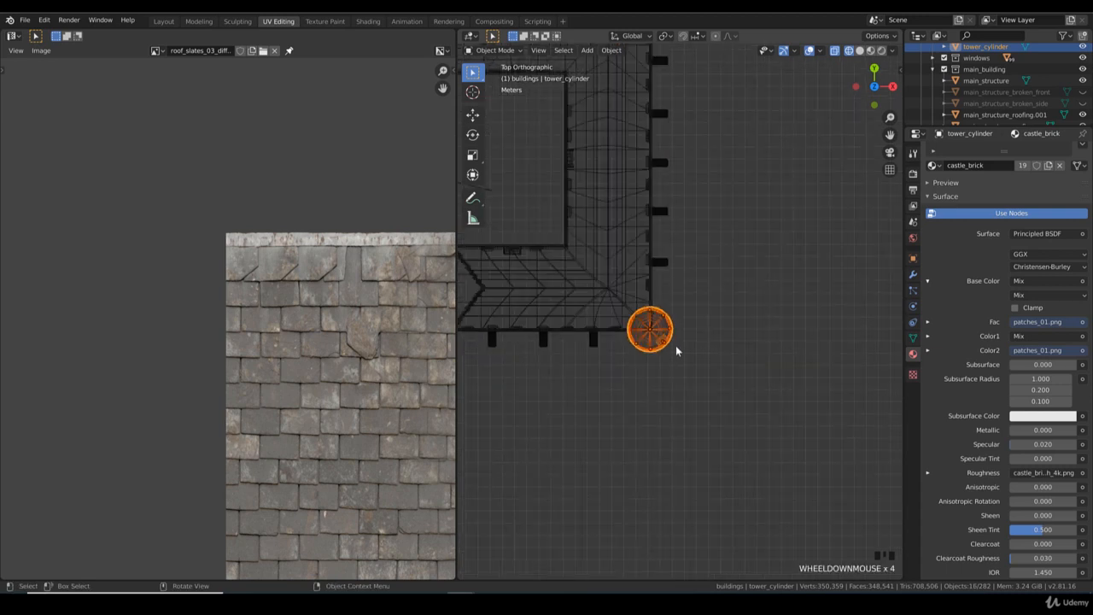
pyautogui.press('g')
pyautogui.rightClick(681, 367)
pyautogui.scroll(-3, 686, 361)
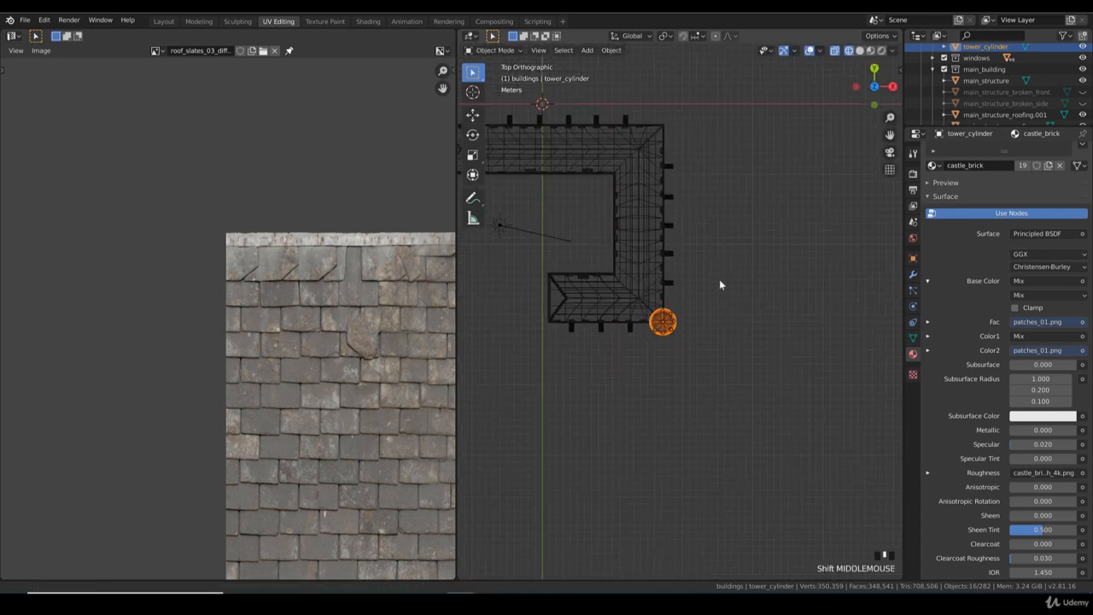
pyautogui.keyDown('shift'); pyautogui.moveTo(719, 284); pyautogui.dragTo(712, 415, button='middle'); pyautogui.keyUp('shift')
pyautogui.hotkey('shift', 'd')
pyautogui.click(726, 231)
pyautogui.scroll(4, 712, 372)
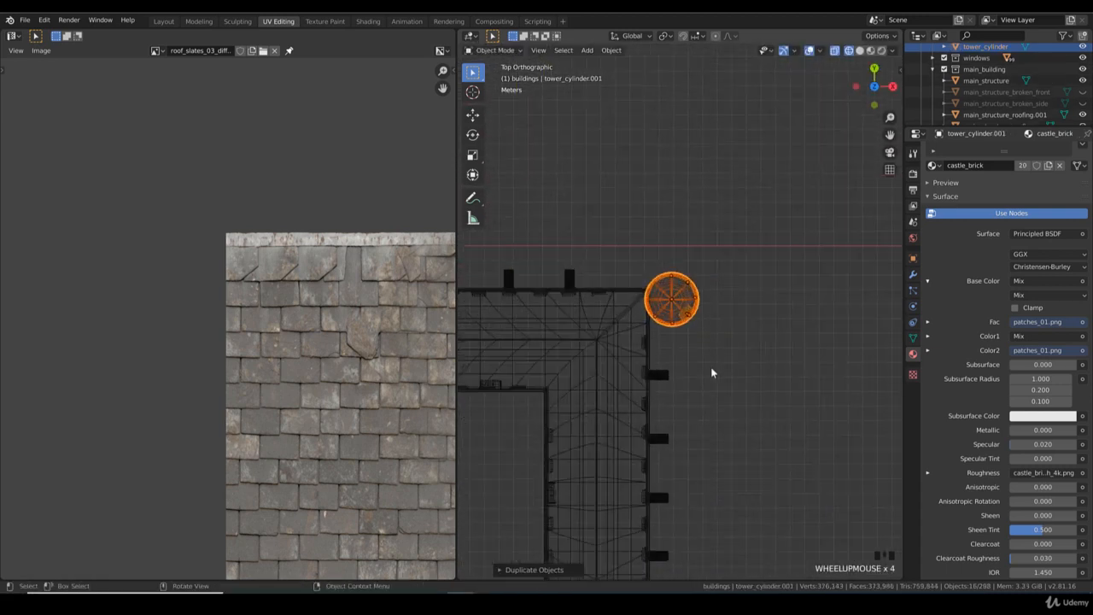
# - Rotate the copied tower and move it onto the building's outer corner in top view
pyautogui.scroll(2, 712, 370)
pyautogui.press('r')
pyautogui.click(728, 307)
pyautogui.keyDown('shift'); pyautogui.moveTo(729, 366); pyautogui.dragTo(745, 389, button='middle'); pyautogui.keyUp('shift')
pyautogui.scroll(2, 765, 419)
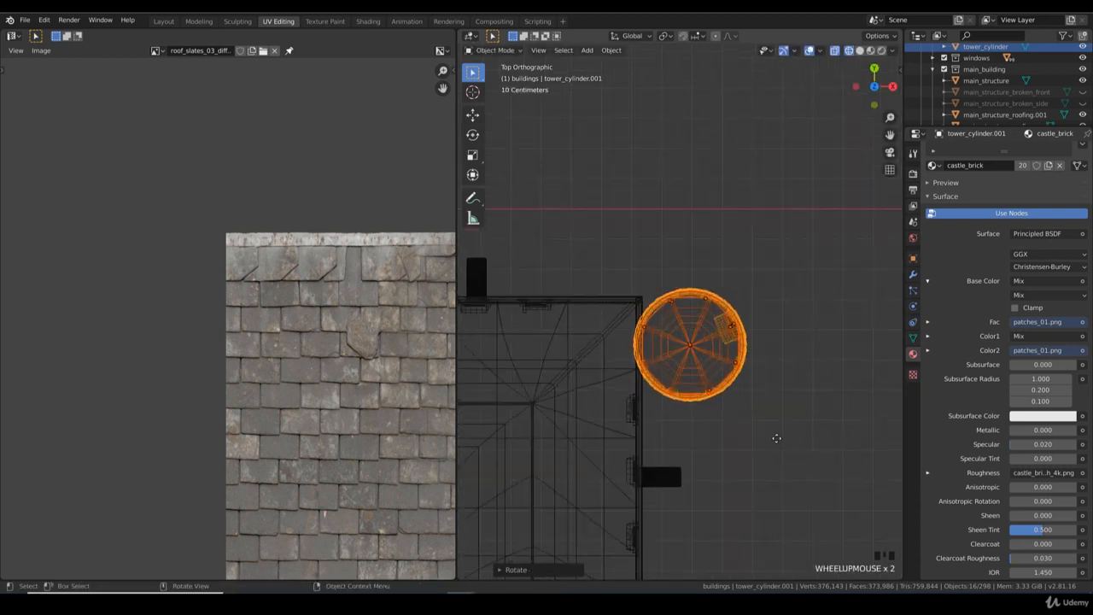
pyautogui.press('g')
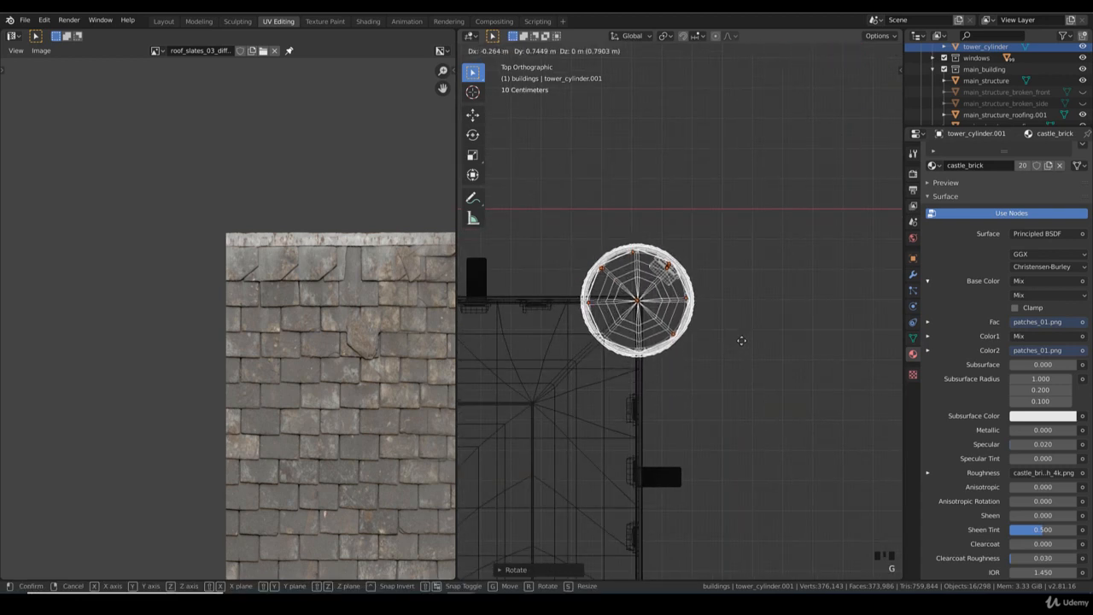
pyautogui.click(741, 340)
# - Fine-tune the copied tower's position and rotation so it sits centred where the two outer walls meet
pyautogui.scroll(1, 659, 379)
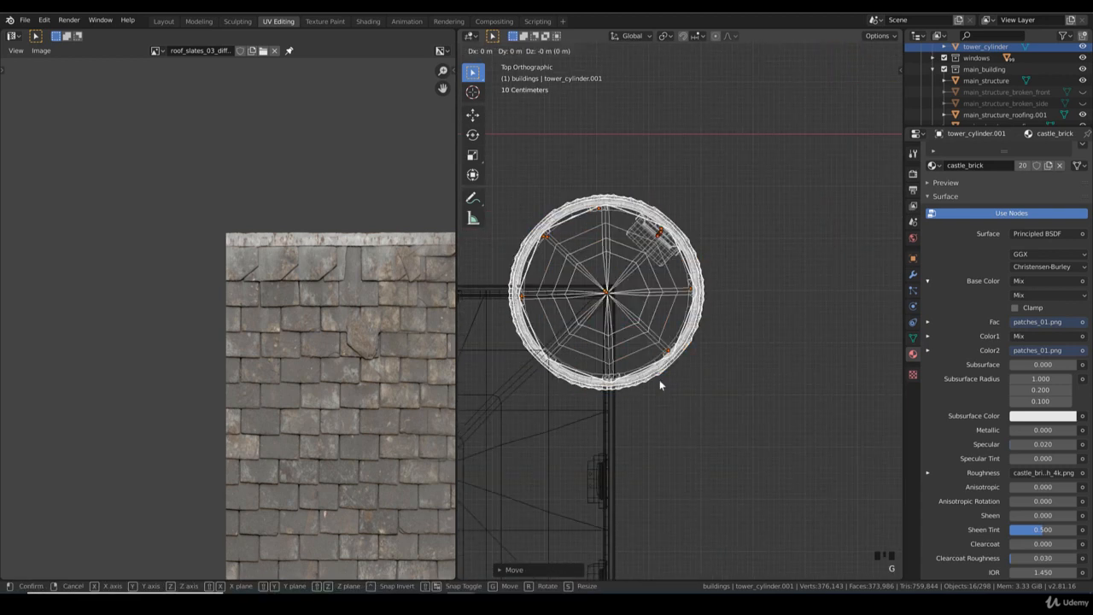
pyautogui.scroll(1, 702, 369)
pyautogui.press('g')
pyautogui.press('r')
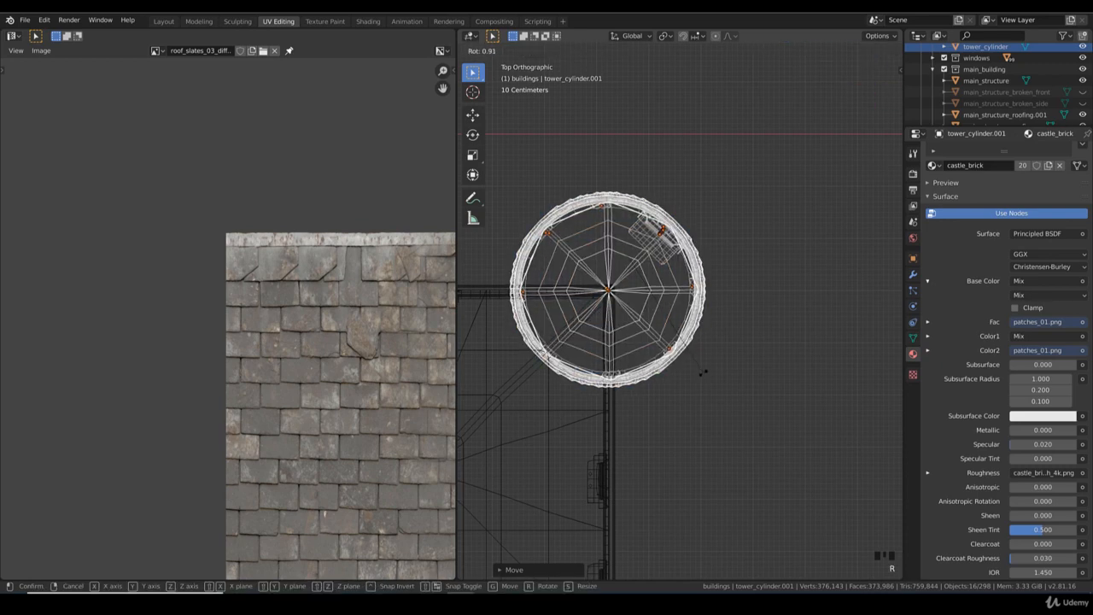
pyautogui.click(701, 372)
# - Duplicate the tower again and place the copy near the far end of the adjoining wing
pyautogui.scroll(-10, 710, 380)
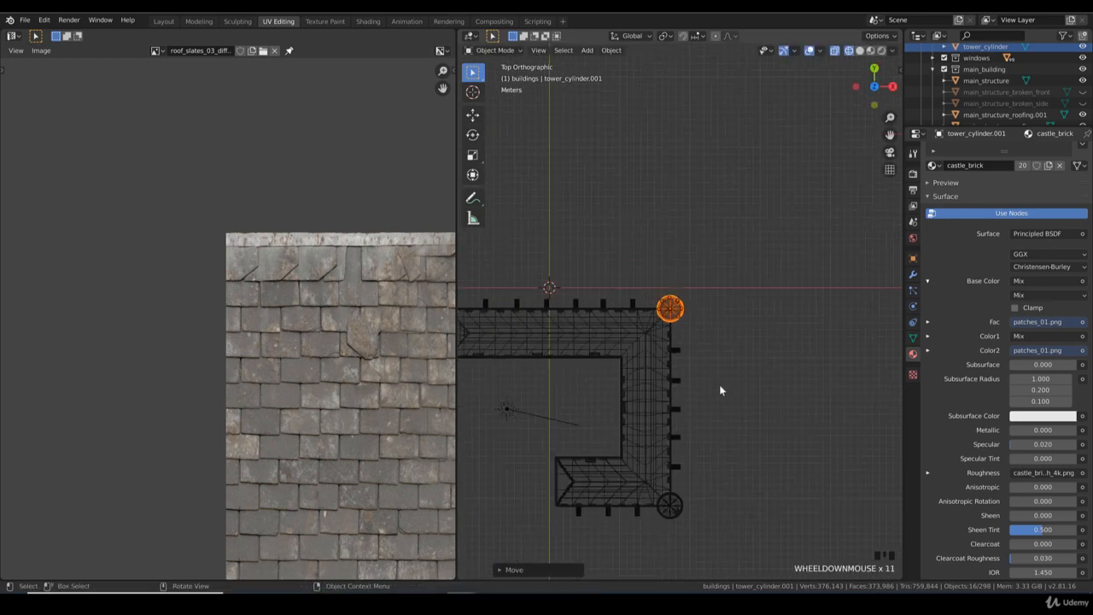
pyautogui.hotkey('shift', 'd')
pyautogui.click(516, 359)
pyautogui.keyDown('shift'); pyautogui.moveTo(581, 358); pyautogui.dragTo(818, 364, button='middle'); pyautogui.keyUp('shift')
pyautogui.scroll(3, 802, 380)
# - Rotate the second tower copy to face outward and move it onto the wing's outer end corner
pyautogui.press('r')
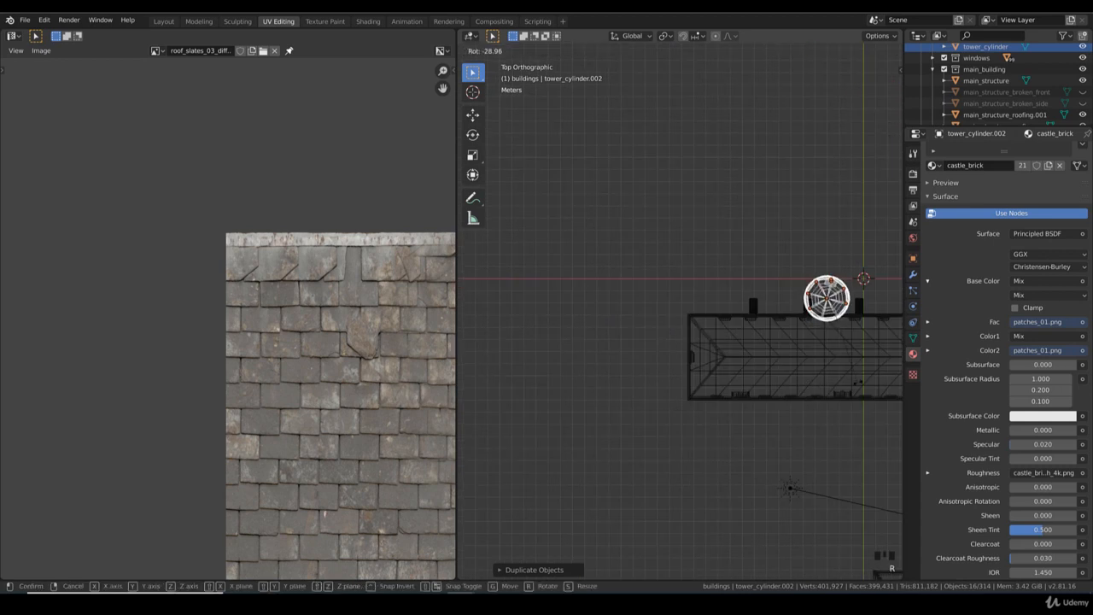
pyautogui.click(855, 384)
pyautogui.press('g')
pyautogui.click(723, 396)
pyautogui.scroll(4, 724, 396)
pyautogui.press('r')
pyautogui.click(822, 332)
pyautogui.press('g')
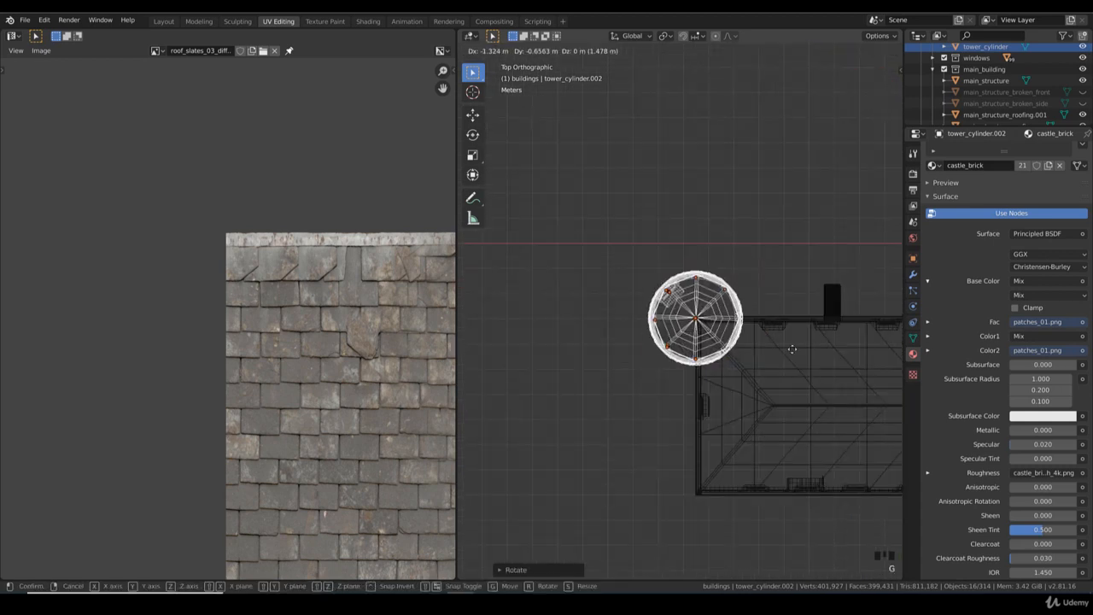
pyautogui.click(790, 348)
# - Nudge the second tower copy's rotation and position so its centre lines up with the wall corner
pyautogui.scroll(3, 755, 419)
pyautogui.press('r')
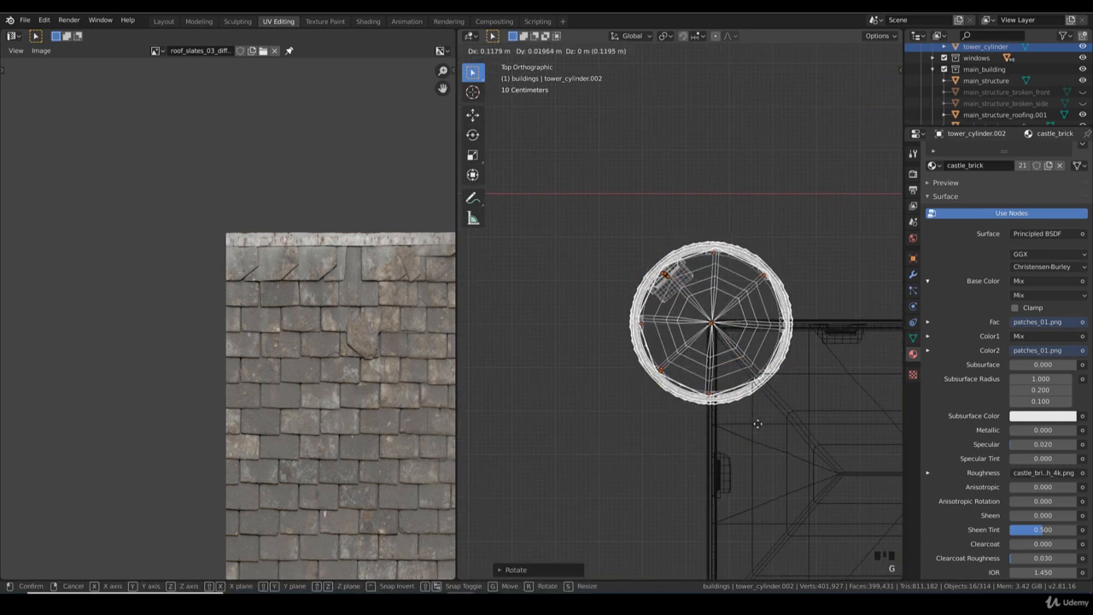
pyautogui.press('g')
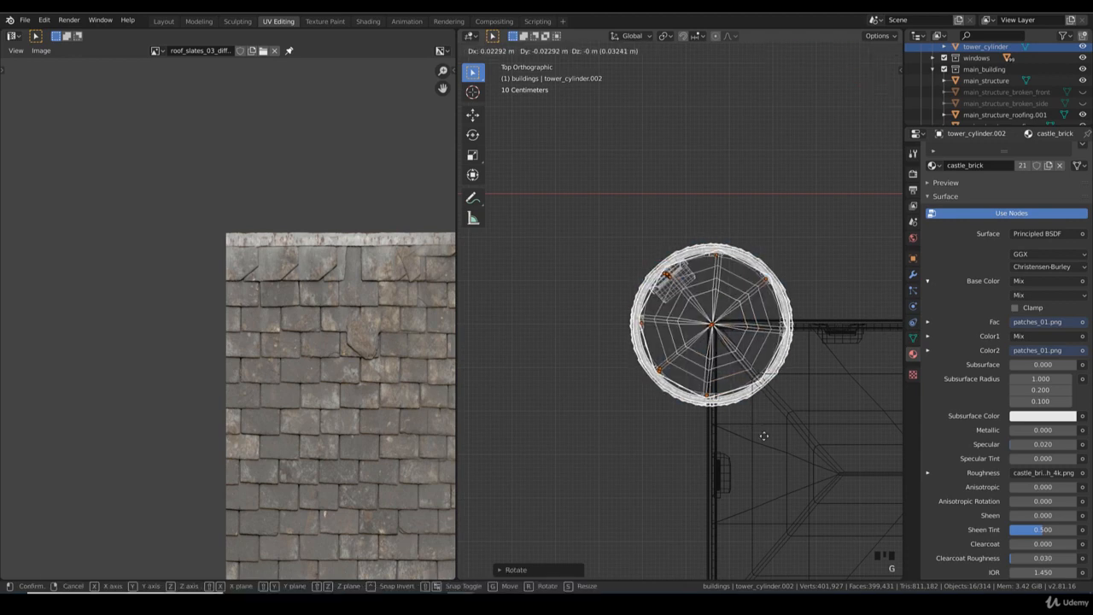
pyautogui.click(764, 432)
# - Switch the 3D view to Rendered shading and view the whole castle in perspective
pyautogui.scroll(-7, 726, 423)
pyautogui.moveTo(719, 408); pyautogui.dragTo(680, 342, button='middle')
pyautogui.press('z')
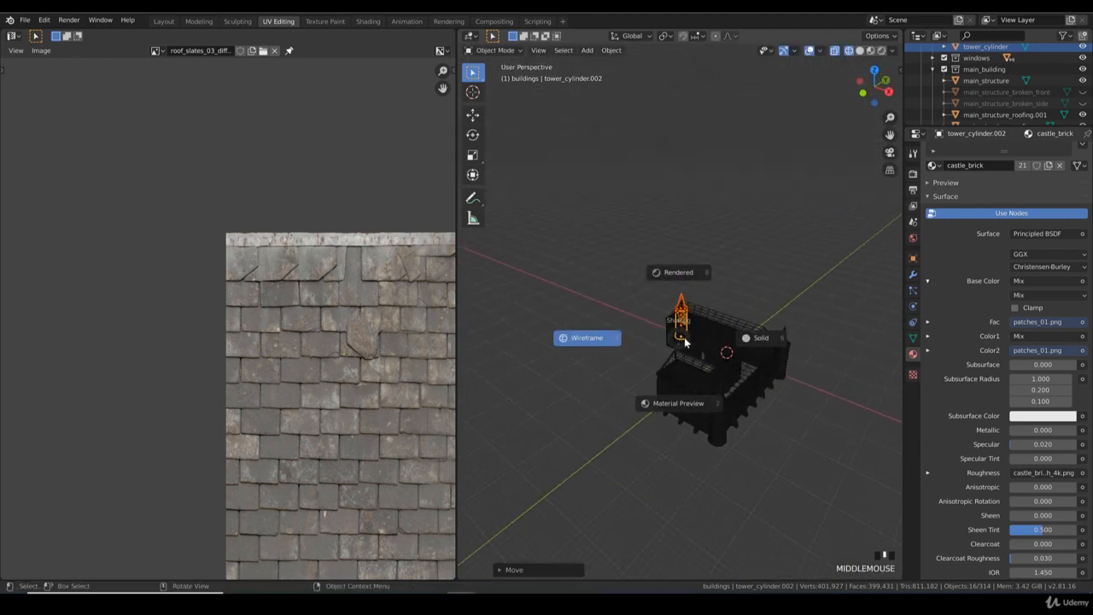
pyautogui.click(670, 270)
pyautogui.moveTo(777, 477); pyautogui.dragTo(763, 449, button='middle')
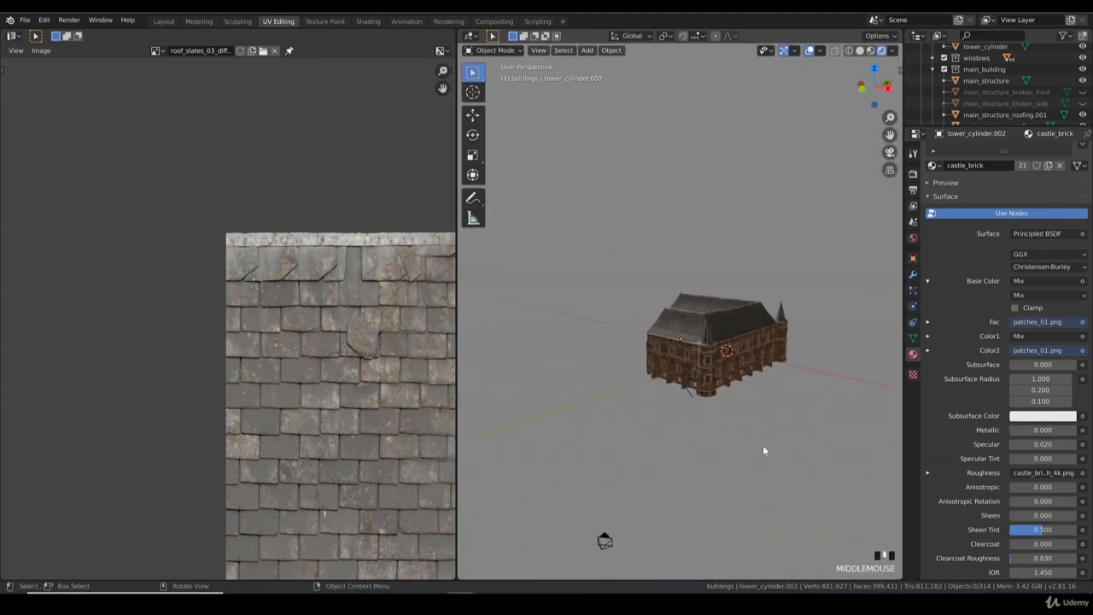
pyautogui.scroll(-5, 749, 432)
pyautogui.scroll(3, 697, 354)
# - Rotate the Sun light in top view and move it out of the courtyard to beside the building
pyautogui.click(694, 346)
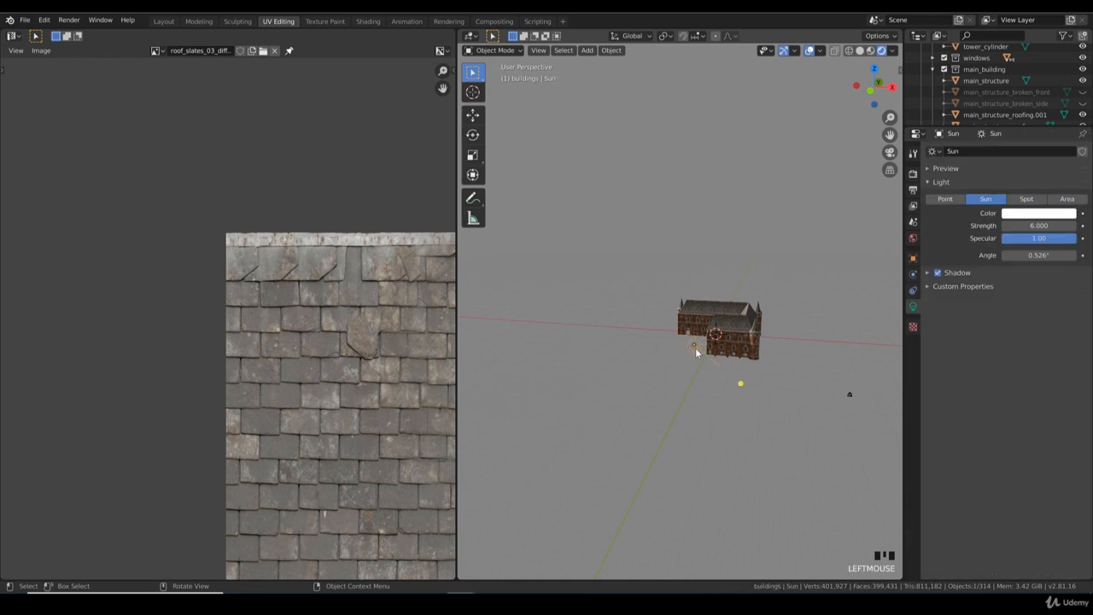
pyautogui.press('KP_7')
pyautogui.press('r')
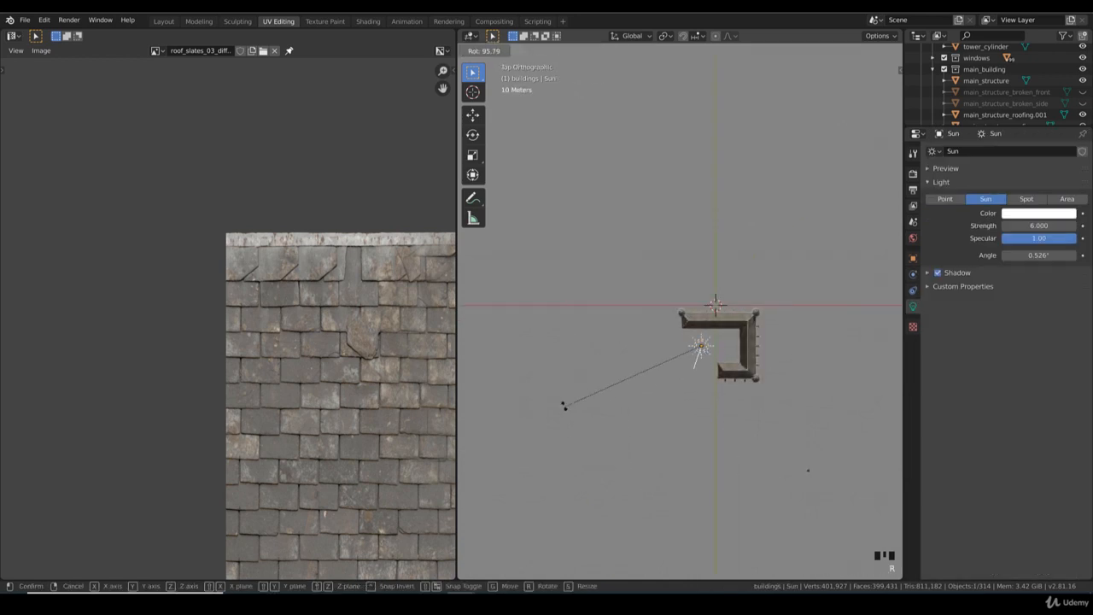
pyautogui.click(576, 368)
pyautogui.press('g')
pyautogui.click(655, 350)
# - Unhide the main_structure_broken_front and main_structure_broken_side objects
pyautogui.moveTo(703, 437); pyautogui.dragTo(672, 363, button='middle')
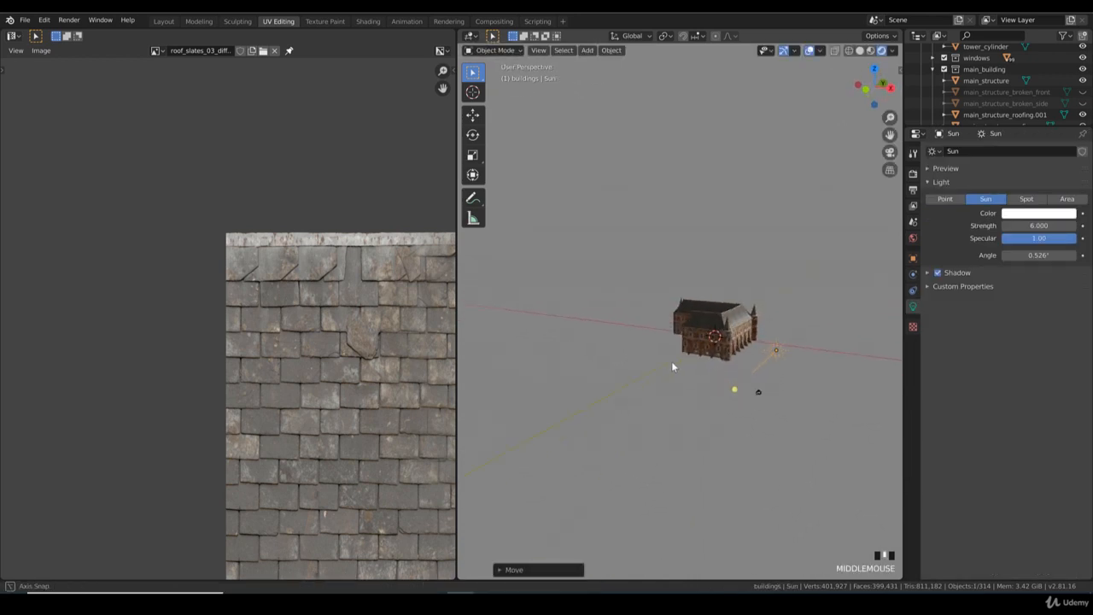
pyautogui.scroll(2, 734, 377)
pyautogui.moveTo(734, 377); pyautogui.dragTo(585, 372, button='middle')
pyautogui.moveTo(719, 376); pyautogui.dragTo(713, 350, button='middle')
pyautogui.click(1082, 102)
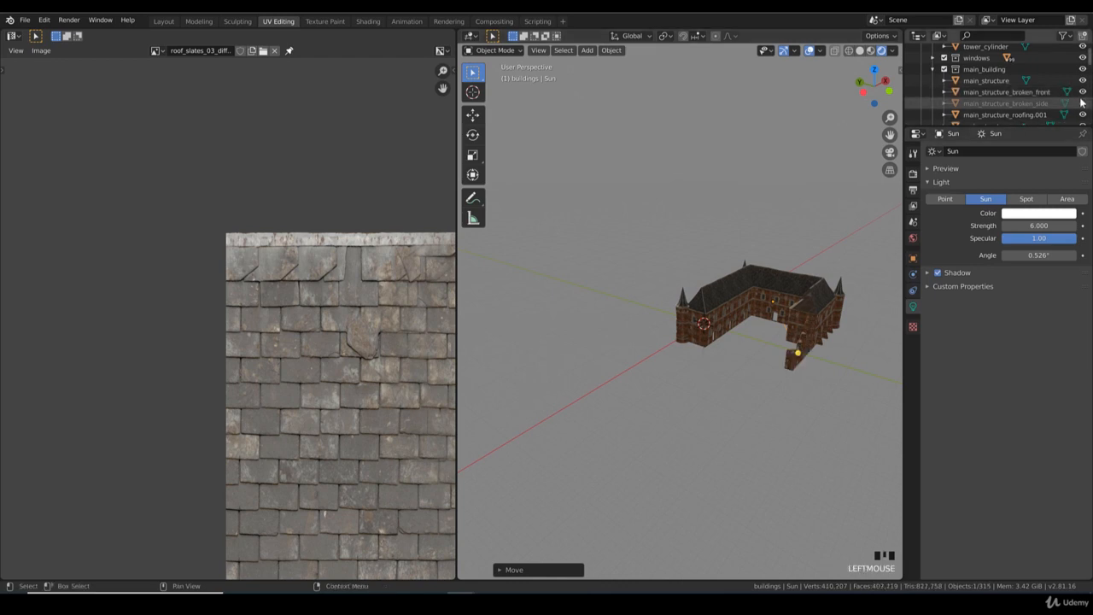
pyautogui.click(1083, 91)
# - Unhide border_tower_square, main_tower and roof_main_tower in the towers collection
pyautogui.moveTo(709, 408); pyautogui.dragTo(635, 391, button='middle')
pyautogui.scroll(2, 634, 391)
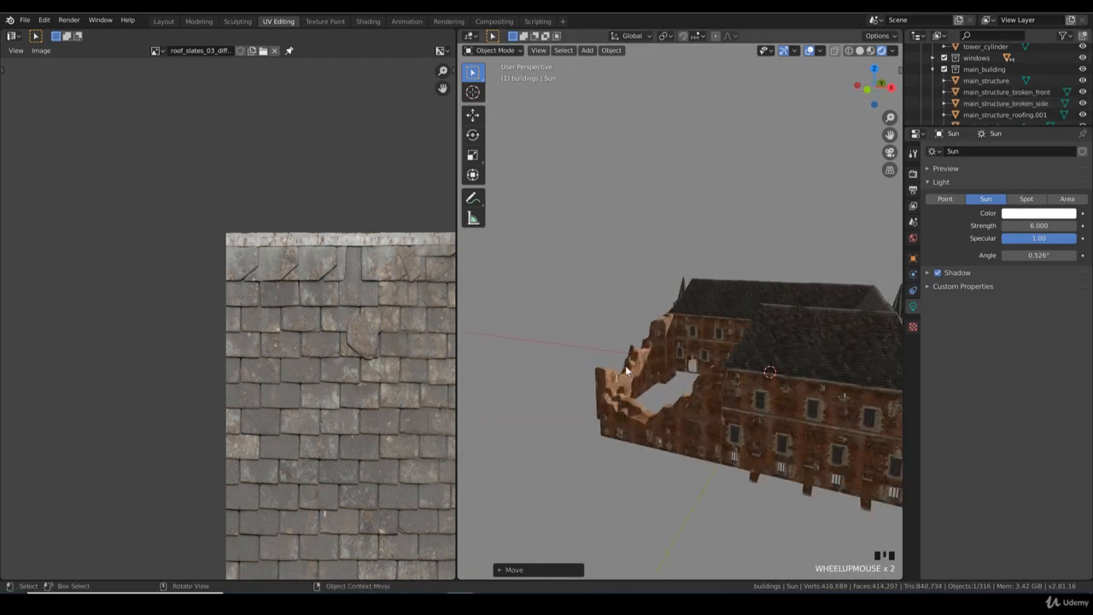
pyautogui.scroll(2, 628, 406)
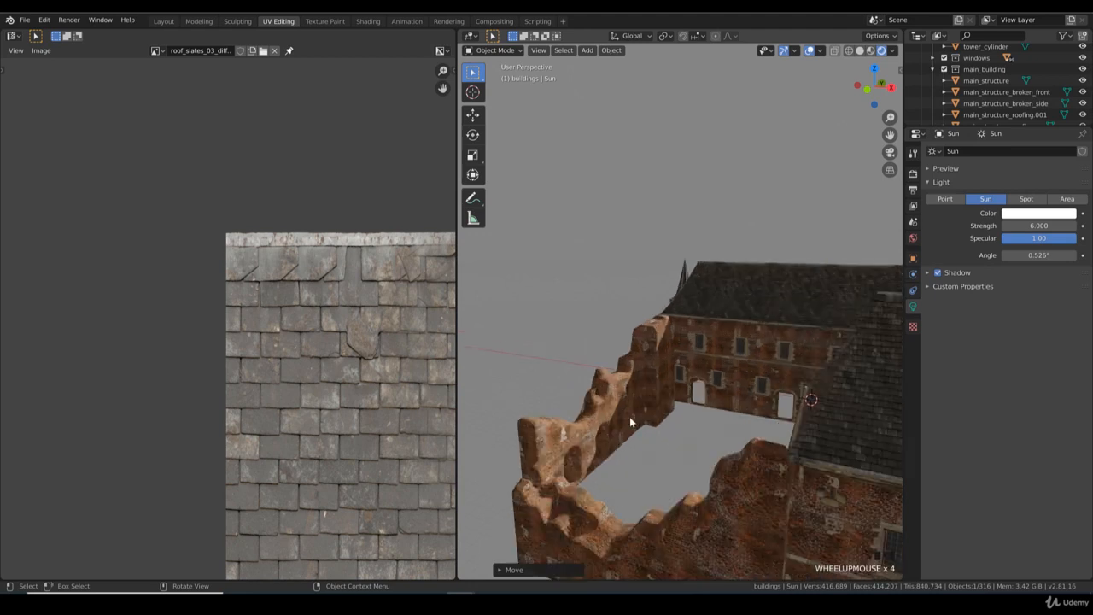
pyautogui.scroll(-3, 585, 485)
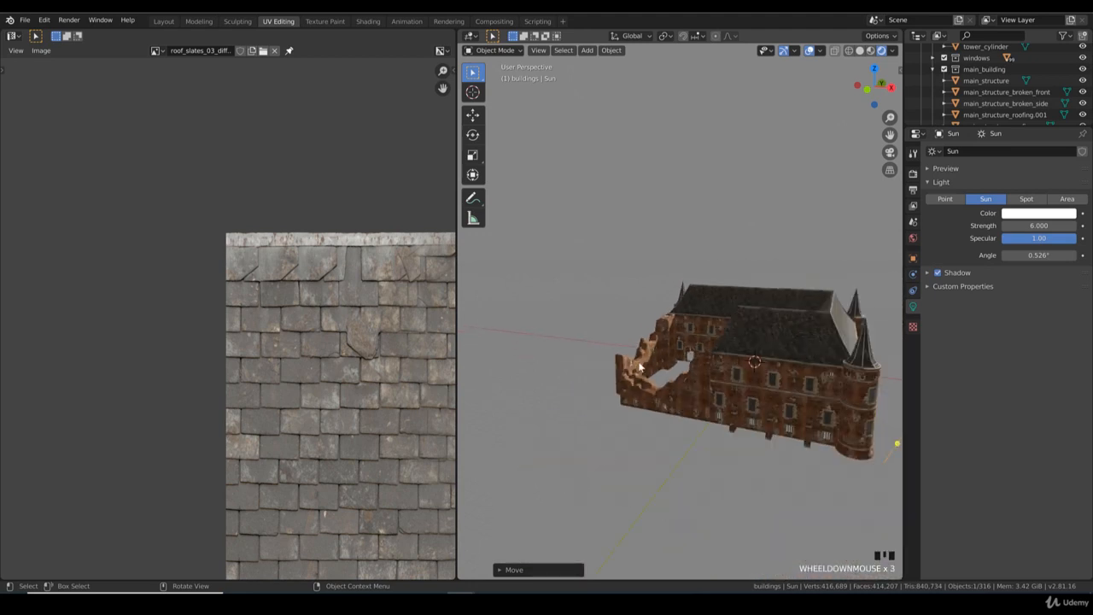
pyautogui.moveTo(649, 392); pyautogui.dragTo(700, 385, button='middle')
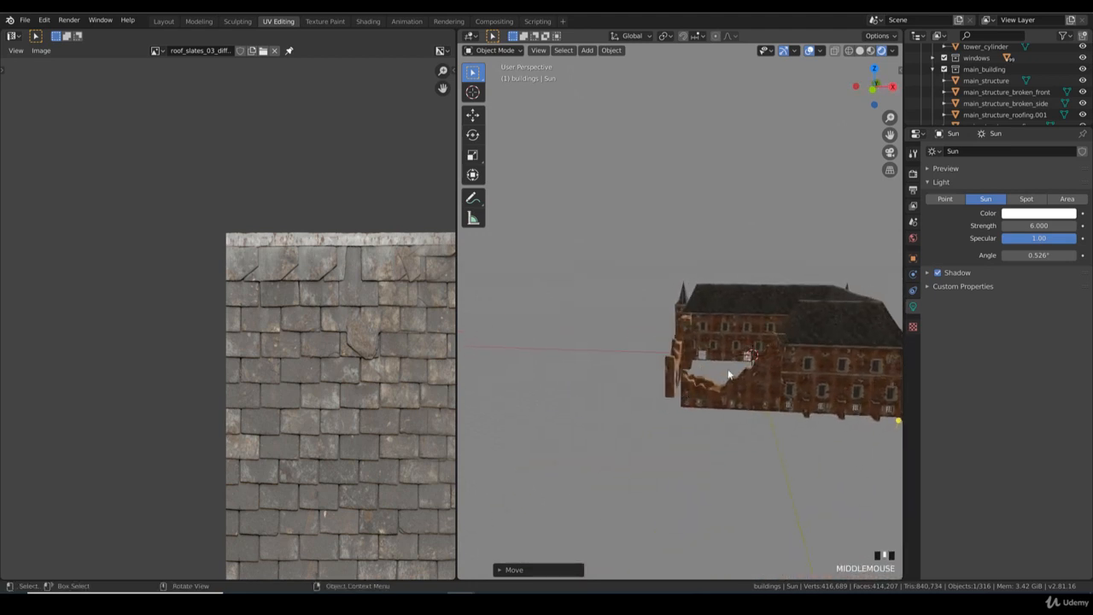
pyautogui.scroll(2, 1059, 89)
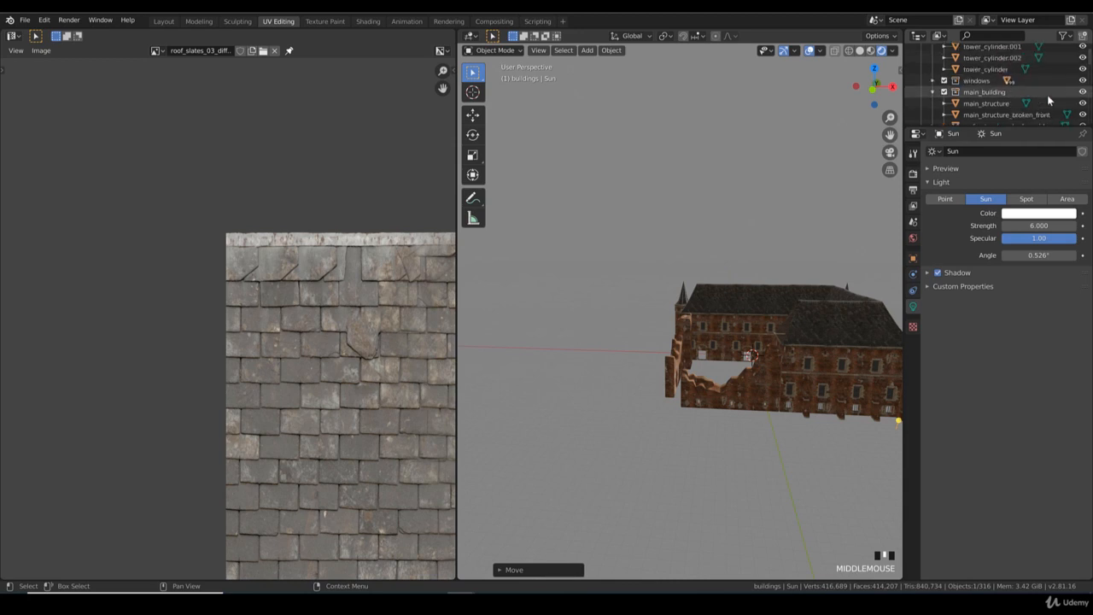
pyautogui.scroll(5, 1044, 97)
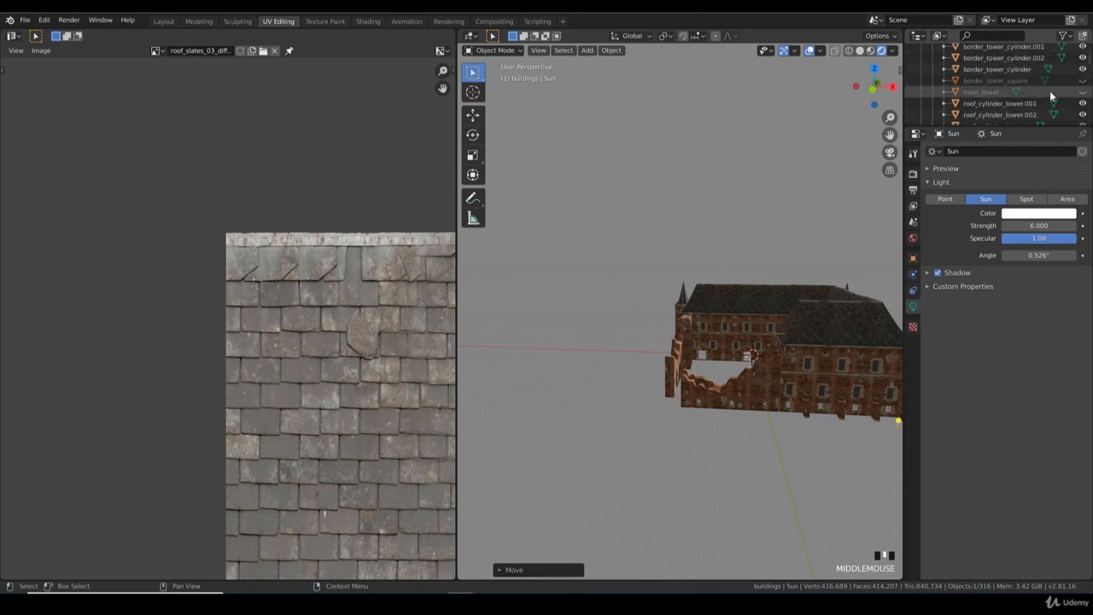
pyautogui.click(1083, 92)
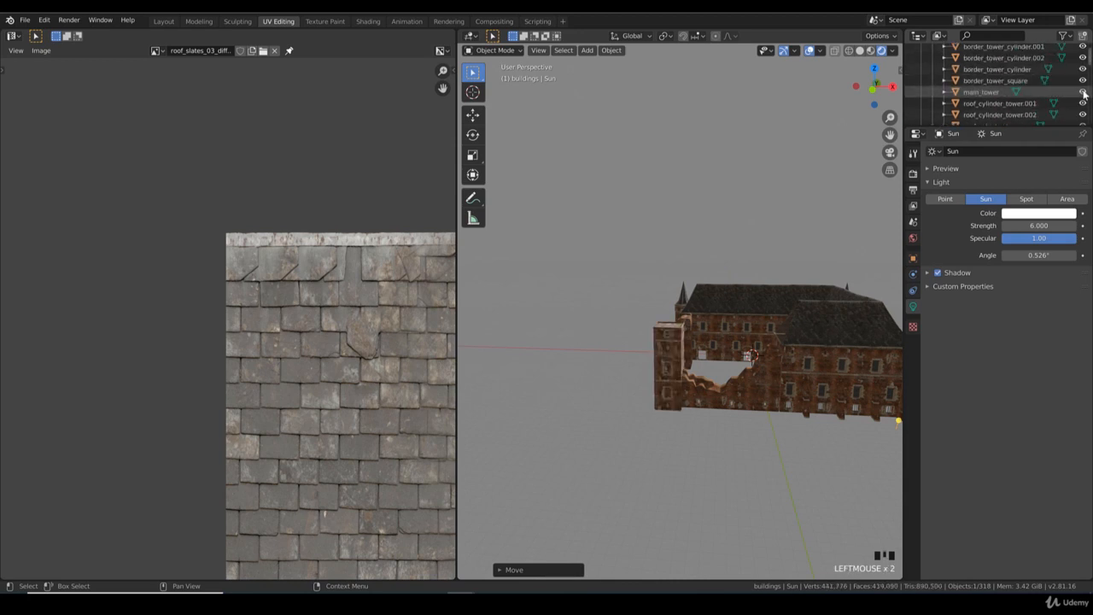
pyautogui.scroll(-1, 1017, 90)
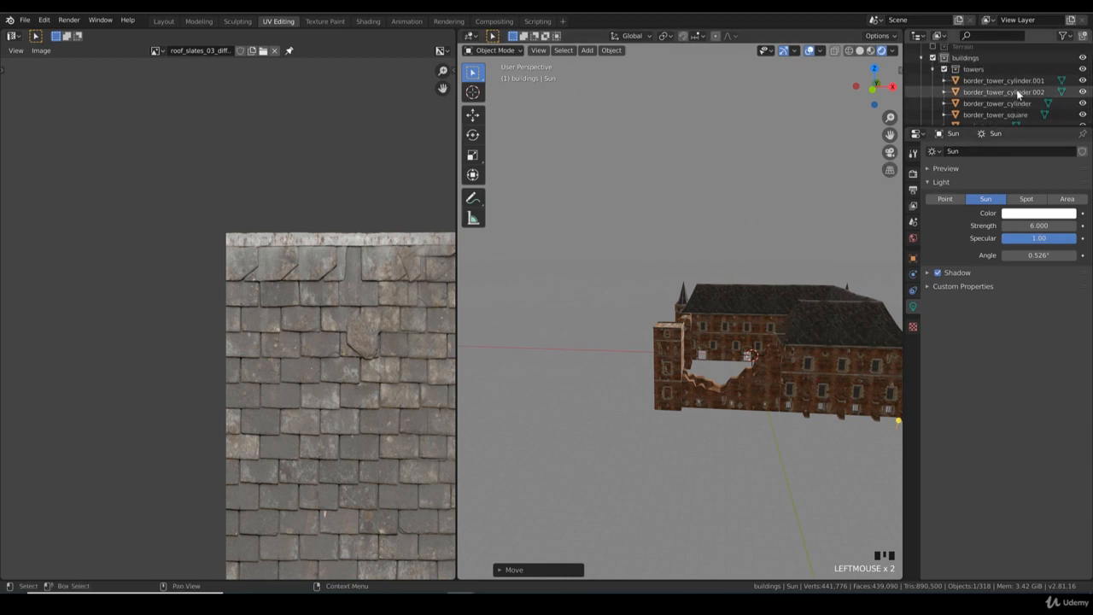
pyautogui.scroll(-4, 1033, 95)
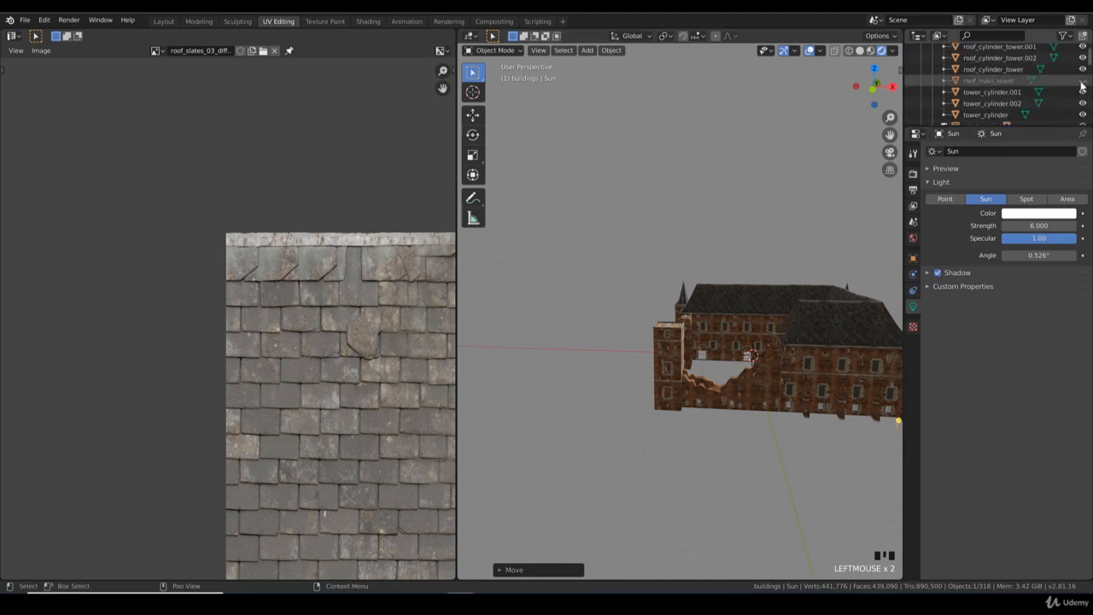
pyautogui.scroll(-1, 1032, 103)
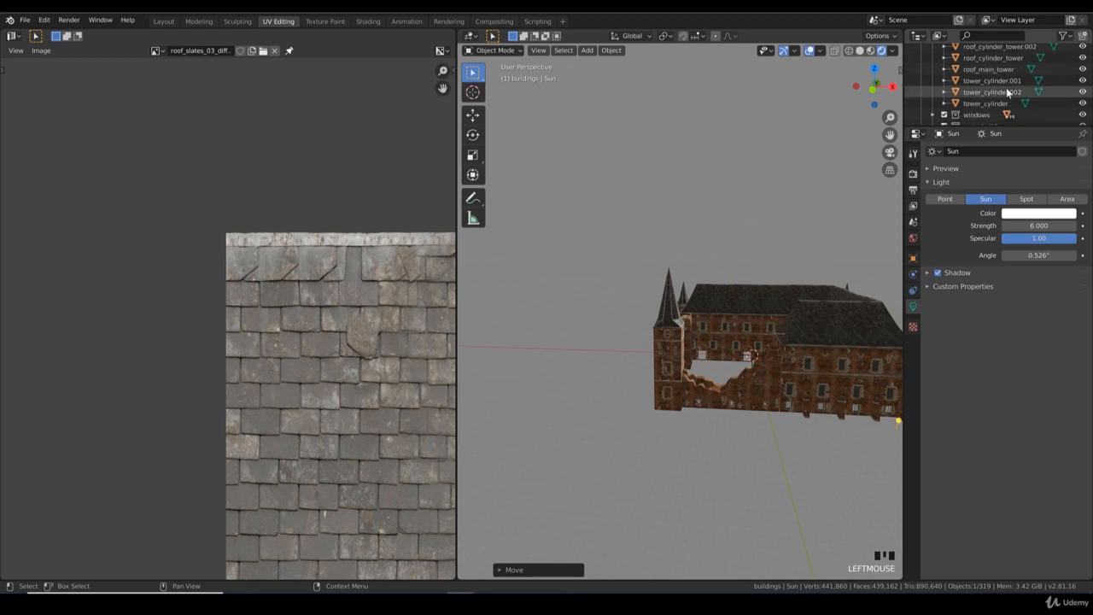
# - Expand the windows collection and unhide the window objects Plane.018 through Plane.026
pyautogui.scroll(-3, 1017, 118)
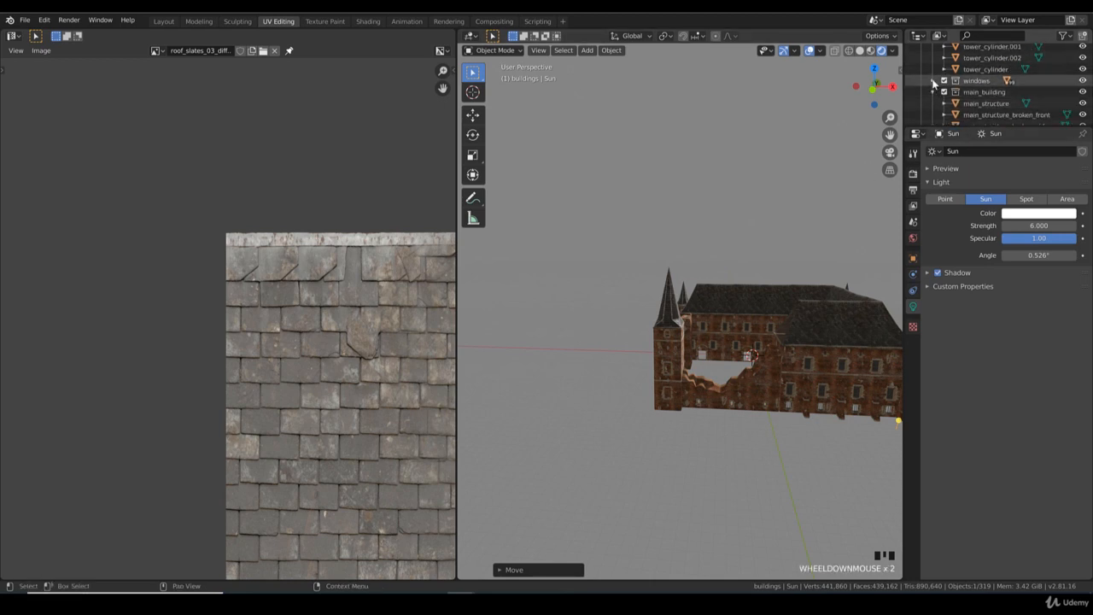
pyautogui.click(932, 81)
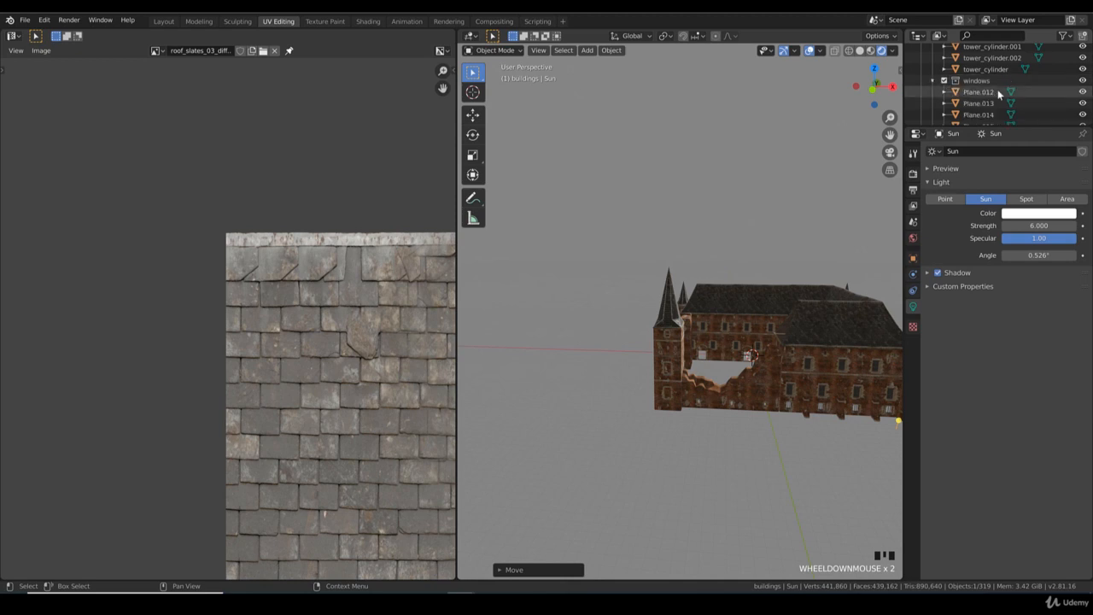
pyautogui.scroll(-8, 999, 91)
pyautogui.click(1080, 83)
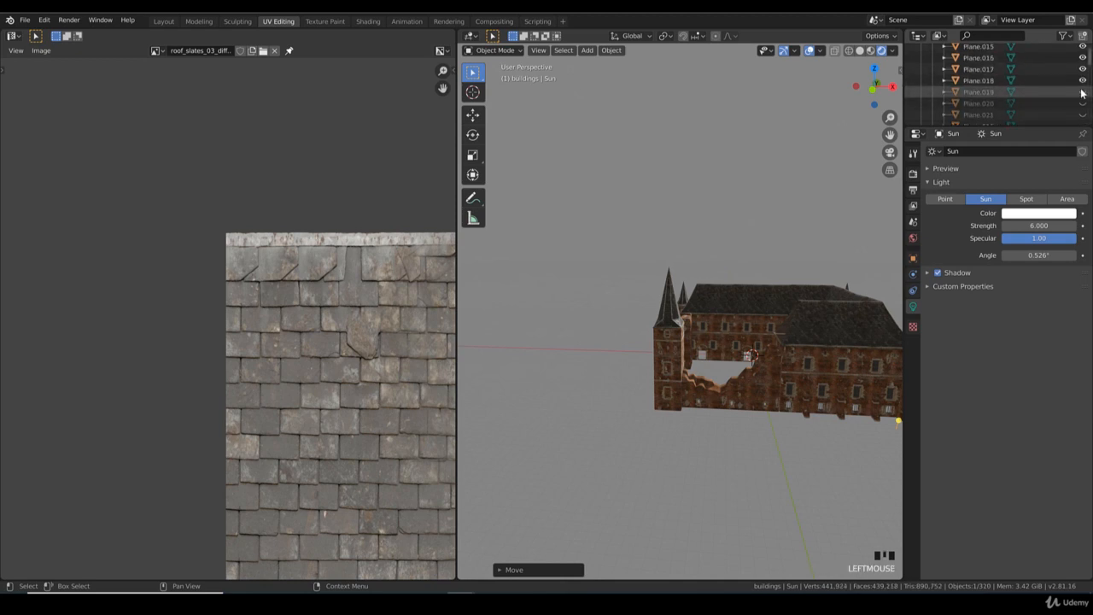
pyautogui.click(1083, 93)
pyautogui.click(1084, 105)
pyautogui.click(1084, 115)
pyautogui.scroll(-1, 1086, 113)
pyautogui.click(1083, 91)
pyautogui.click(1084, 104)
pyautogui.click(1084, 114)
pyautogui.click(1083, 104)
pyautogui.click(1083, 115)
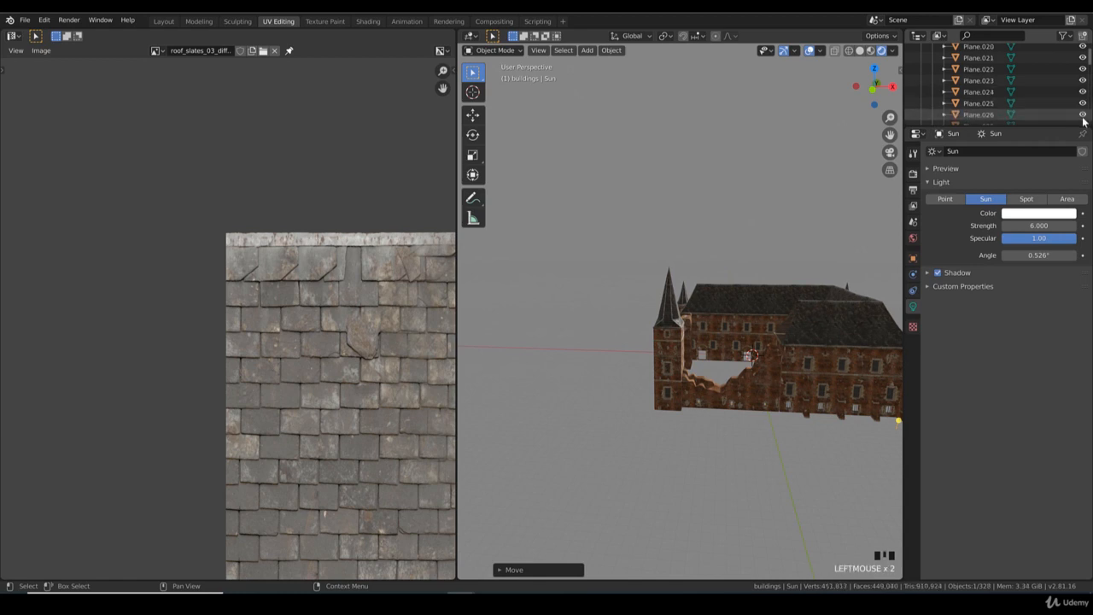
# - Unhide the window objects Plane.027 through Plane.033
pyautogui.scroll(-1, 1083, 117)
pyautogui.click(1082, 93)
pyautogui.click(1082, 103)
pyautogui.click(1084, 114)
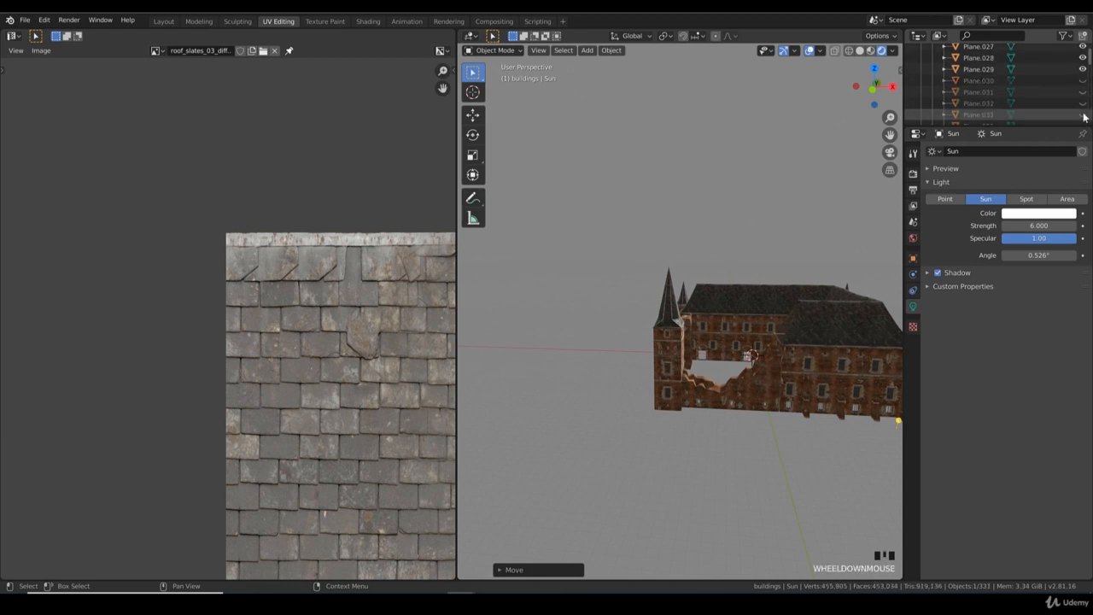
pyautogui.click(1083, 81)
pyautogui.click(1083, 92)
pyautogui.click(1083, 103)
pyautogui.click(1082, 115)
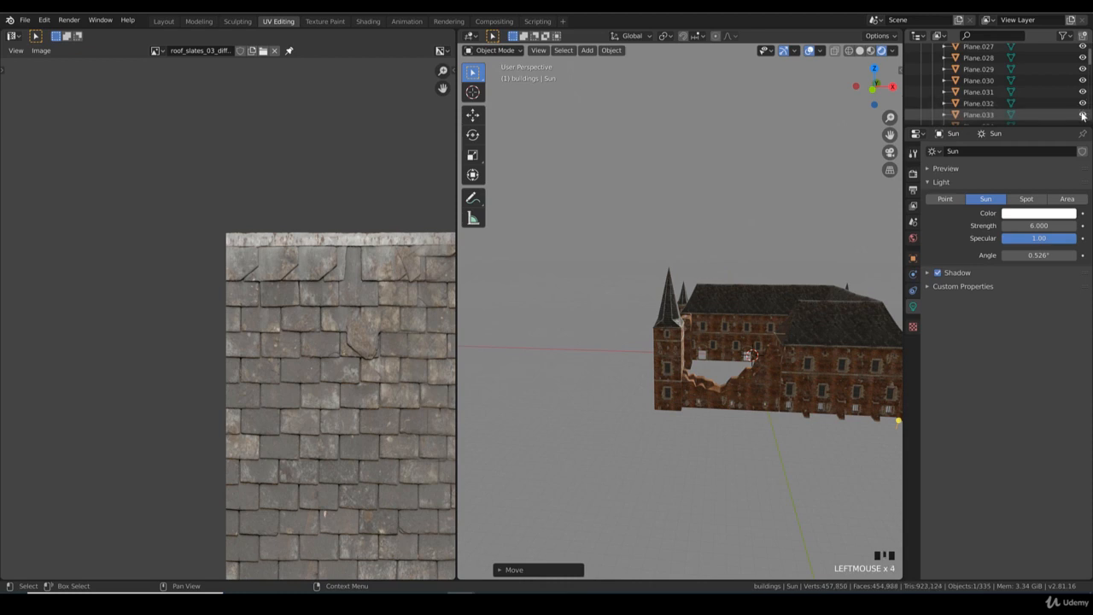
# - Unhide the window objects Plane.034 through Plane.038
pyautogui.moveTo(699, 269)
pyautogui.mouseDown(button='middle')
pyautogui.moveTo(750, 288)
pyautogui.moveTo(705, 289)
pyautogui.mouseUp(button='middle')
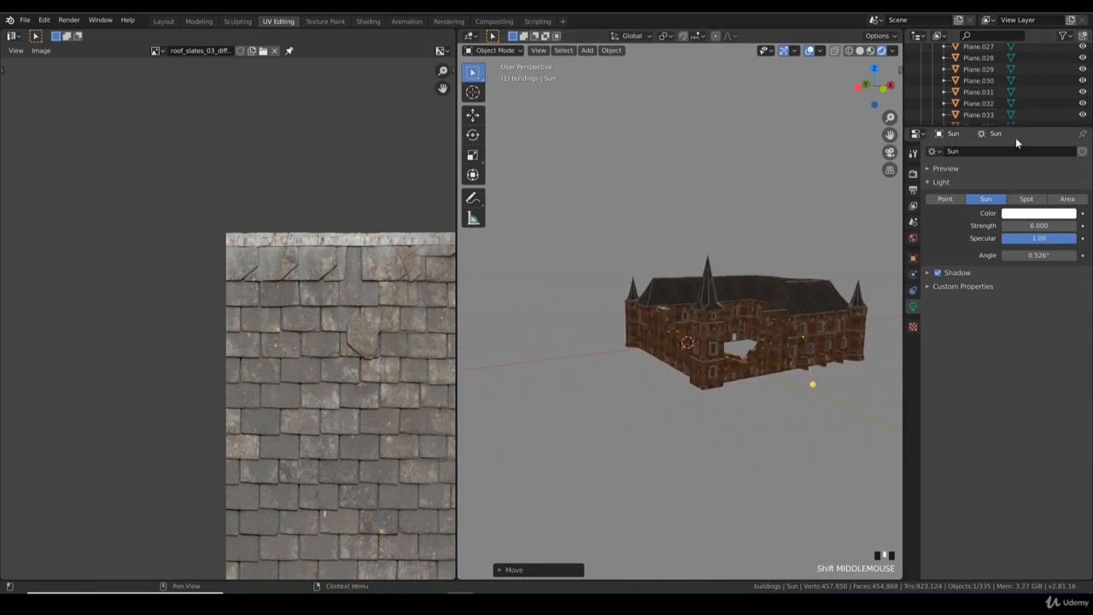
pyautogui.click(1083, 104)
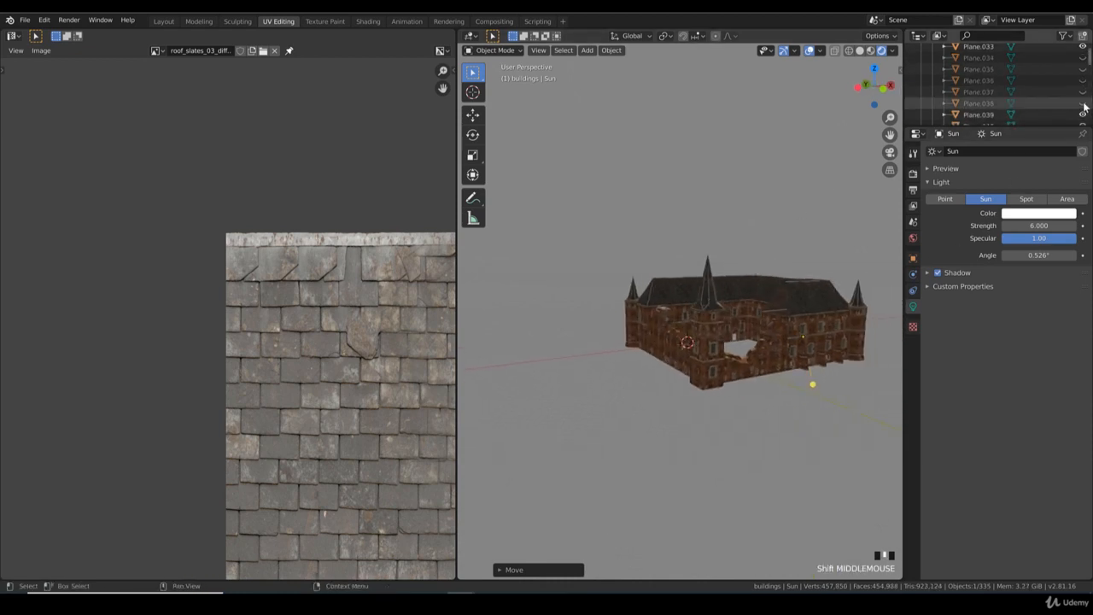
pyautogui.click(1082, 92)
pyautogui.click(1083, 80)
pyautogui.click(1083, 69)
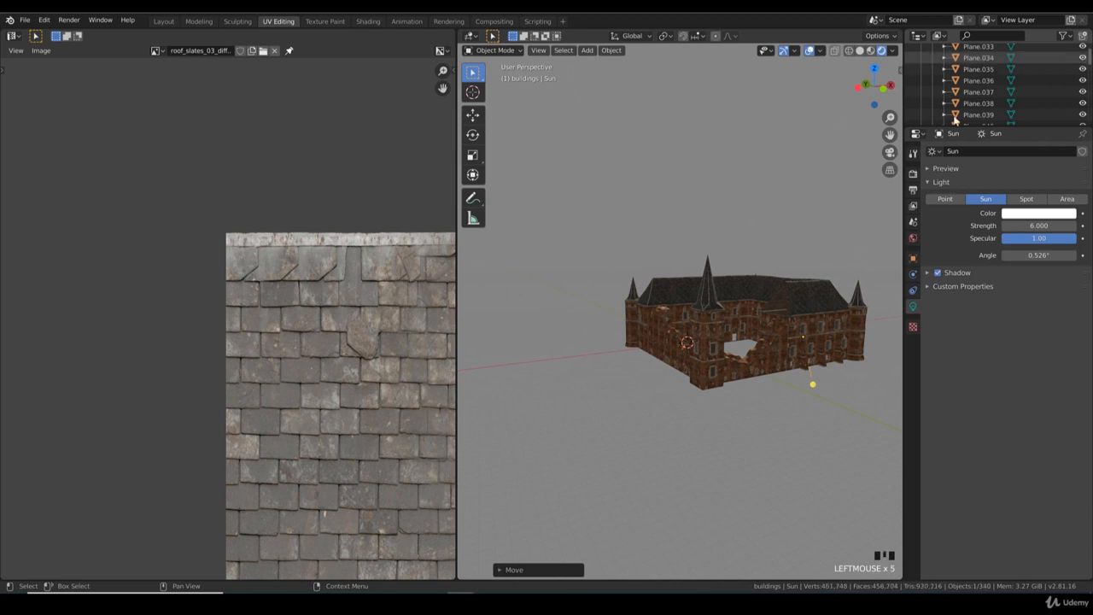
# - Examine the assembled castle with its square tower, ruined walls and round corner towers, up close and as a whole
pyautogui.scroll(8, 674, 282)
pyautogui.keyDown('shift'); pyautogui.moveTo(641, 406); pyautogui.dragTo(747, 376, button='middle'); pyautogui.keyUp('shift')
pyautogui.scroll(-8, 647, 352)
pyautogui.scroll(2, 747, 376)
pyautogui.scroll(2, 690, 356)
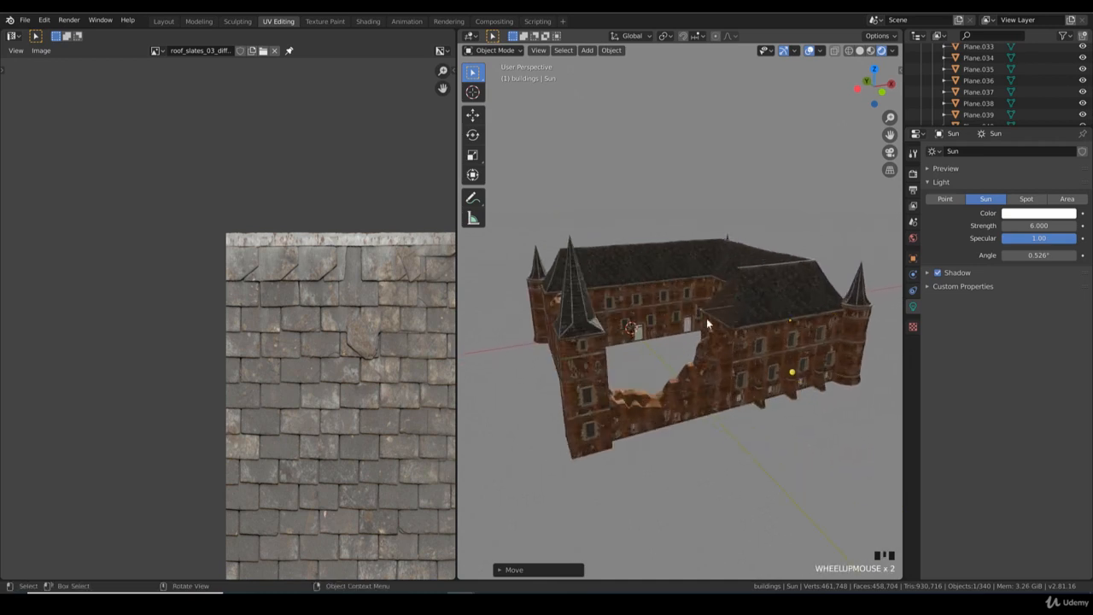
# - Examine the castle from several sides, ending on the windows and buttresses of the sunlit outer wall
pyautogui.moveTo(757, 357); pyautogui.dragTo(753, 356, button='middle')
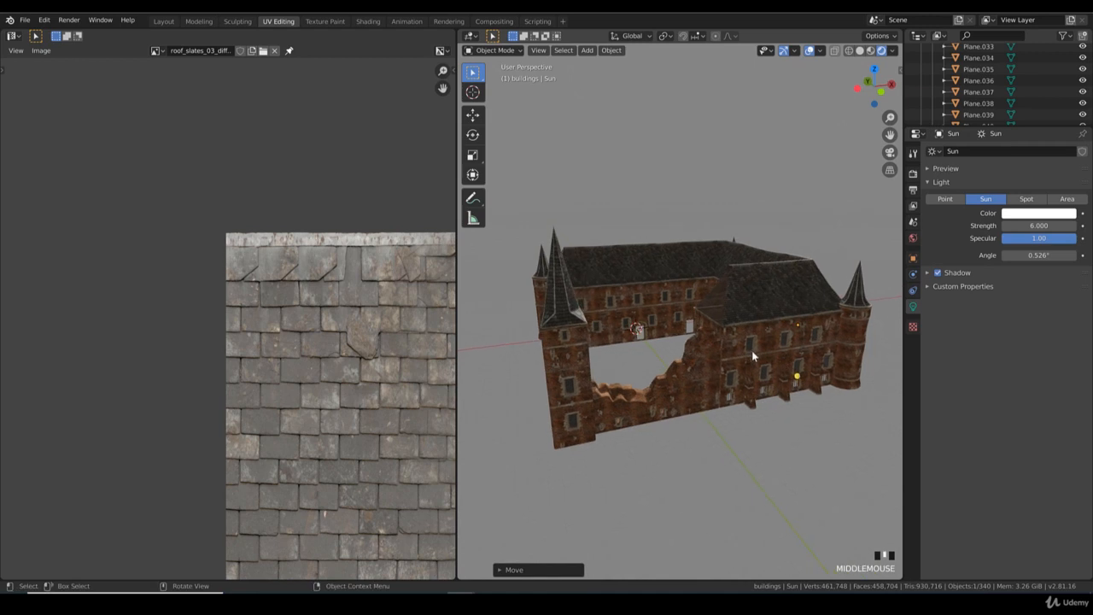
pyautogui.scroll(2, 759, 344)
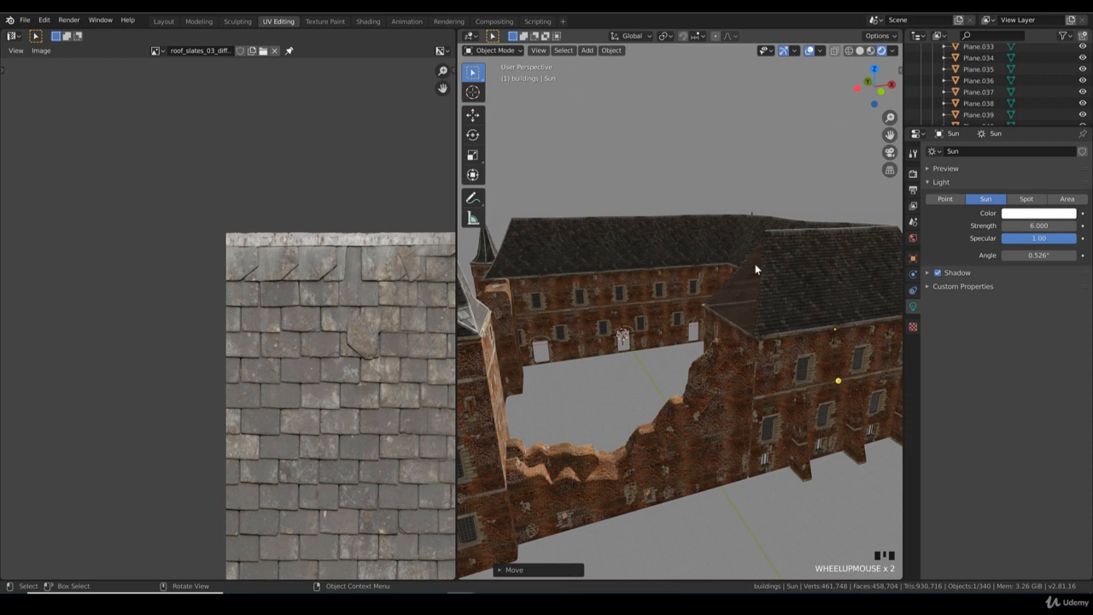
pyautogui.scroll(-5, 730, 330)
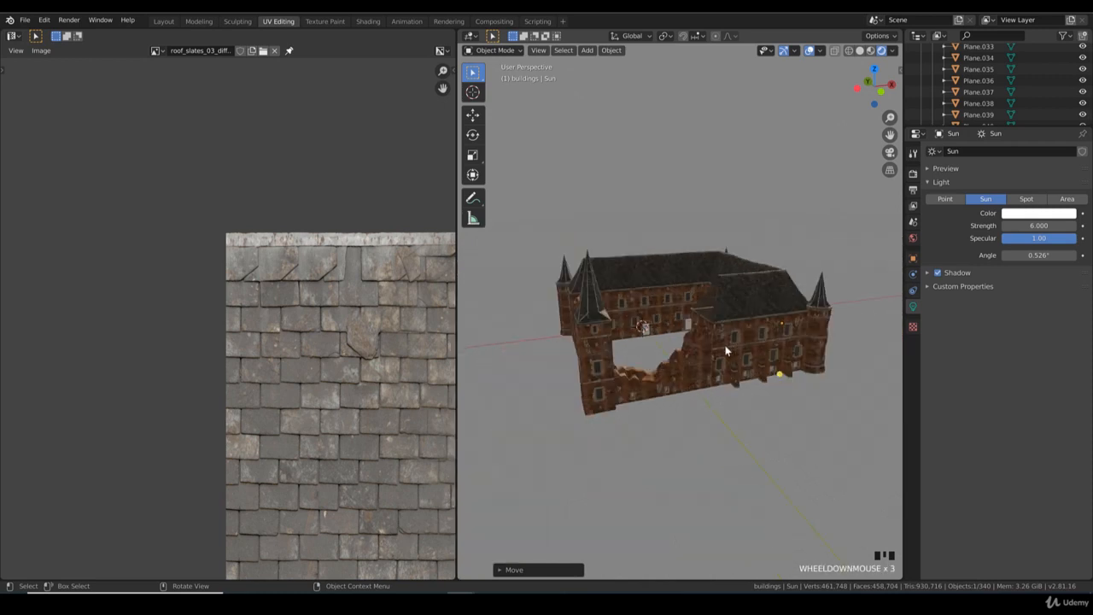
pyautogui.moveTo(725, 347)
pyautogui.mouseDown(button='middle')
pyautogui.moveTo(677, 361)
pyautogui.moveTo(750, 353)
pyautogui.moveTo(727, 359)
pyautogui.moveTo(724, 344)
pyautogui.mouseUp(button='middle')
pyautogui.scroll(2, 776, 301)
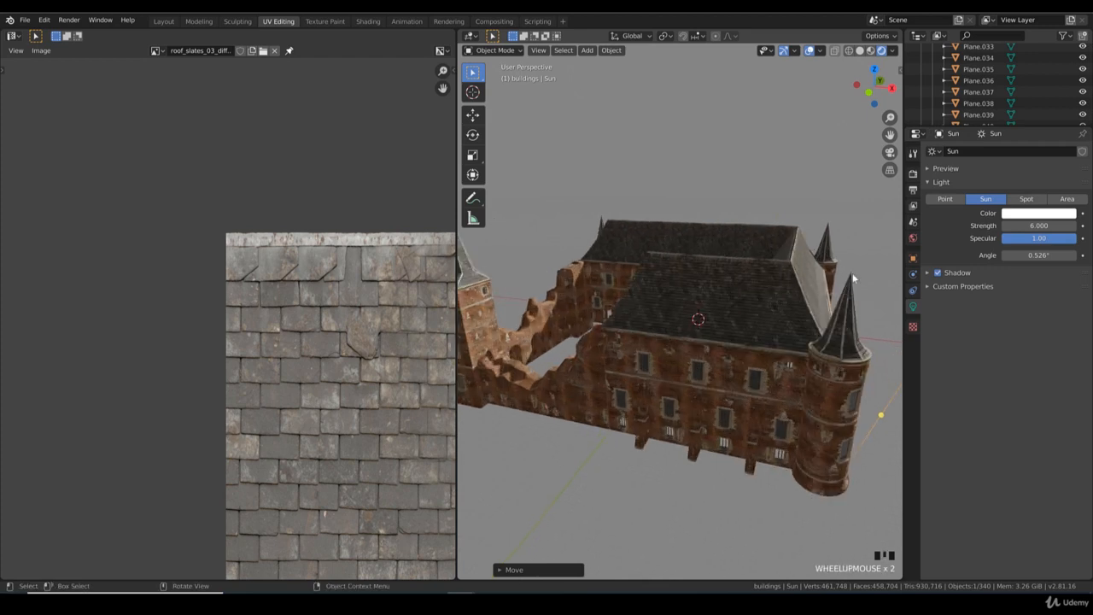
pyautogui.scroll(-2, 637, 380)
pyautogui.scroll(2, 686, 382)
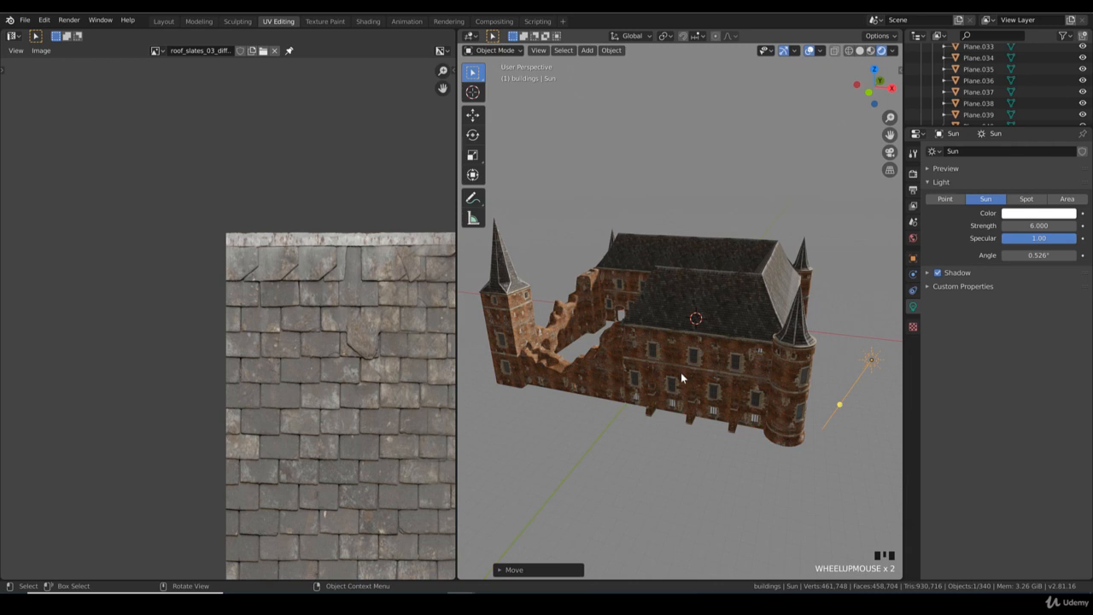
pyautogui.scroll(-2, 680, 372)
pyautogui.moveTo(716, 368)
pyautogui.mouseDown(button='middle')
pyautogui.moveTo(664, 351)
pyautogui.moveTo(708, 366)
pyautogui.moveTo(652, 361)
pyautogui.moveTo(722, 351)
pyautogui.moveTo(702, 353)
pyautogui.mouseUp(button='middle')
pyautogui.scroll(2, 700, 363)
pyautogui.scroll(1, 717, 357)
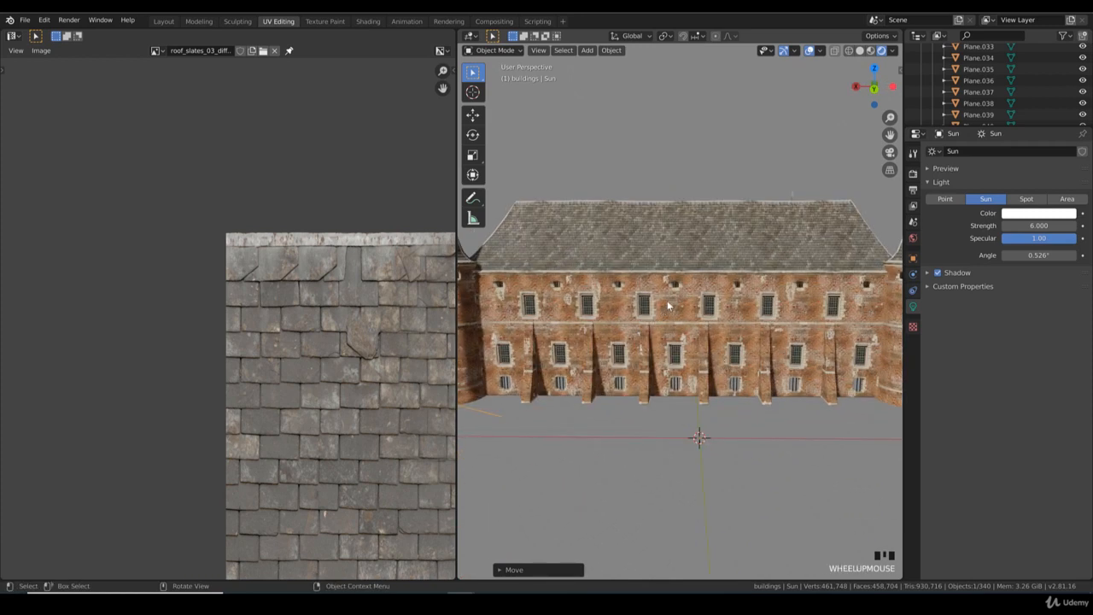
pyautogui.scroll(1, 705, 359)
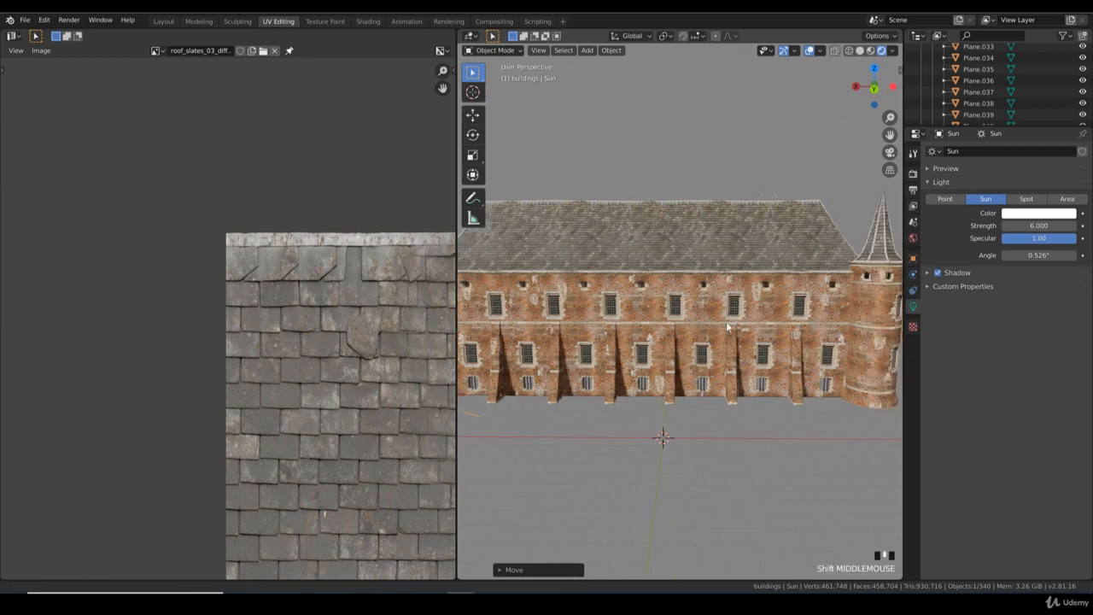
pyautogui.scroll(2, 712, 408)
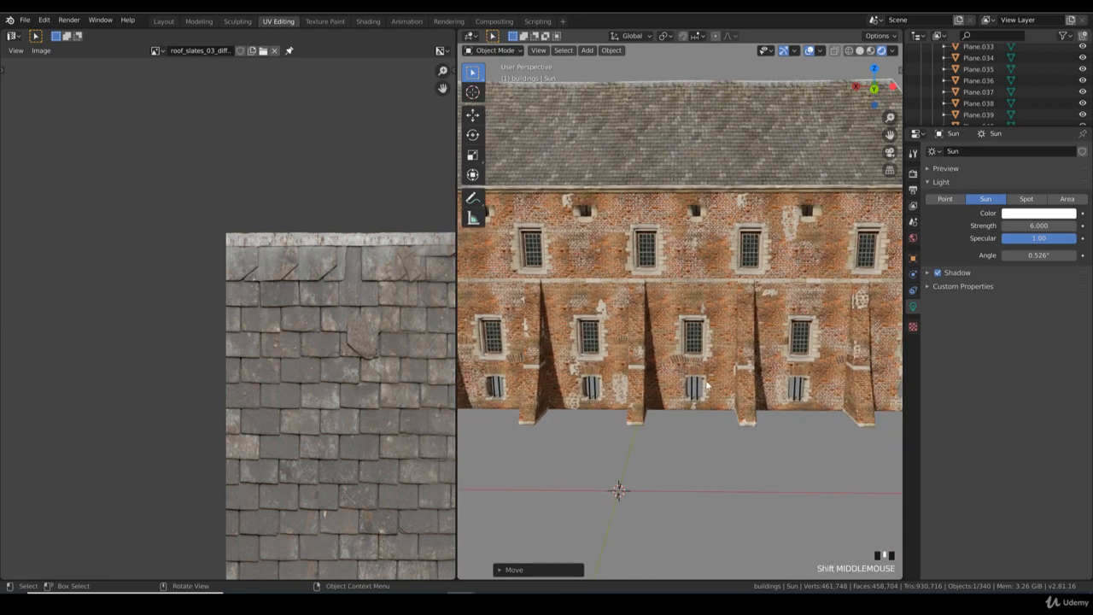
# - Enter Edit Mode on main_structure, show its UV maps, and circle-select the wall area beneath a lower-floor window
pyautogui.click(719, 383)
pyautogui.press('Tab')
pyautogui.click(707, 377)
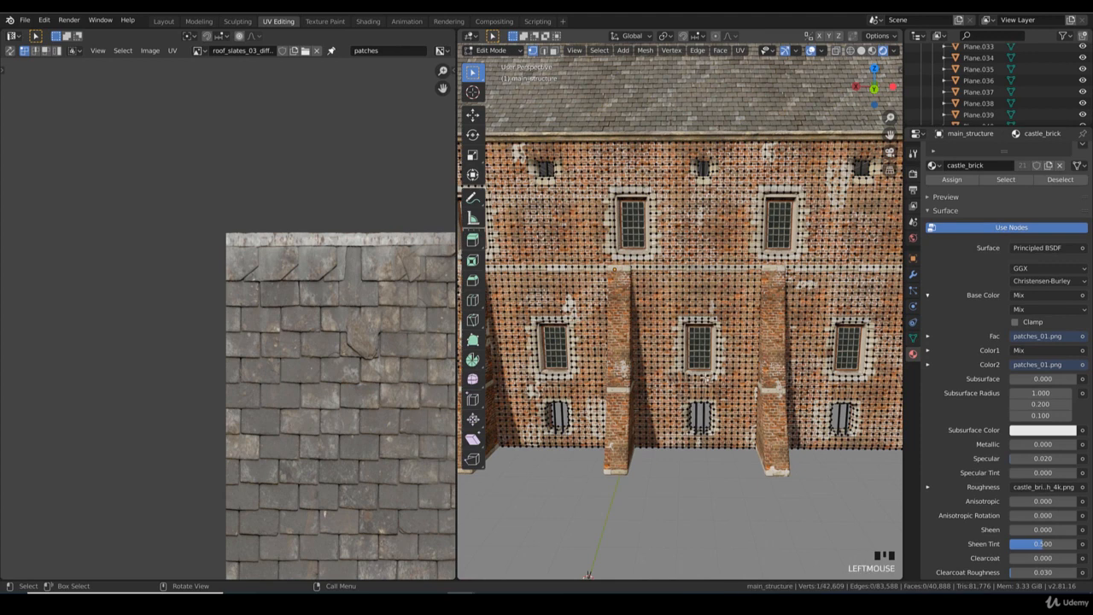
pyautogui.moveTo(707, 377); pyautogui.dragTo(733, 375, button='middle')
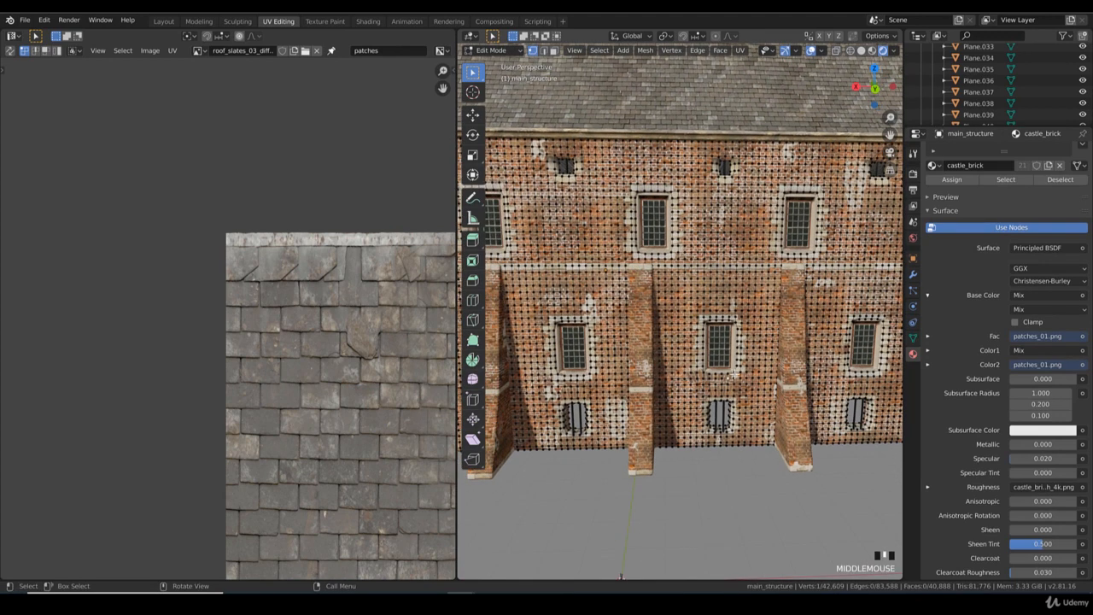
pyautogui.click(912, 338)
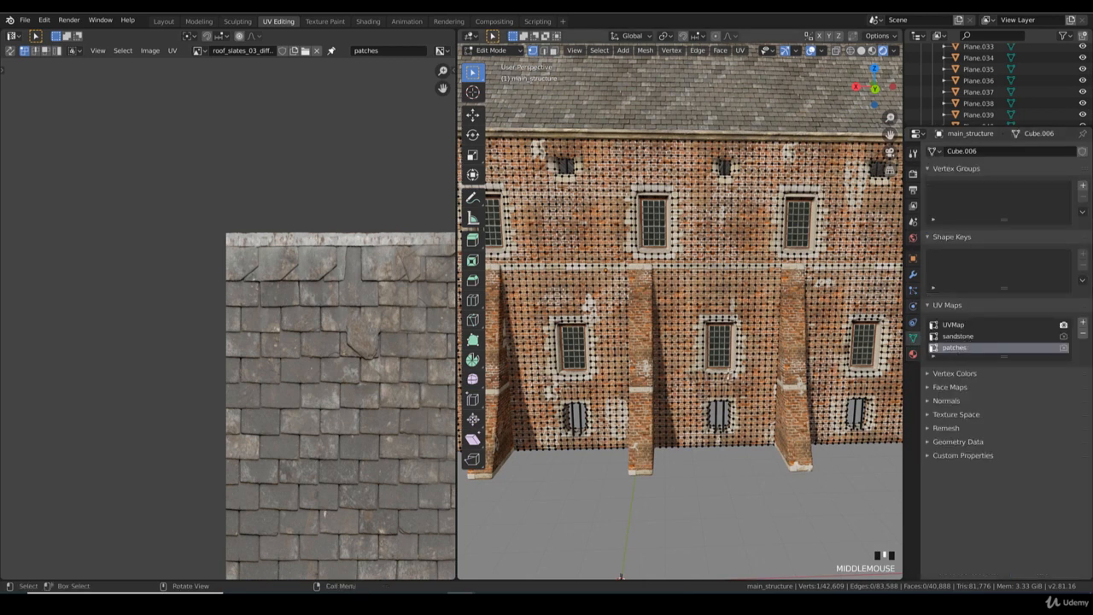
pyautogui.press('c')
pyautogui.moveTo(699, 372); pyautogui.dragTo(728, 377)
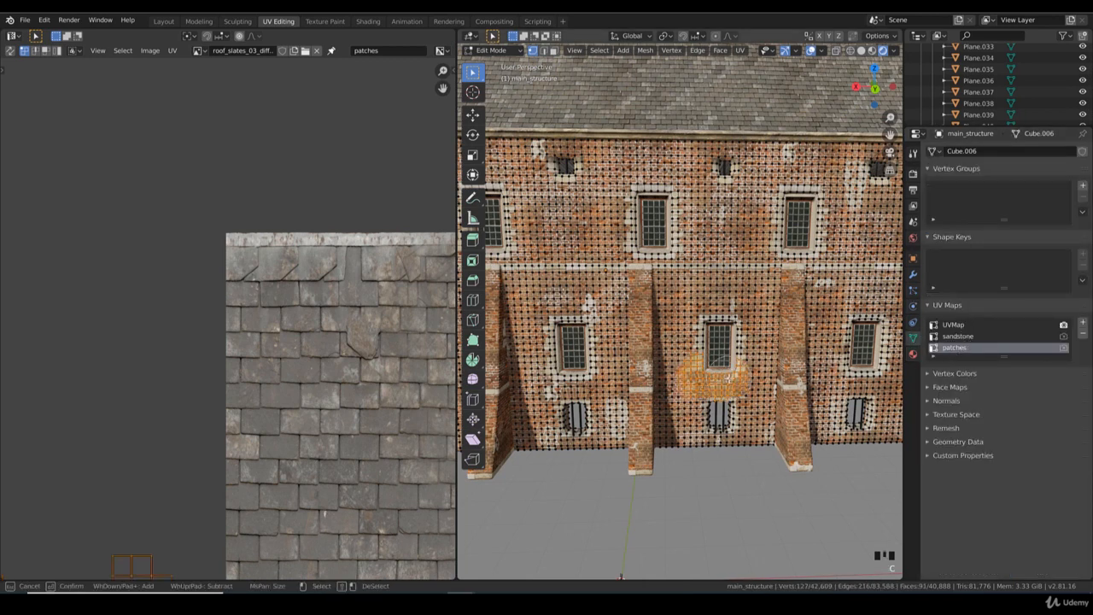
pyautogui.press('Escape')
pyautogui.scroll(-4, 292, 385)
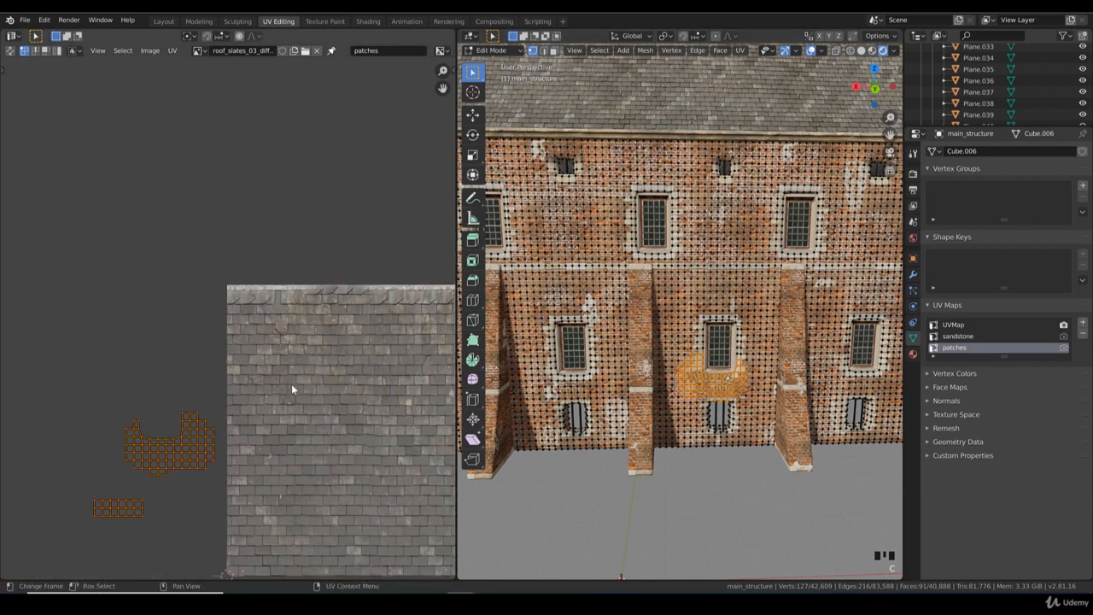
# - Display patches_01.png in the UV editor and move the selection's larger UV island to the edge of the texture
pyautogui.click(199, 52)
pyautogui.write('patches')
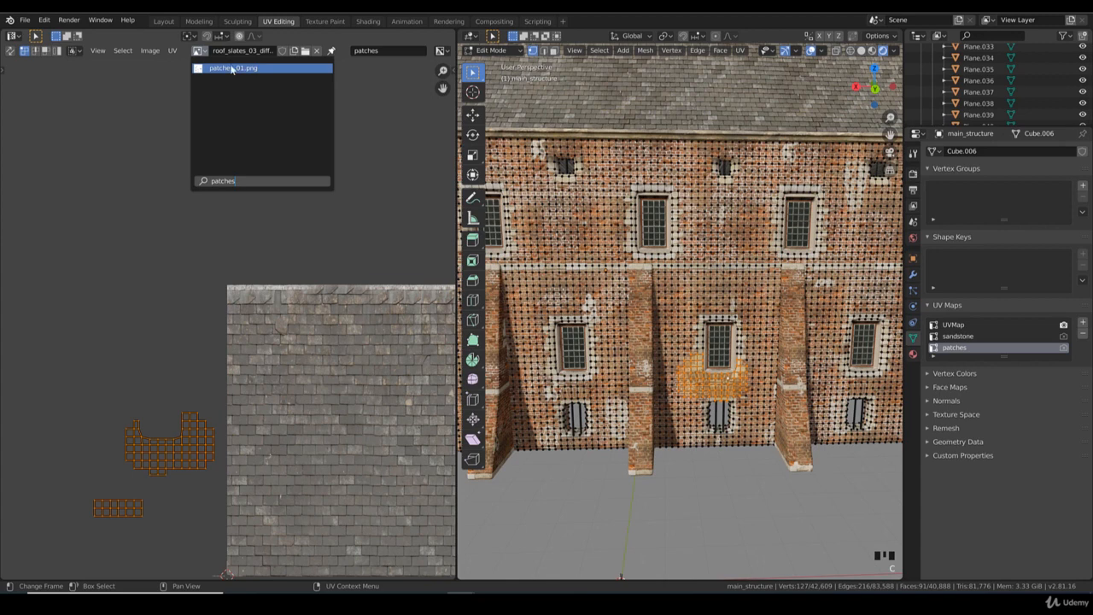
pyautogui.click(232, 68)
pyautogui.scroll(-3, 238, 394)
pyautogui.click(220, 407)
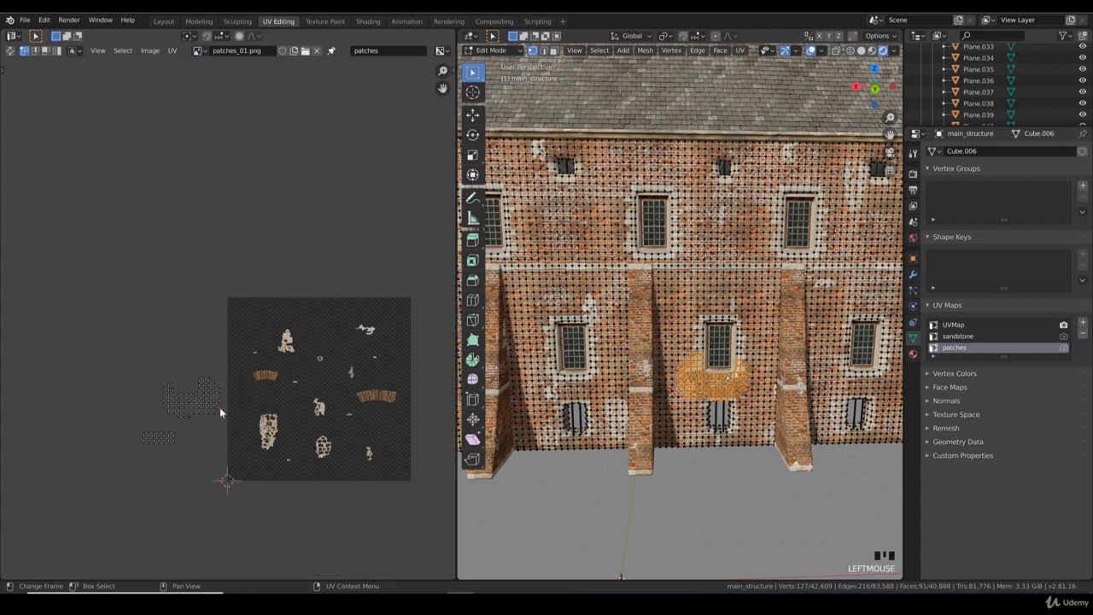
pyautogui.press('b')
pyautogui.moveTo(217, 411); pyautogui.dragTo(149, 362)
pyautogui.press('g')
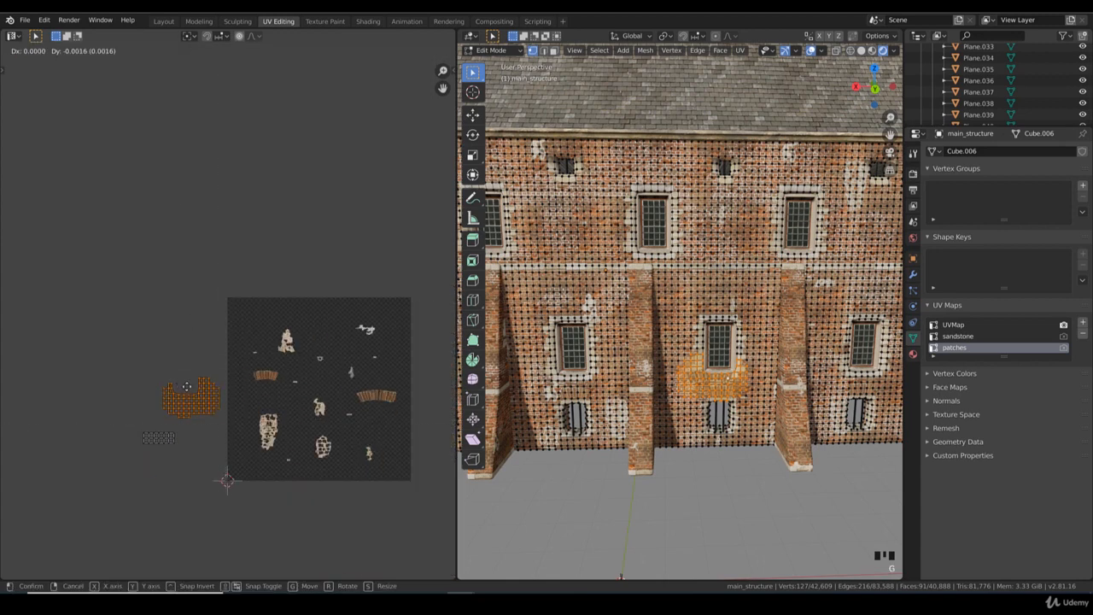
pyautogui.click(195, 408)
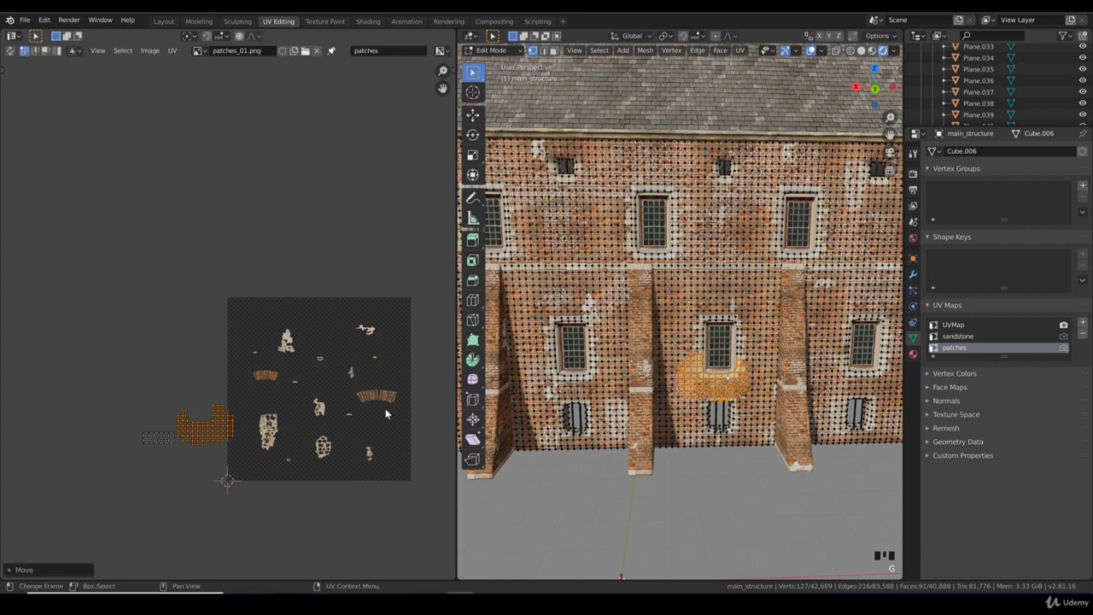
# - Box-select the brick area beside a lower-floor window between two buttresses and shift its UVs slightly toward the patches texture
pyautogui.press('Tab')
pyautogui.keyDown('shift'); pyautogui.moveTo(704, 374); pyautogui.dragTo(636, 376, button='middle'); pyautogui.keyUp('shift')
pyautogui.scroll(3, 627, 377)
pyautogui.press('Tab')
pyautogui.click(633, 376)
pyautogui.click(633, 371)
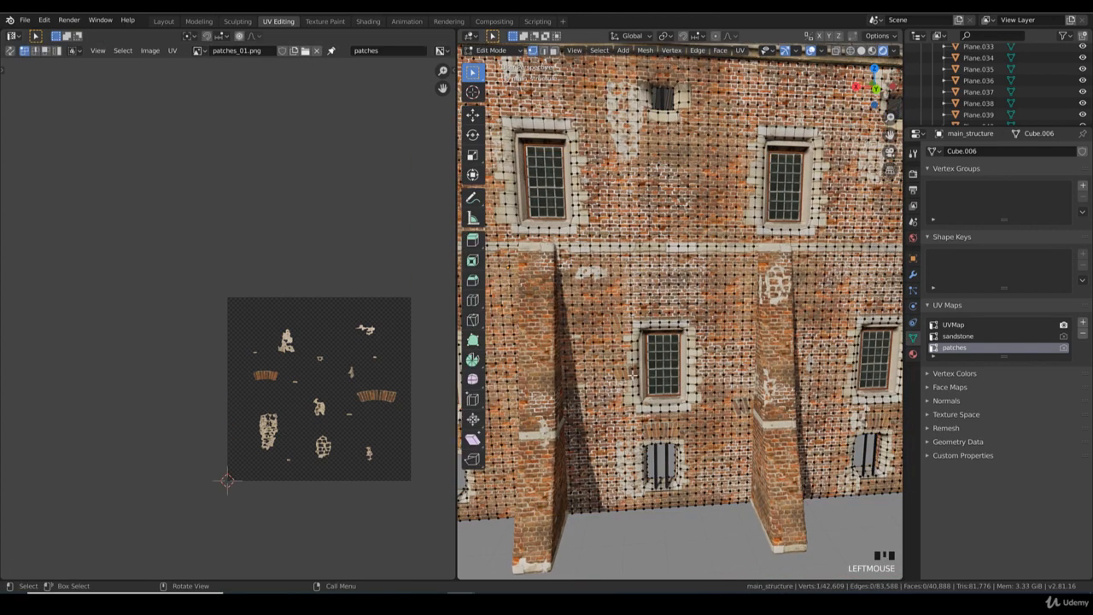
pyautogui.press('b')
pyautogui.moveTo(602, 304); pyautogui.dragTo(642, 386)
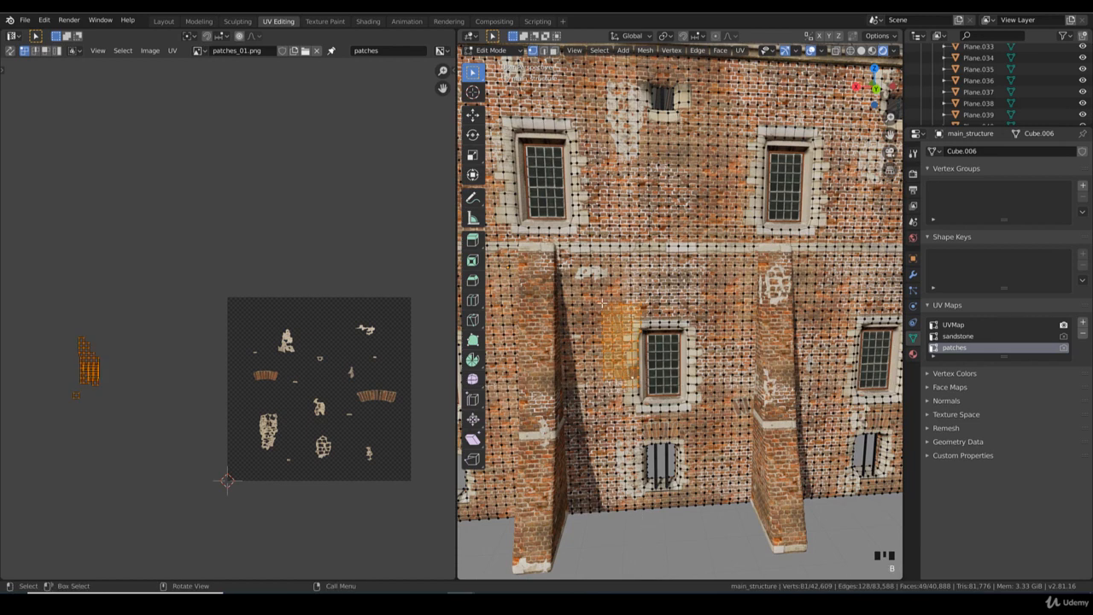
pyautogui.press('b')
pyautogui.moveTo(125, 415); pyautogui.dragTo(73, 310)
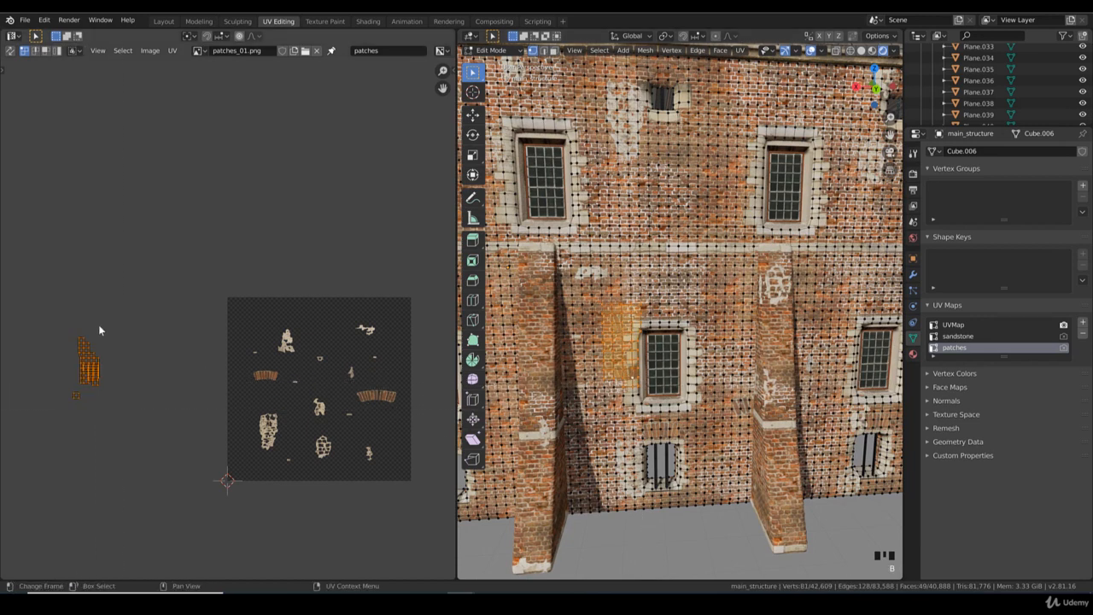
pyautogui.press('g')
pyautogui.click(114, 333)
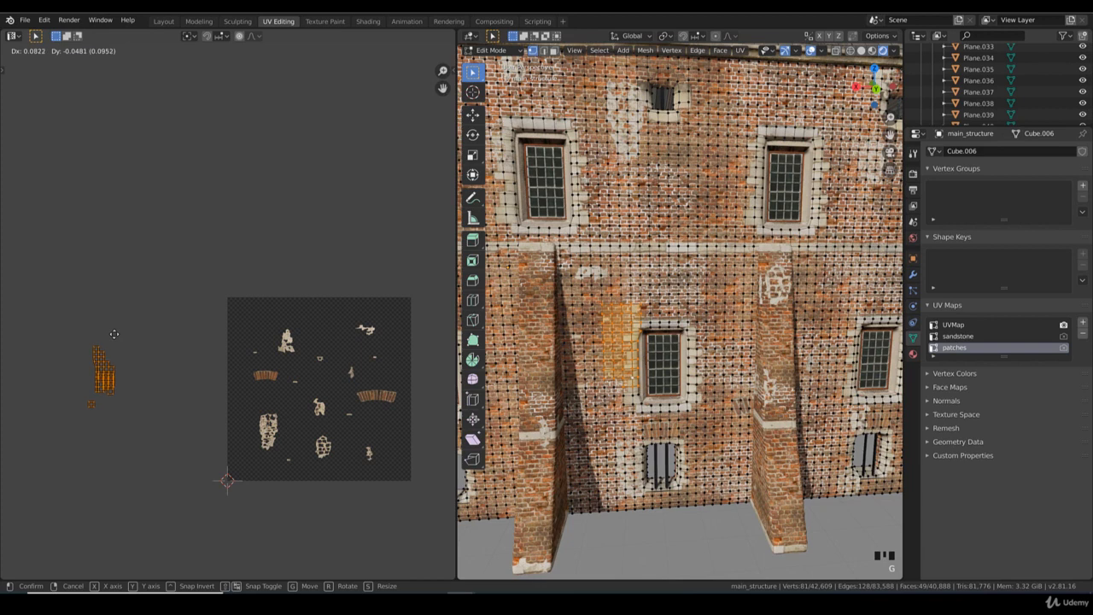
# - Return to Object Mode and inspect the whole castle from outside and above, including the courtyard and ruined walls
pyautogui.press('Tab')
pyautogui.scroll(-3, 225, 336)
pyautogui.scroll(-6, 640, 336)
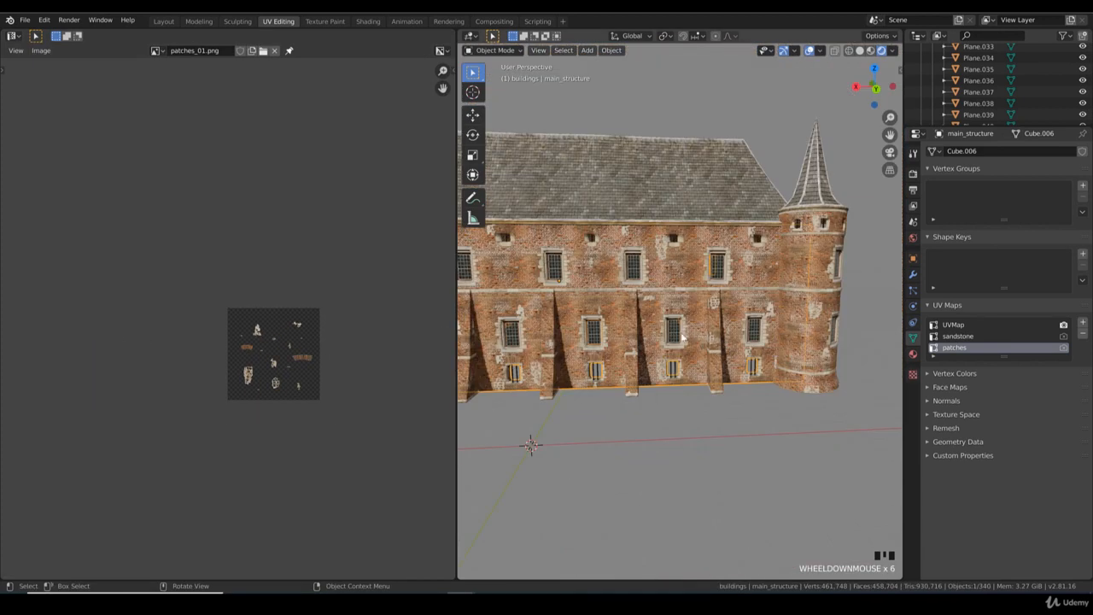
pyautogui.scroll(1, 722, 369)
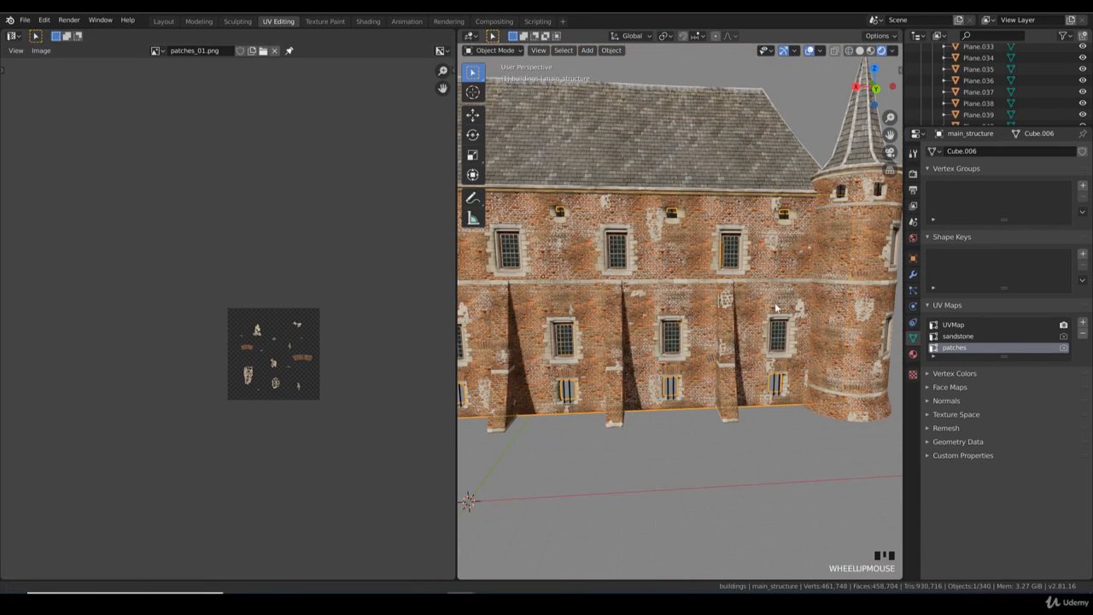
pyautogui.moveTo(730, 345); pyautogui.dragTo(626, 305, button='middle')
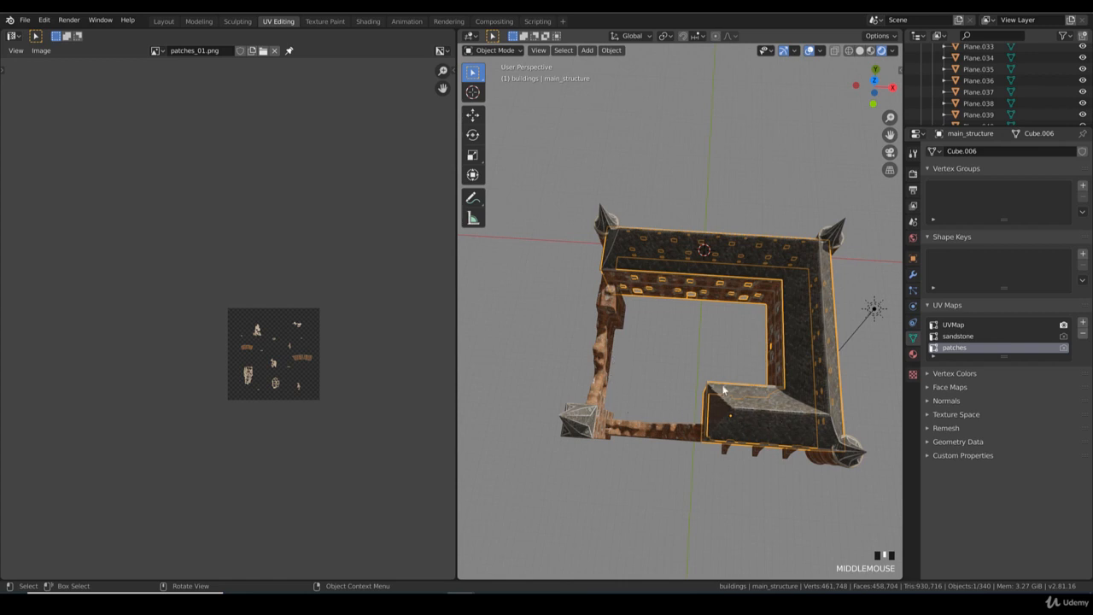
pyautogui.scroll(2, 692, 374)
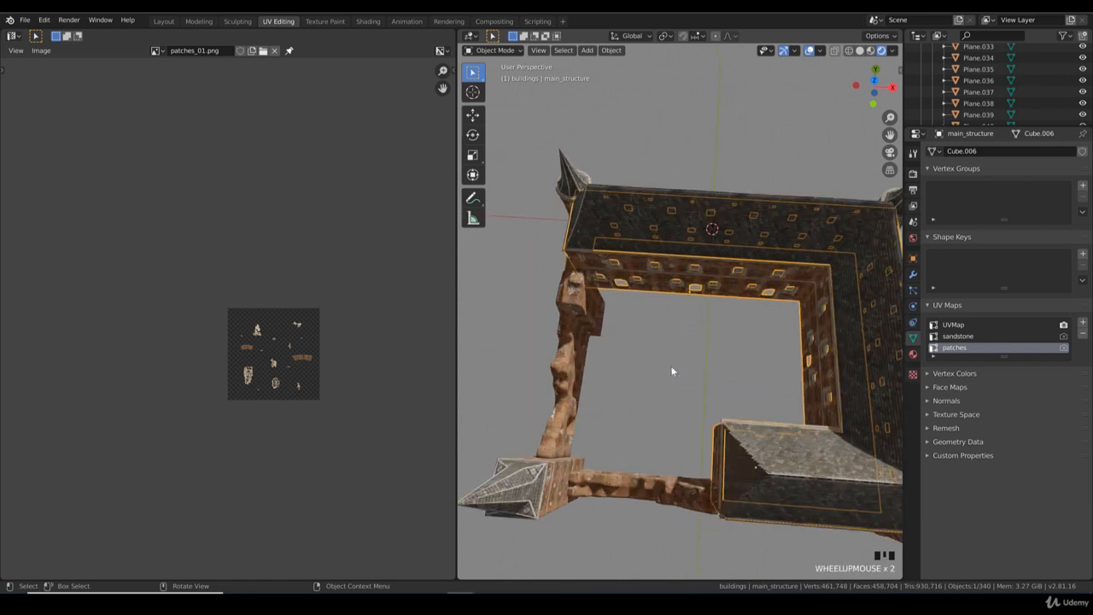
pyautogui.scroll(-2, 664, 367)
pyautogui.moveTo(665, 351); pyautogui.dragTo(562, 336, button='middle')
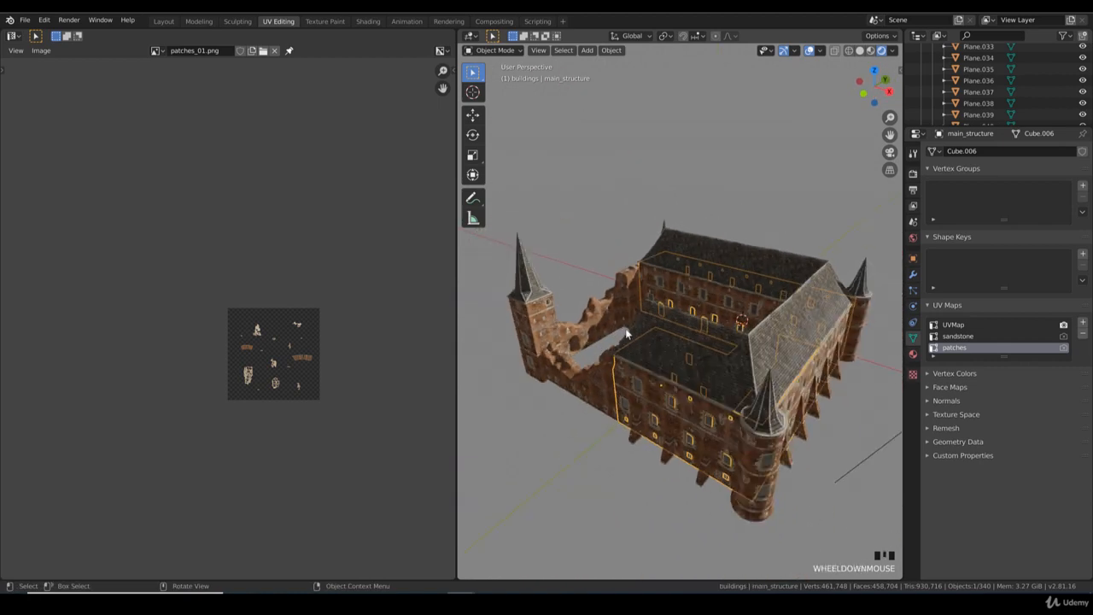
pyautogui.scroll(2, 661, 376)
pyautogui.keyDown('shift'); pyautogui.moveTo(661, 376); pyautogui.dragTo(679, 343, button='middle'); pyautogui.keyUp('shift')
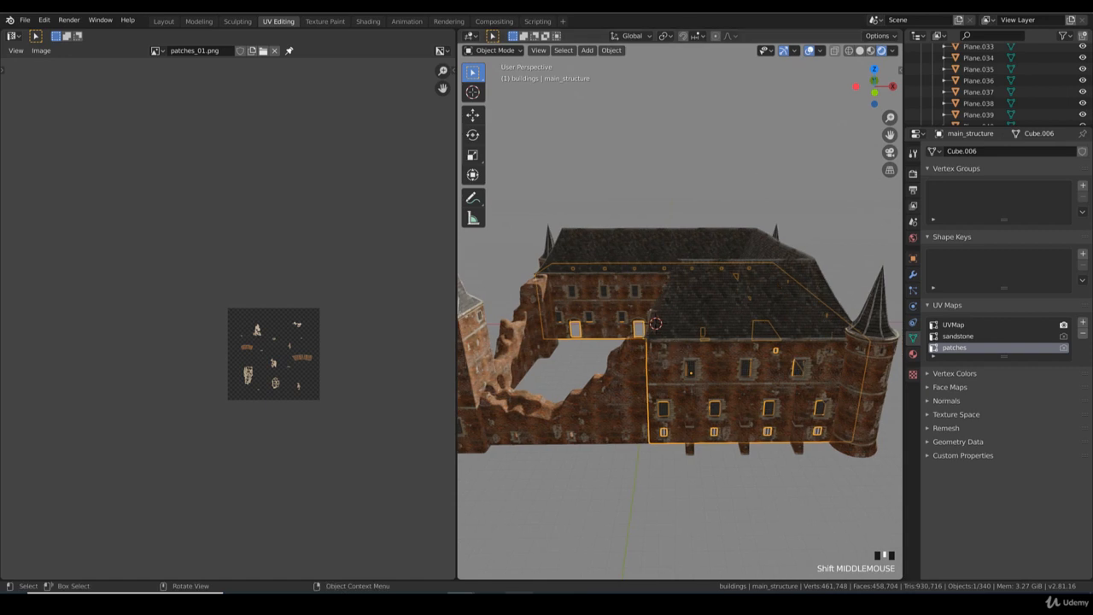
# - Set the viewport to a front orthographic view with solid shading, showing the roof and round corner tower
pyautogui.press('KP_1')
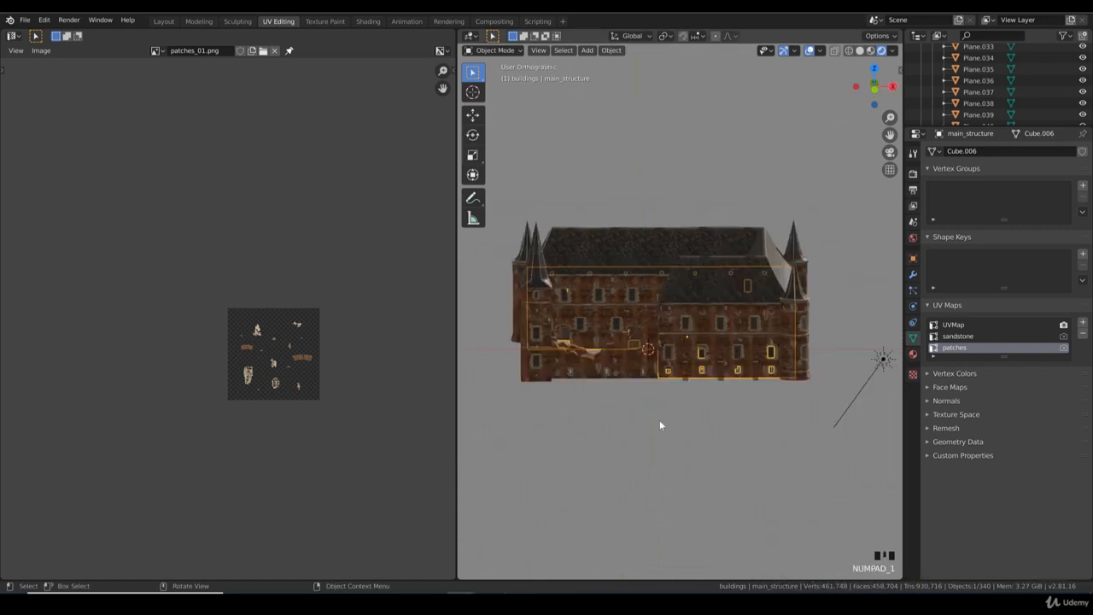
pyautogui.keyDown('shift'); pyautogui.moveTo(712, 379); pyautogui.dragTo(683, 424, button='middle'); pyautogui.keyUp('shift')
pyautogui.scroll(3, 603, 339)
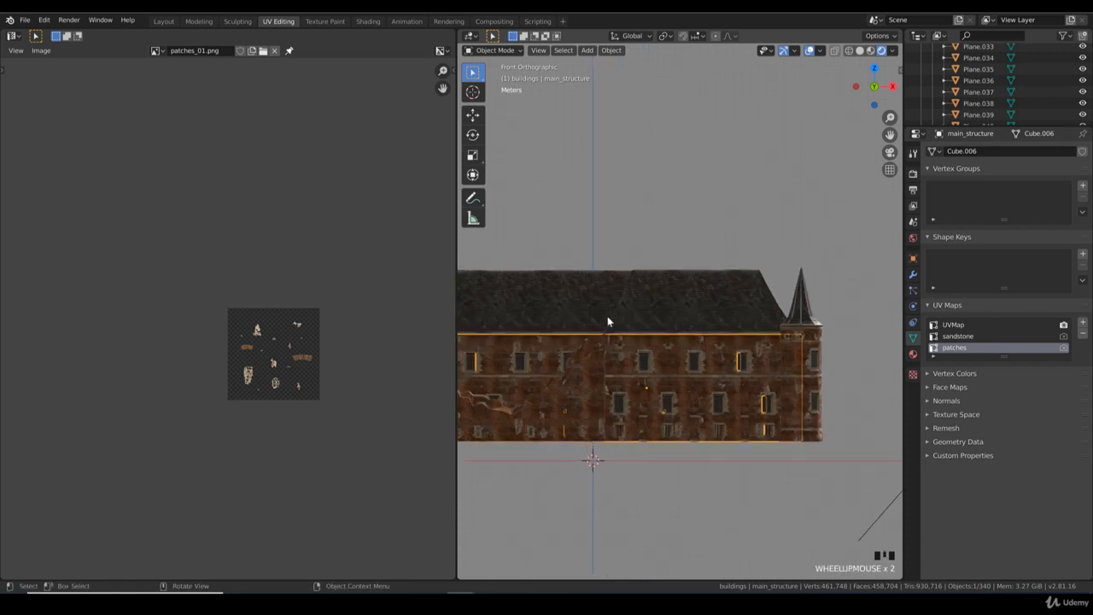
pyautogui.press('z')
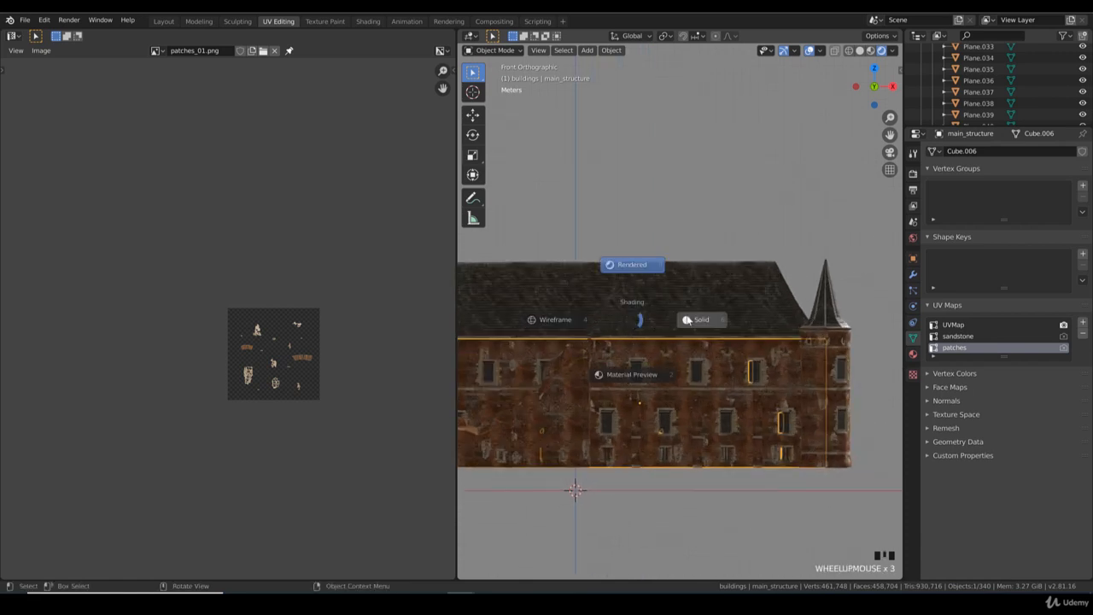
pyautogui.click(710, 314)
pyautogui.scroll(-3, 718, 311)
pyautogui.keyDown('shift'); pyautogui.moveTo(724, 306); pyautogui.dragTo(680, 304, button='middle'); pyautogui.keyUp('shift')
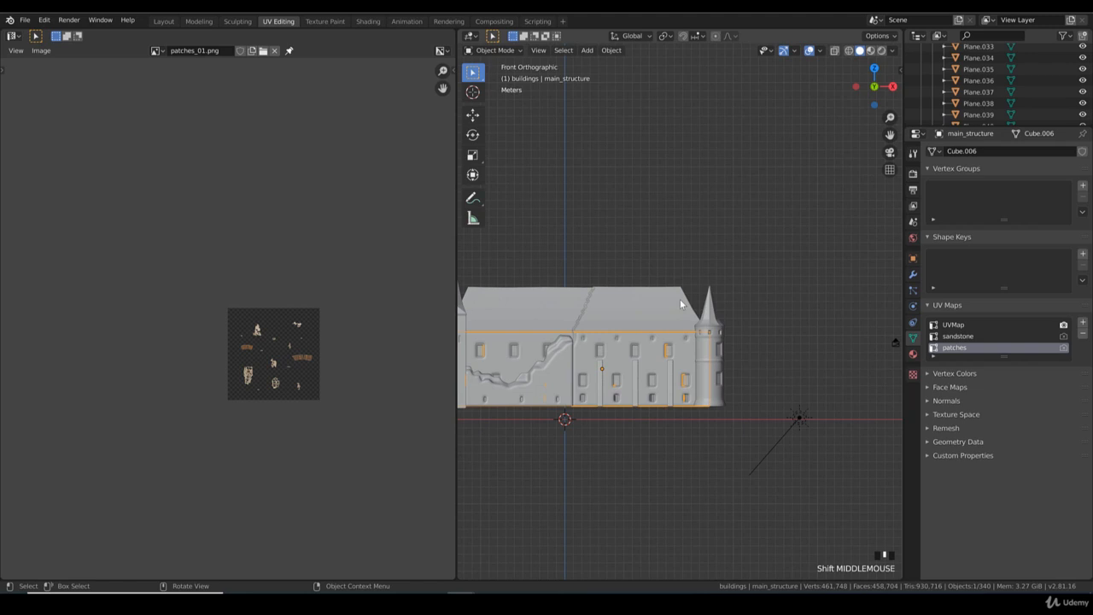
# - Add a cube mesh and place it above the castle's round corner tower
pyautogui.click(589, 51)
pyautogui.moveTo(598, 63)
pyautogui.click(695, 74)
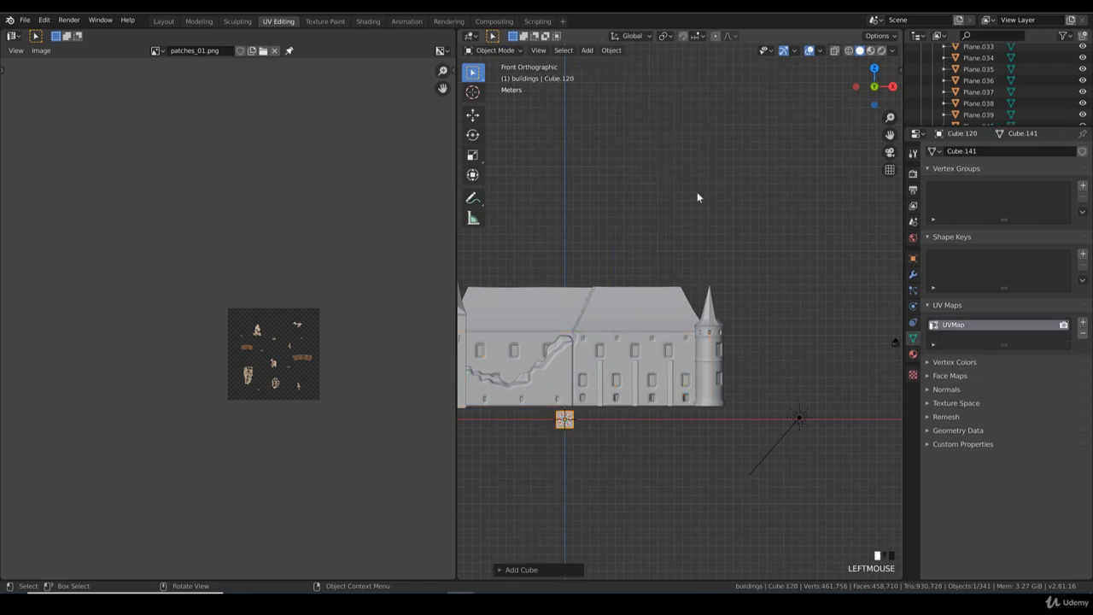
pyautogui.scroll(-3, 700, 308)
pyautogui.press('g')
pyautogui.click(738, 268)
# - Scale the cube's geometry in Edit Mode into a thin, tall vertical bar above the corner tower
pyautogui.press('Tab')
pyautogui.scroll(3, 738, 268)
pyautogui.press('s')
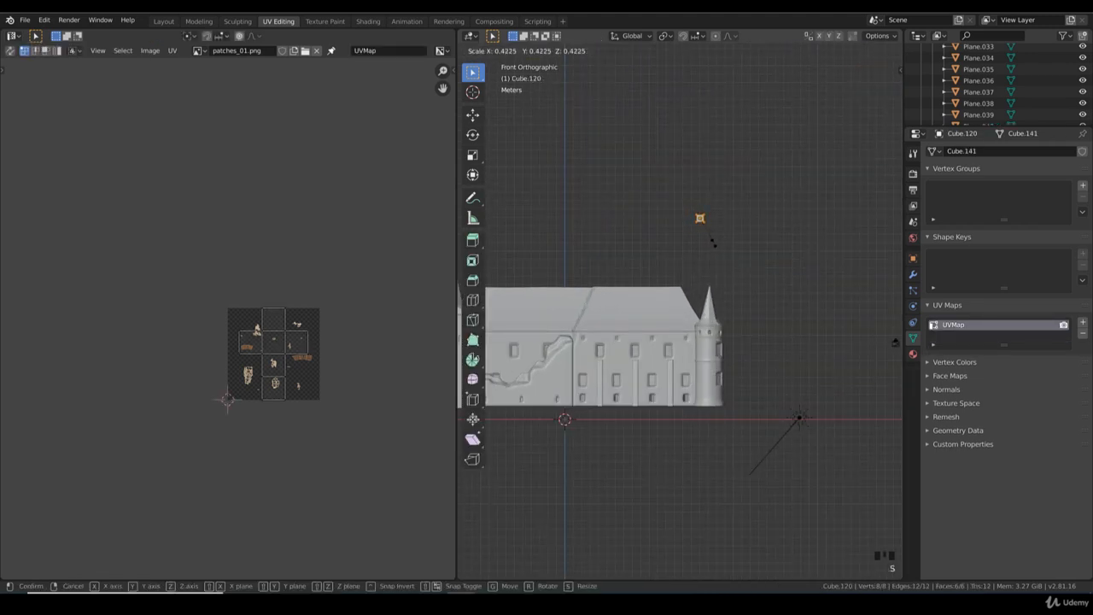
pyautogui.press('z')
pyautogui.click(766, 375)
pyautogui.press('s')
pyautogui.click(734, 266)
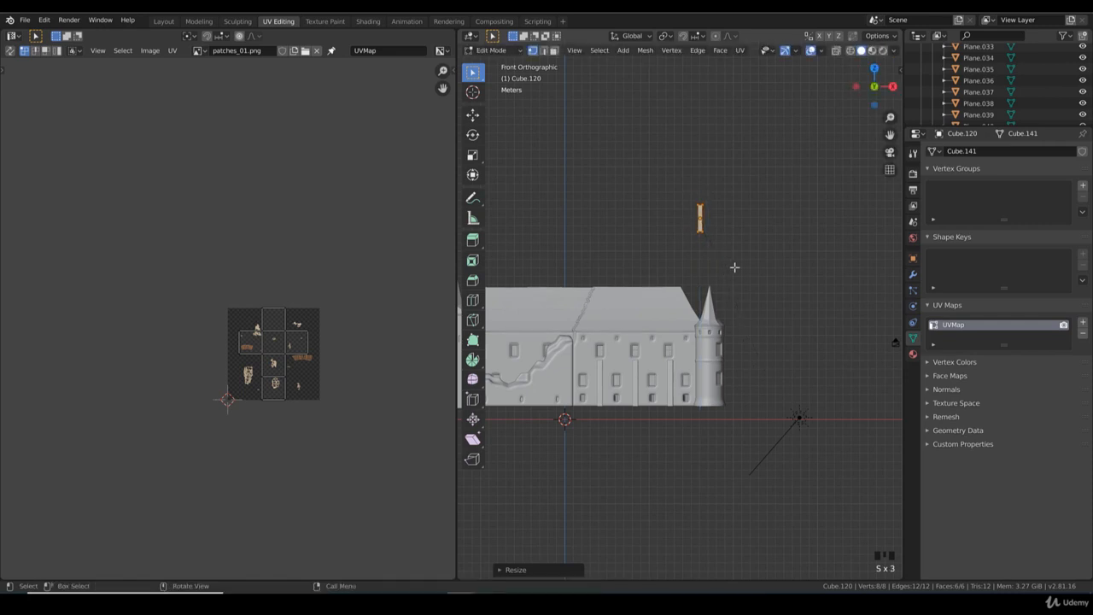
pyautogui.press('s')
pyautogui.press('z')
pyautogui.click(736, 239)
pyautogui.scroll(5, 712, 268)
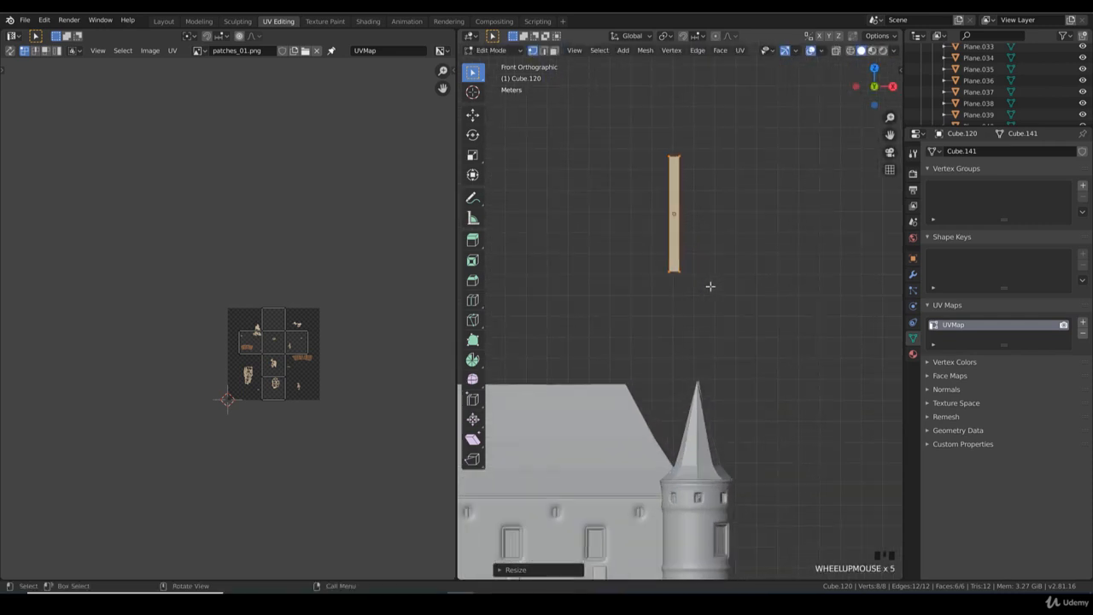
# - Stretch the vertical bar slightly along the Z axis, then scale the whole bar down a little
pyautogui.scroll(-5, 705, 255)
pyautogui.scroll(2, 705, 256)
pyautogui.press('s')
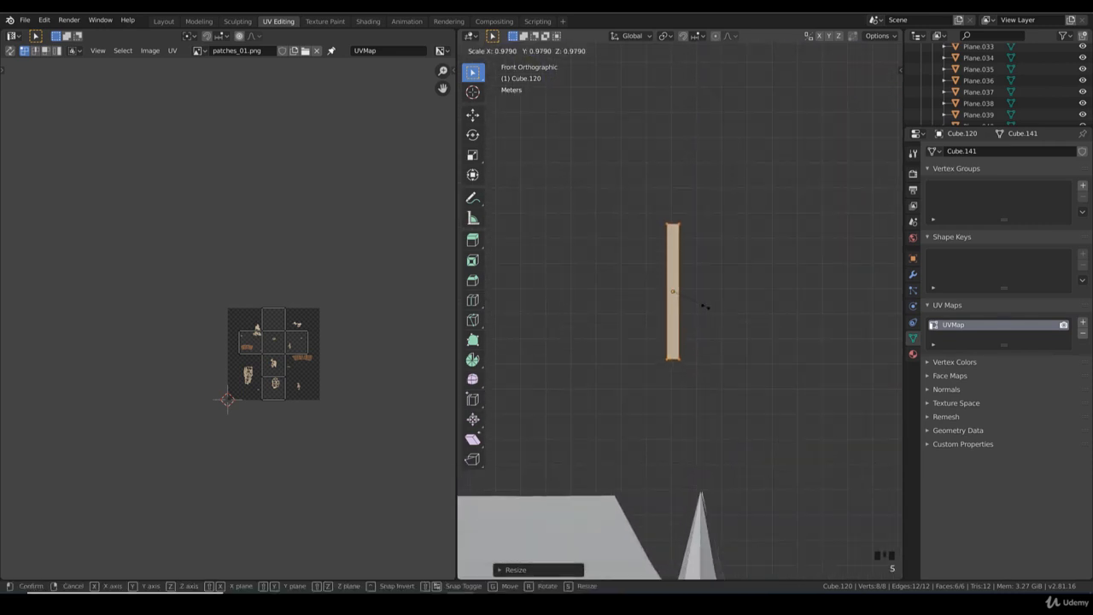
pyautogui.press('z')
pyautogui.click(705, 309)
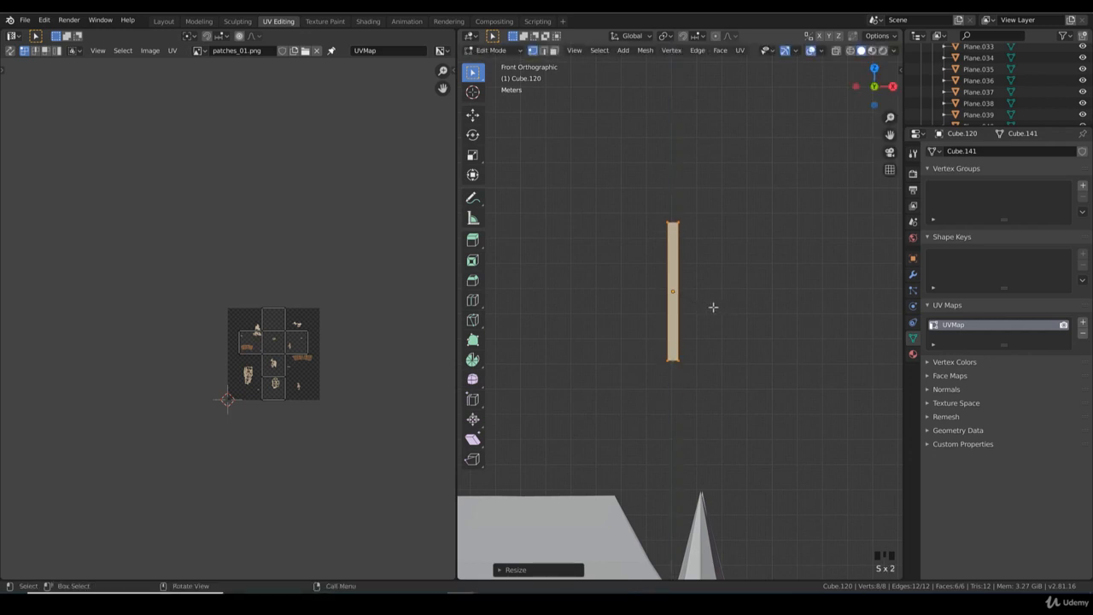
pyautogui.moveTo(713, 307); pyautogui.dragTo(826, 317, button='middle')
pyautogui.press('s')
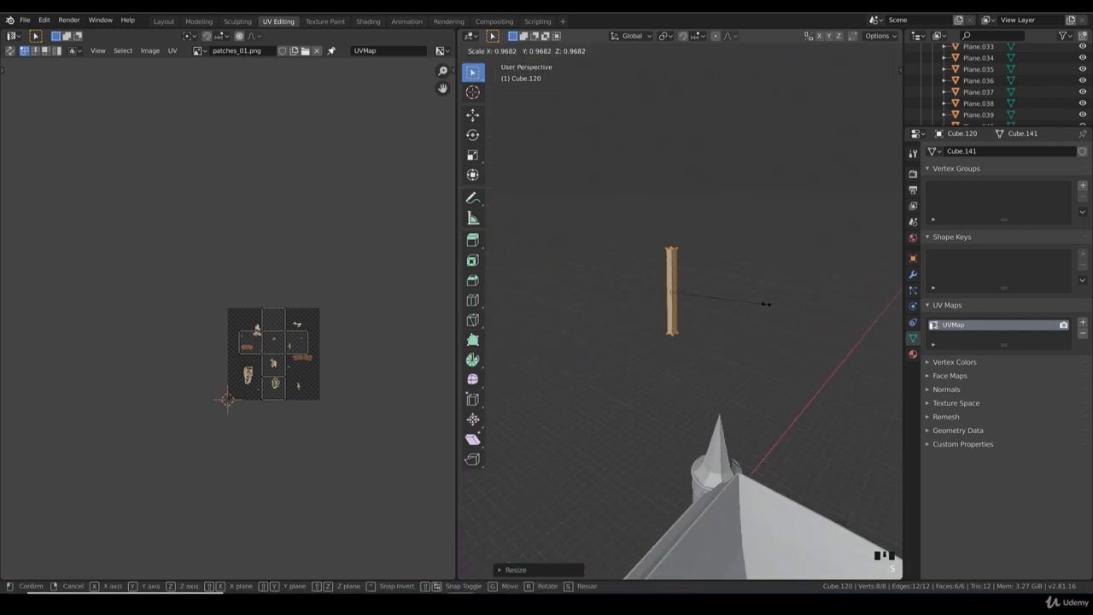
pyautogui.click(755, 303)
# - Unwrap the whole bar with Cube Projection from a front orthographic view
pyautogui.press('KP_1')
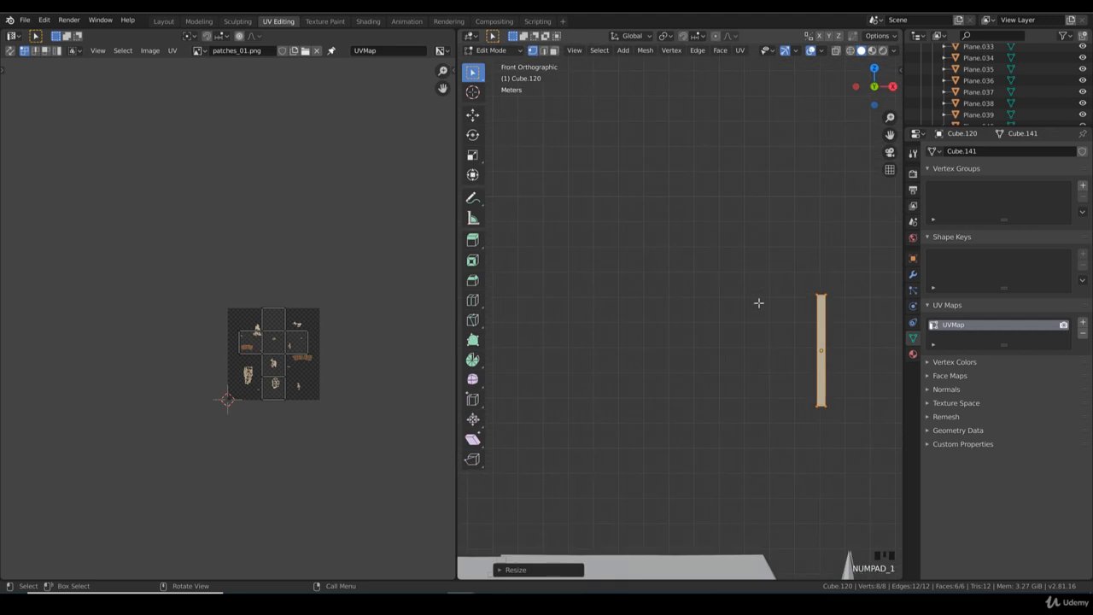
pyautogui.keyDown('shift'); pyautogui.moveTo(768, 314); pyautogui.dragTo(671, 327, button='middle'); pyautogui.keyUp('shift')
pyautogui.keyDown('shift'); pyautogui.moveTo(790, 353); pyautogui.dragTo(700, 310, button='middle'); pyautogui.keyUp('shift')
pyautogui.scroll(1, 700, 310)
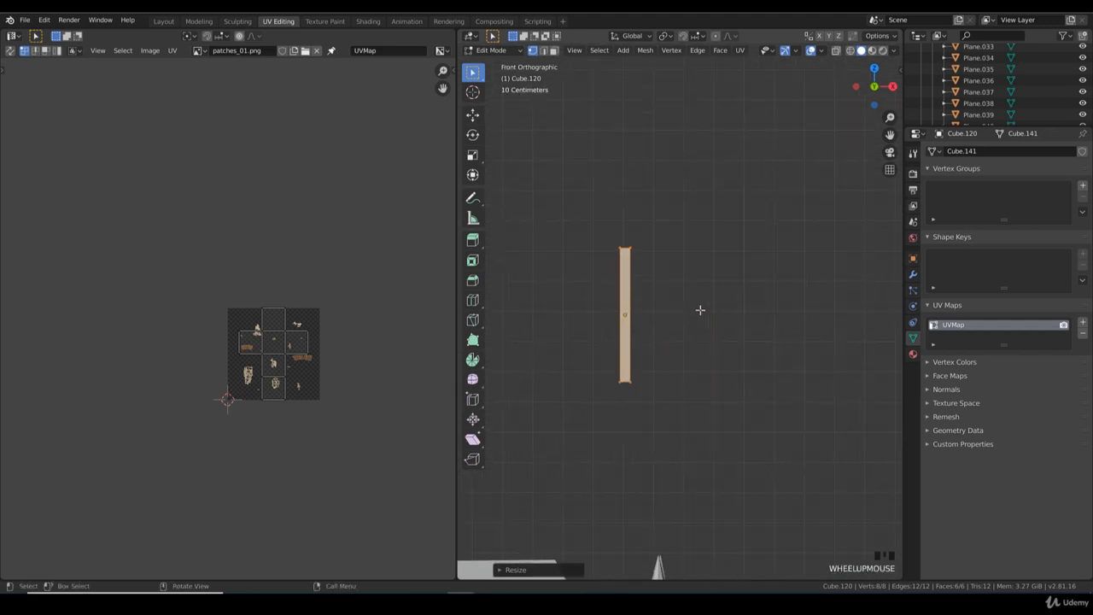
pyautogui.press('u')
pyautogui.click(694, 271)
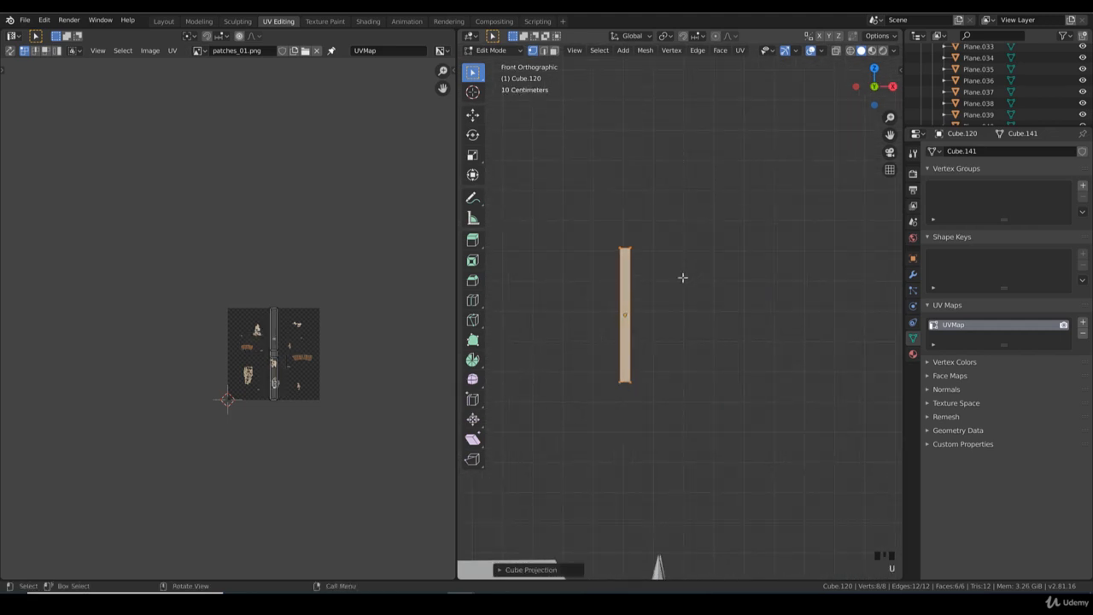
# - Create a new material for the bar and feed its Base Color from an Image Texture
pyautogui.click(913, 354)
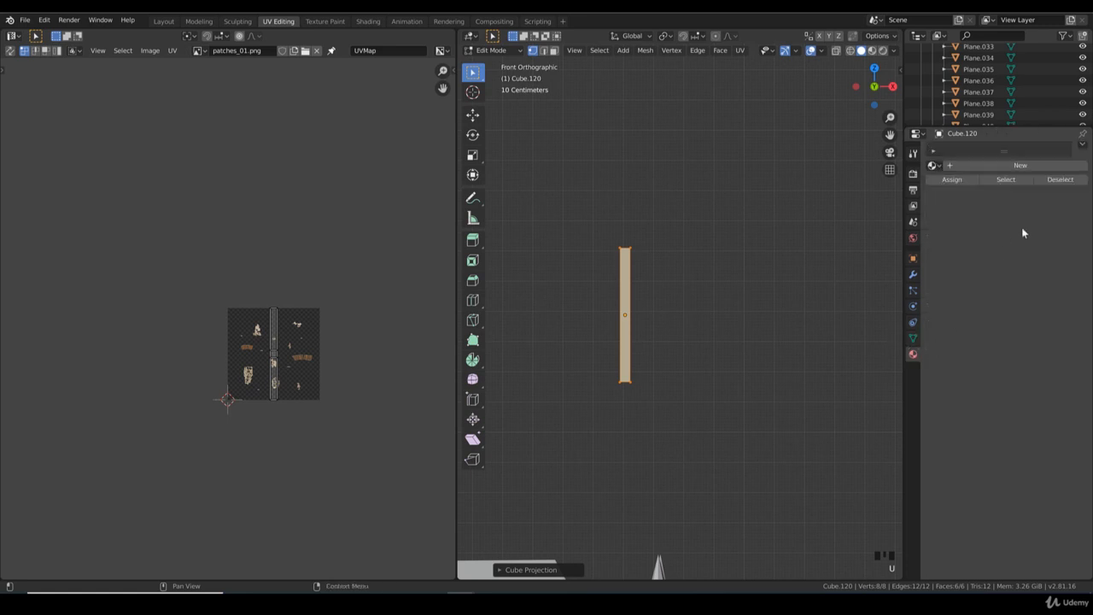
pyautogui.click(1034, 202)
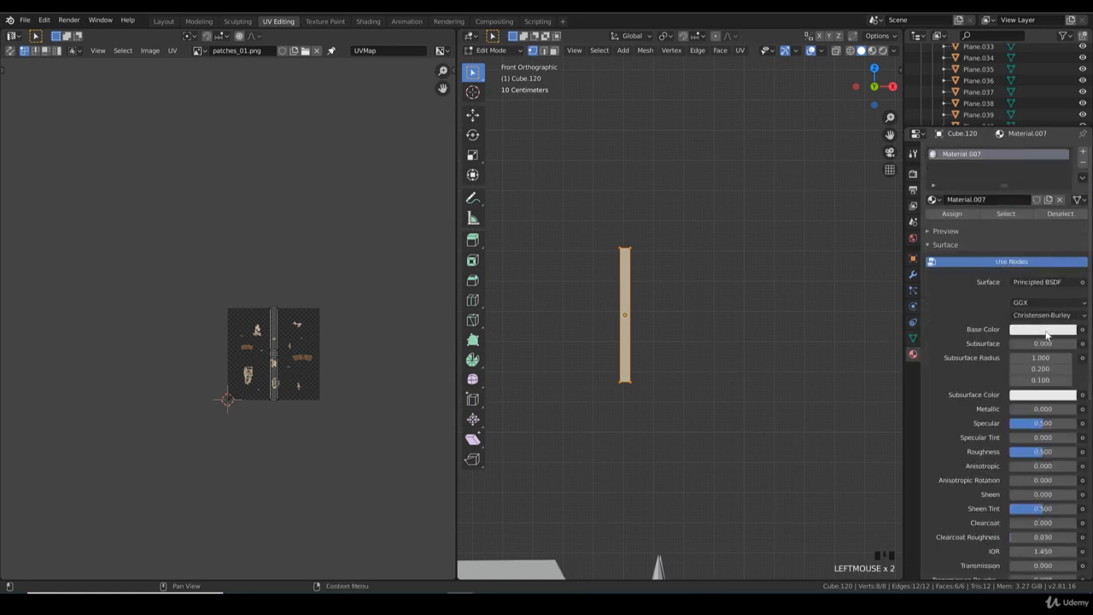
pyautogui.click(1082, 329)
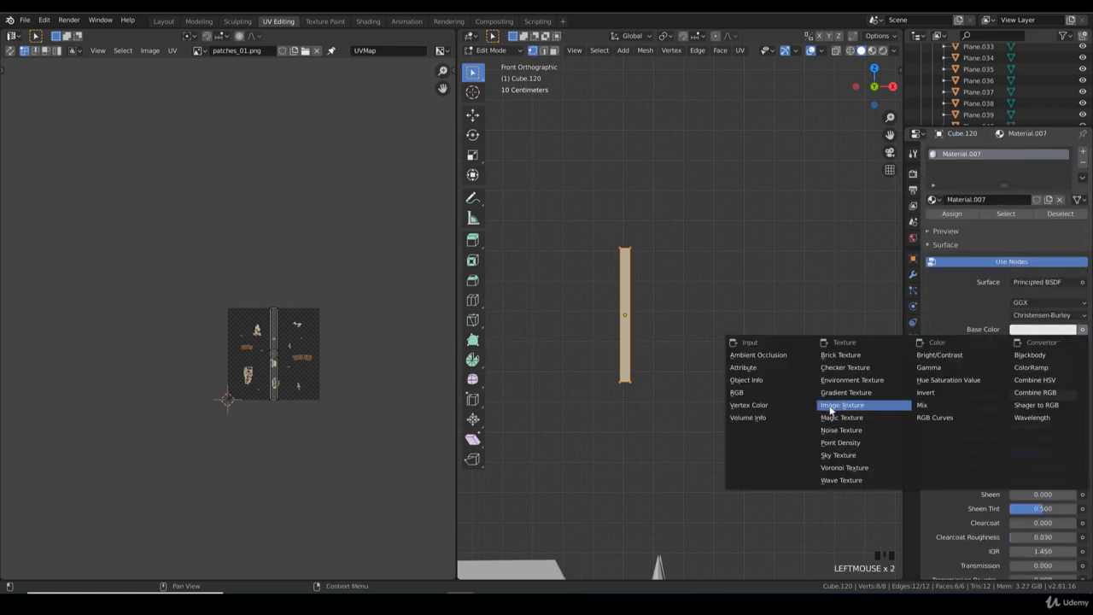
pyautogui.click(830, 405)
# - Browse the wood texture folders and load rough_wood_Diff_4k.png from rough_wood as the Base Color image
pyautogui.click(1076, 344)
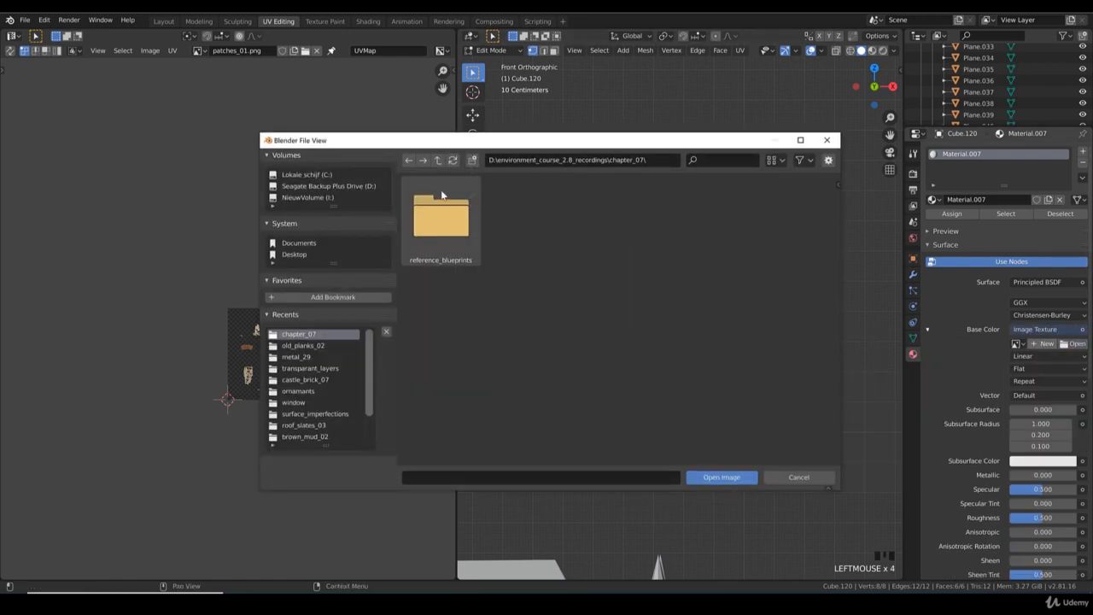
pyautogui.click(438, 160)
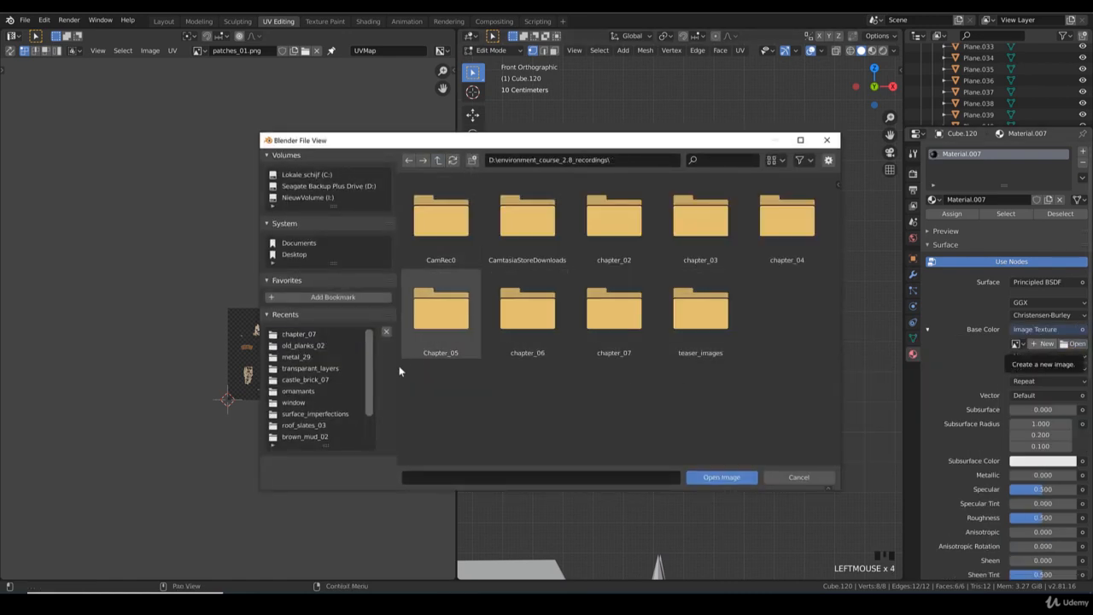
pyautogui.click(301, 346)
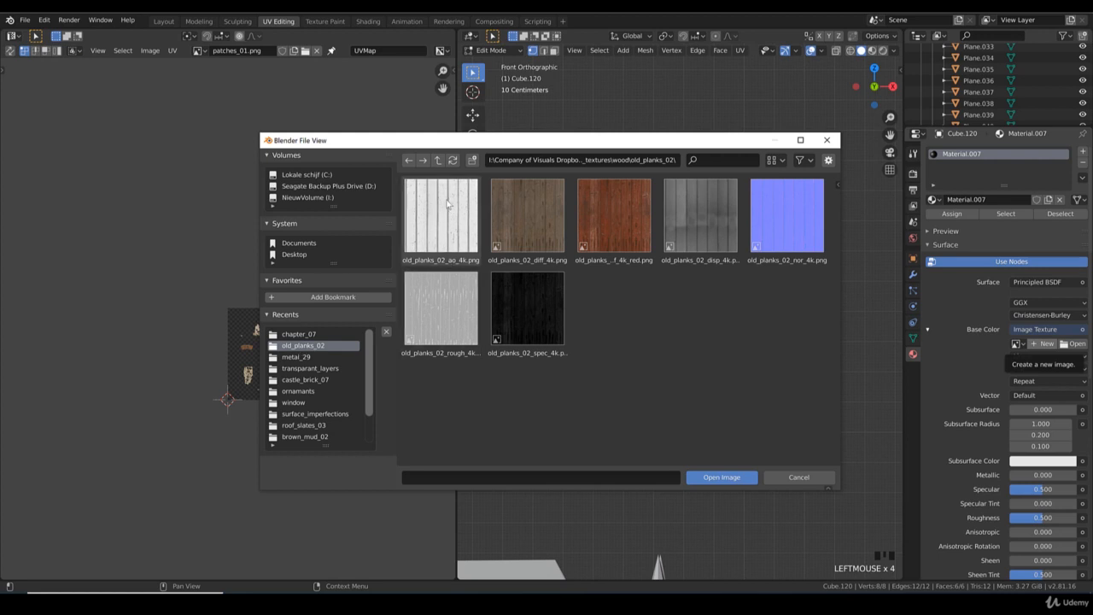
pyautogui.click(437, 160)
pyautogui.doubleClick(718, 331)
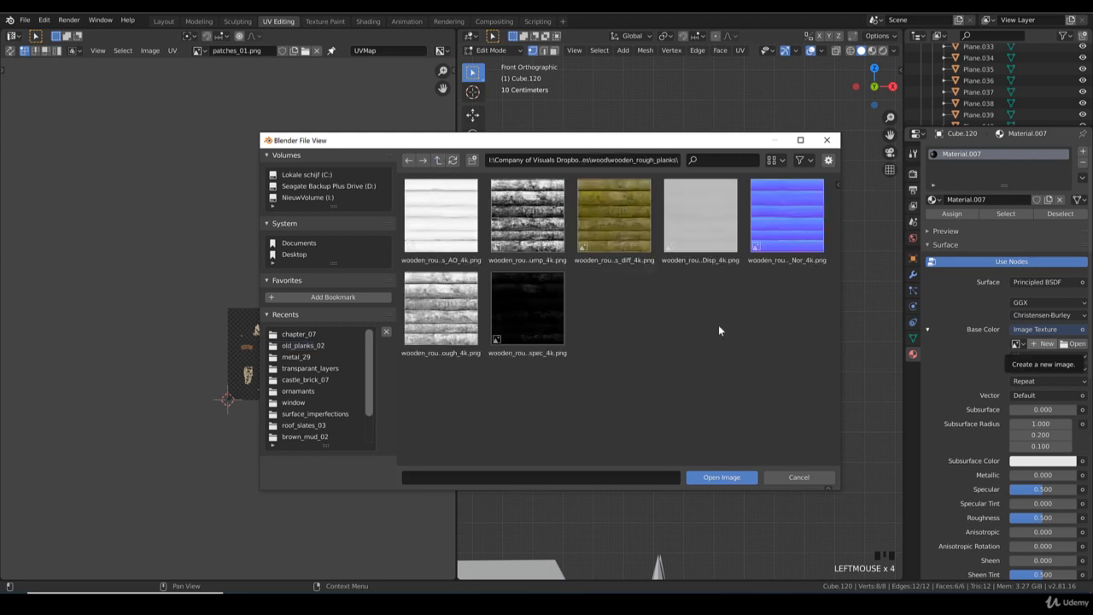
pyautogui.click(437, 160)
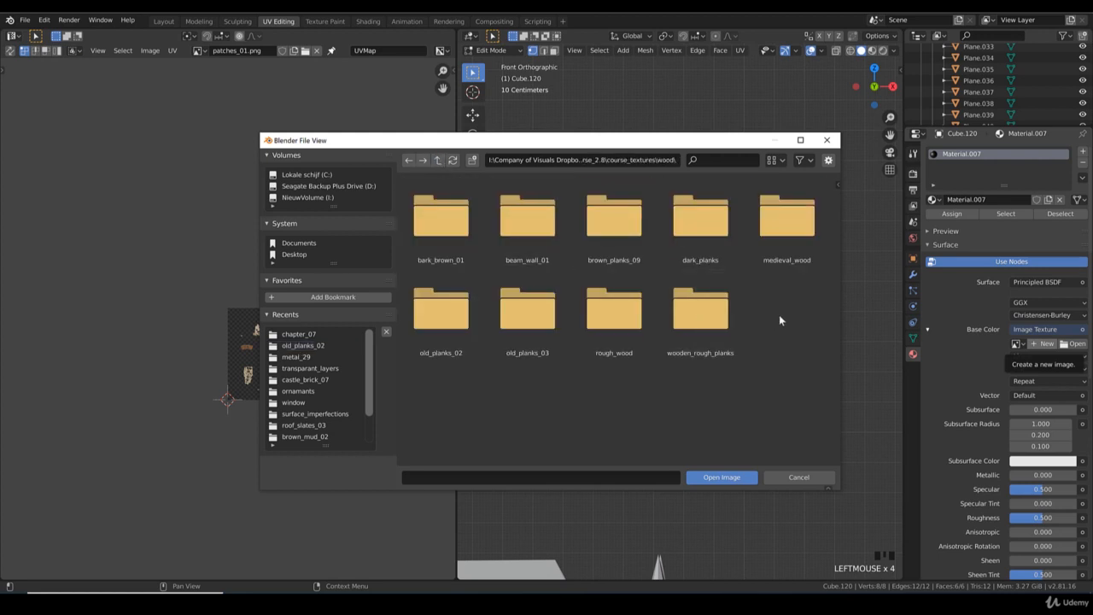
pyautogui.doubleClick(787, 221)
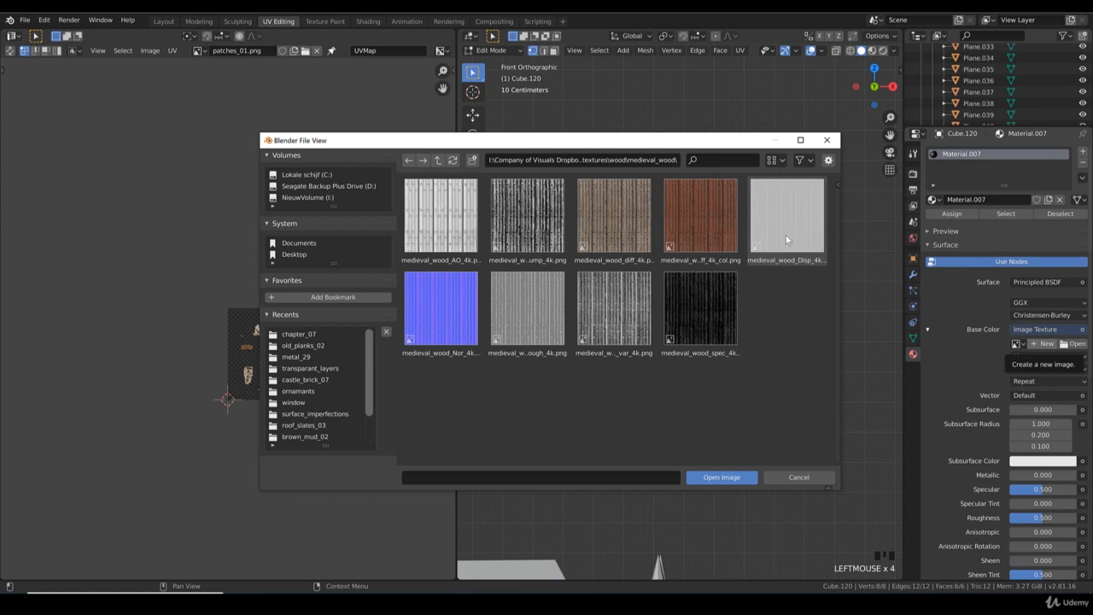
pyautogui.click(438, 160)
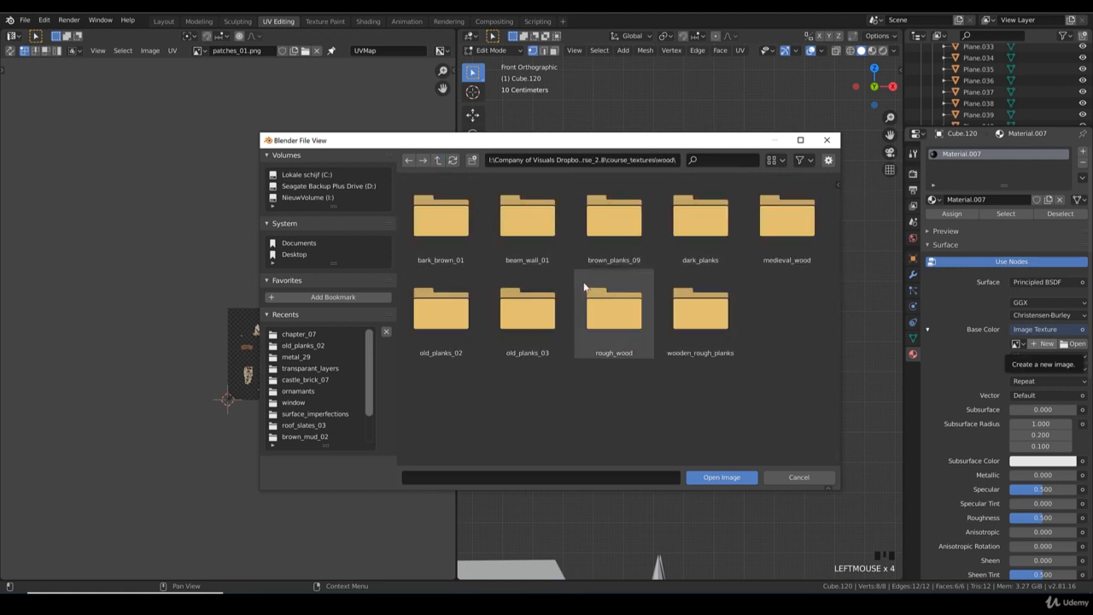
pyautogui.doubleClick(632, 321)
pyautogui.click(587, 219)
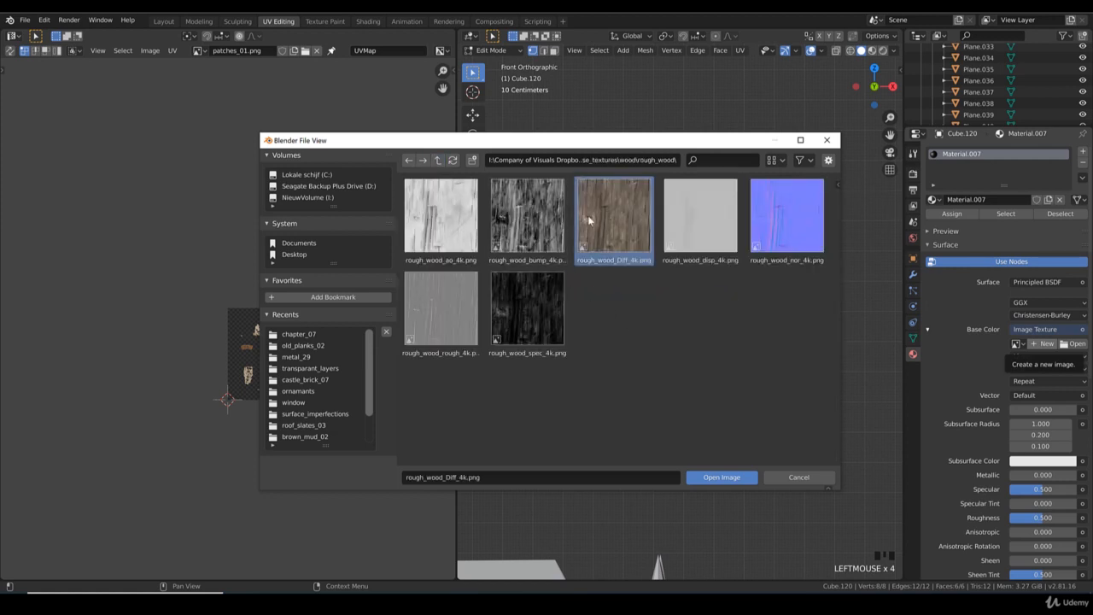
pyautogui.doubleClick(587, 215)
# - Select all of the bar's UVs, show the viewport in Rendered shading and enlarge the UVs uniformly
pyautogui.press('b')
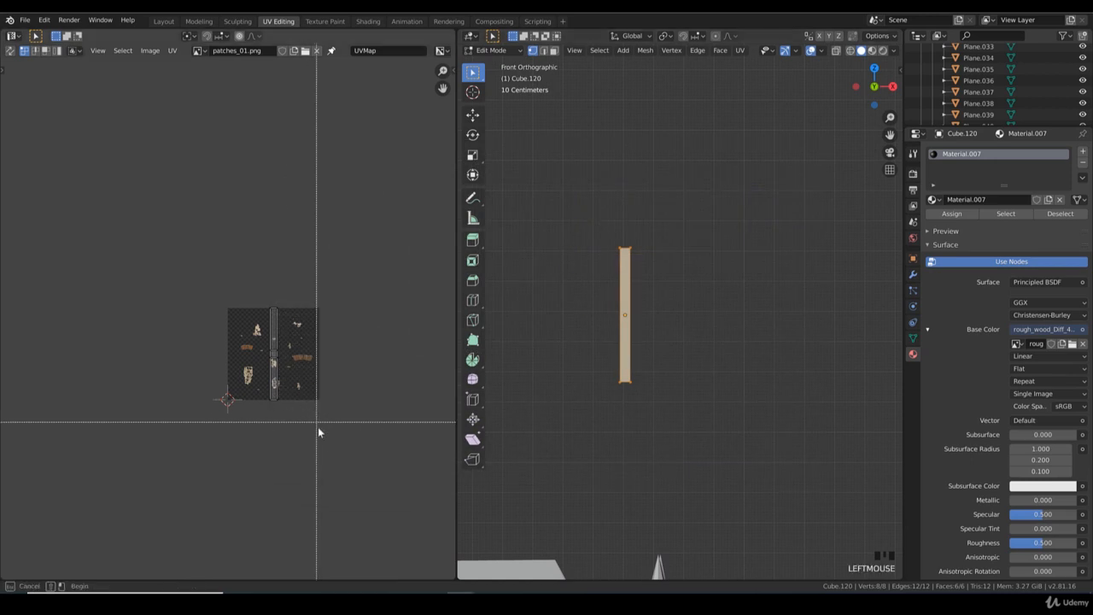
pyautogui.moveTo(317, 432); pyautogui.dragTo(261, 290)
pyautogui.press('z')
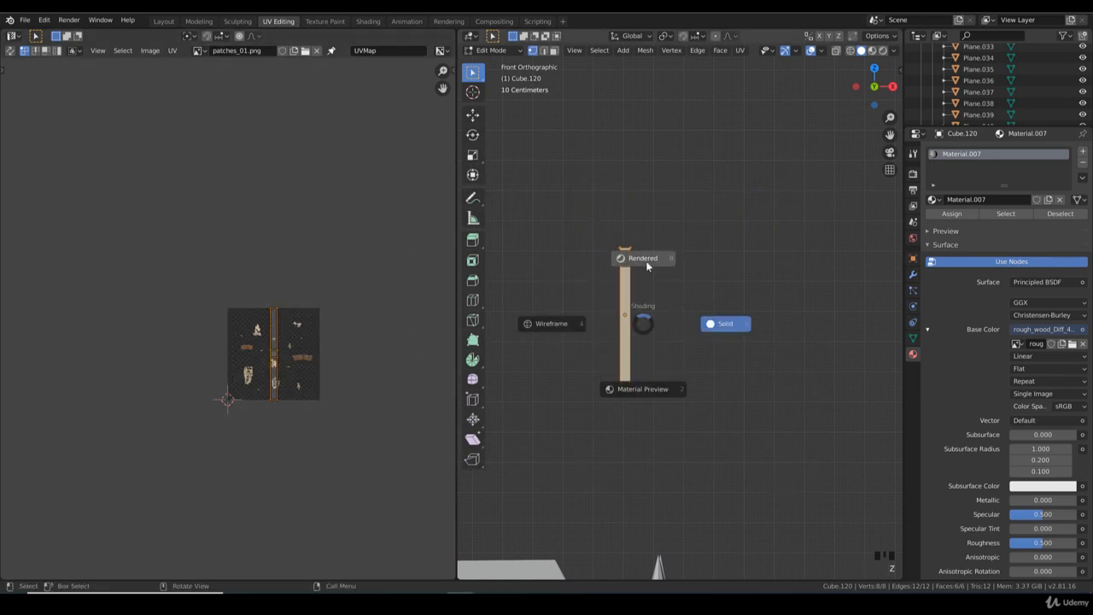
pyautogui.click(627, 358)
pyautogui.scroll(3, 601, 363)
pyautogui.press('s')
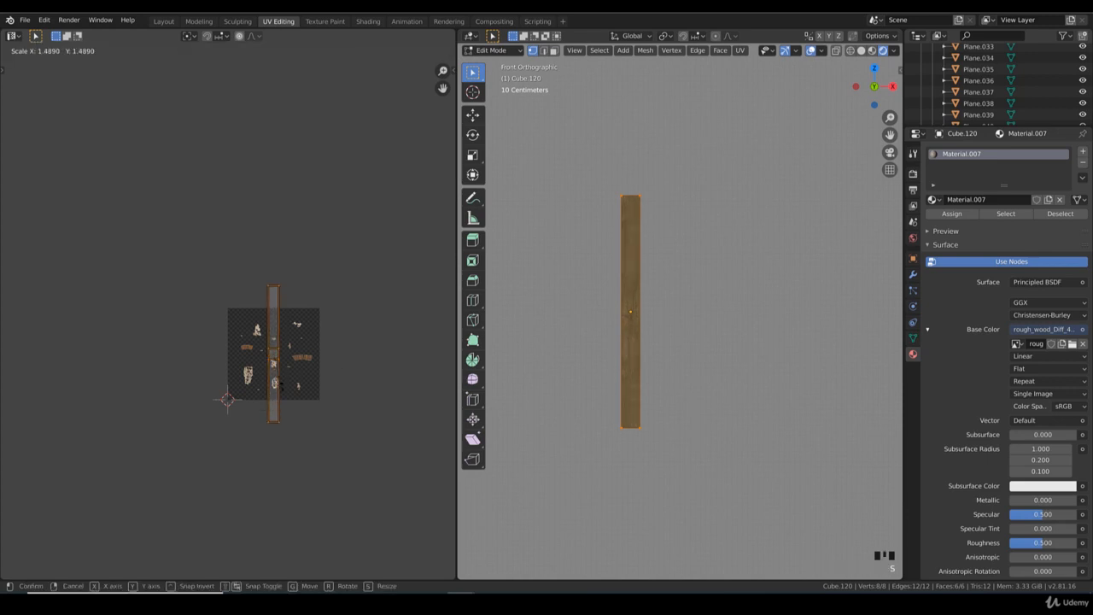
pyautogui.click(307, 407)
# - Check the wood texture on the bar in Object Mode, then bevel all its edges slightly in Edit Mode
pyautogui.press('Tab')
pyautogui.moveTo(512, 380); pyautogui.dragTo(561, 393, button='middle')
pyautogui.press('ctrl+KP_Decimal')
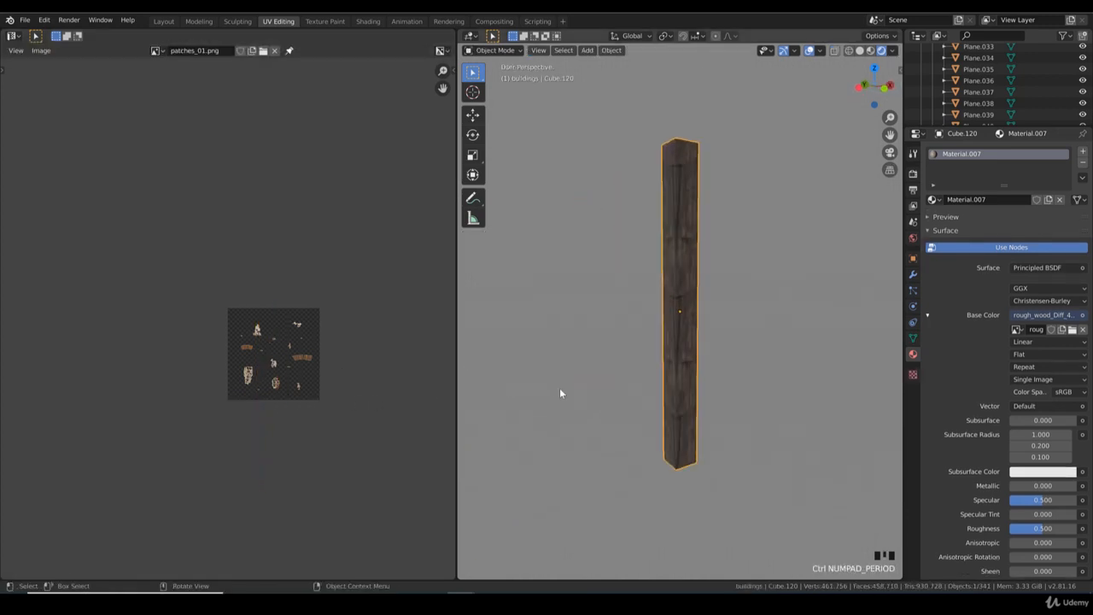
pyautogui.scroll(-4, 690, 343)
pyautogui.moveTo(639, 314); pyautogui.dragTo(553, 322, button='middle')
pyautogui.scroll(3, 715, 317)
pyautogui.press('Tab')
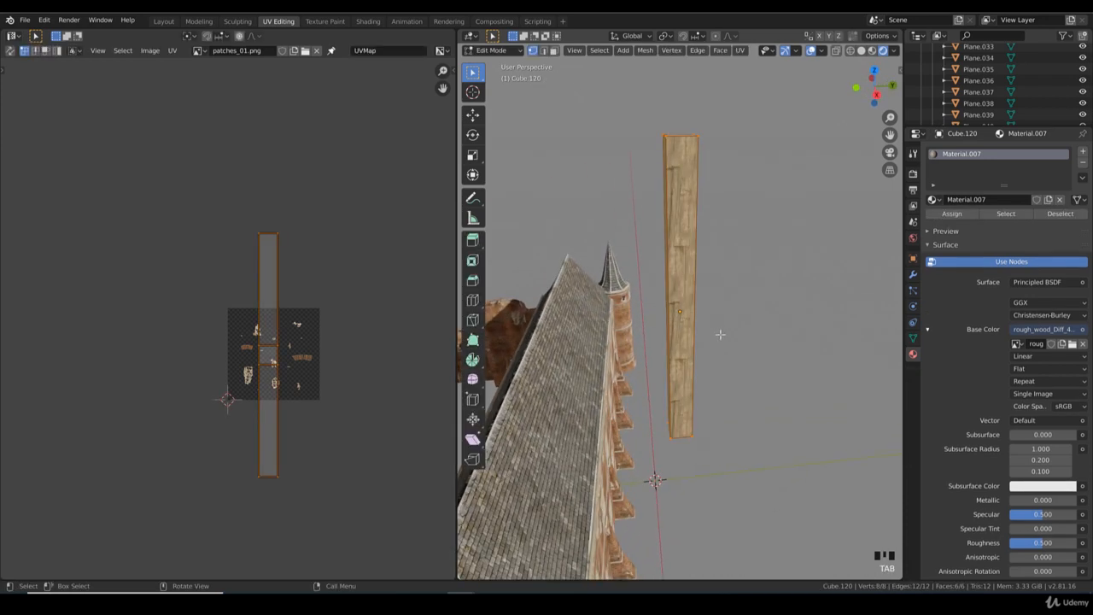
pyautogui.moveTo(715, 316); pyautogui.dragTo(748, 324, button='middle')
pyautogui.hotkey('ctrl', 'b')
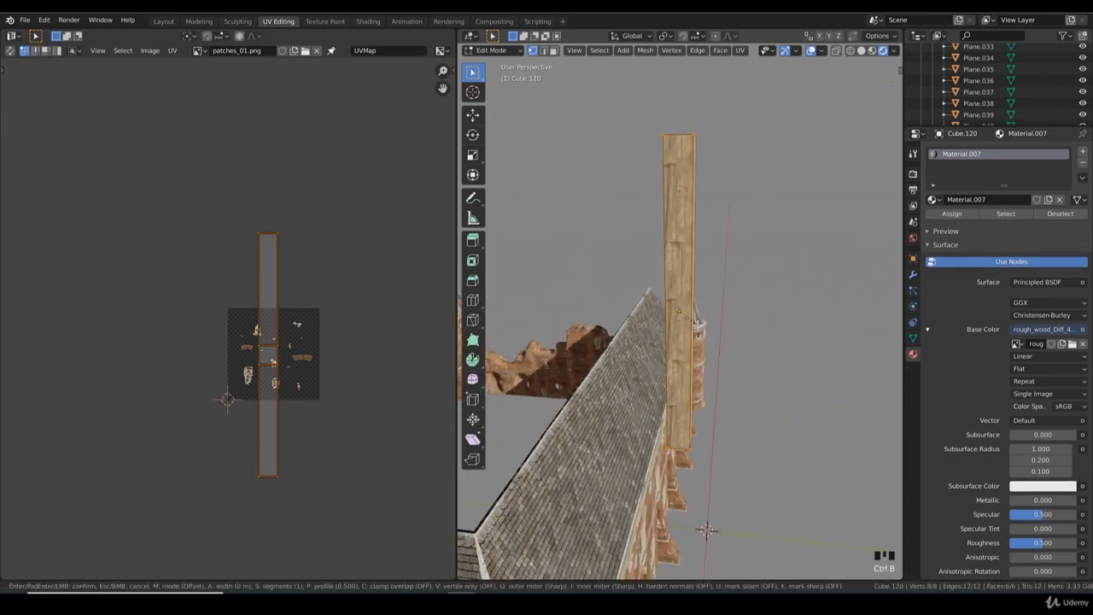
pyautogui.click(700, 331)
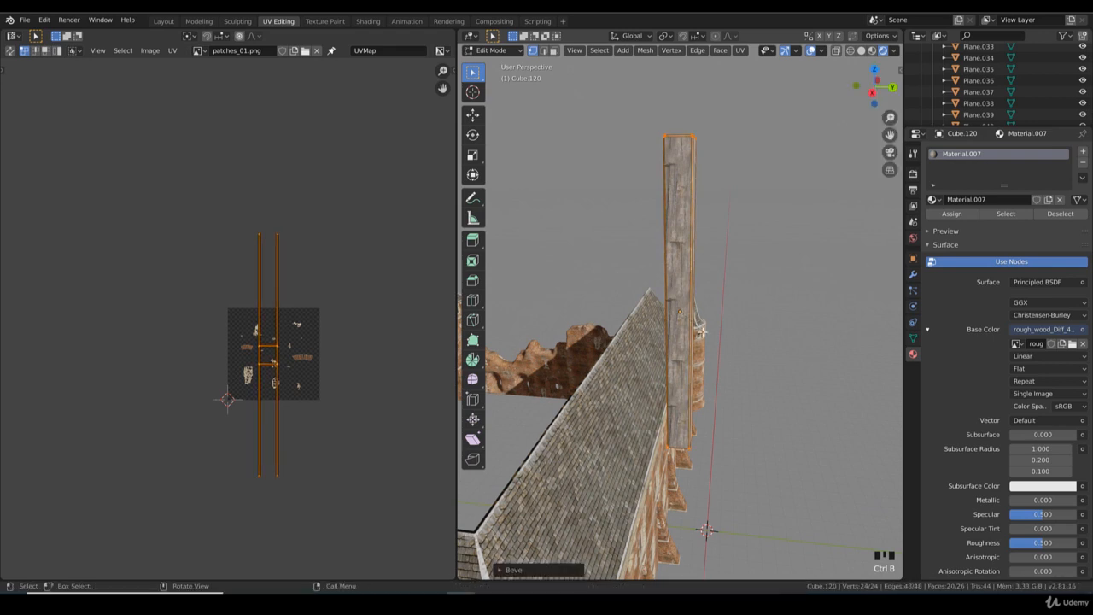
# - Add six evenly spaced horizontal loop cuts along the bar and return to Object Mode
pyautogui.hotkey('ctrl', 'r')
pyautogui.click(695, 341)
pyautogui.scroll(-5, 694, 345)
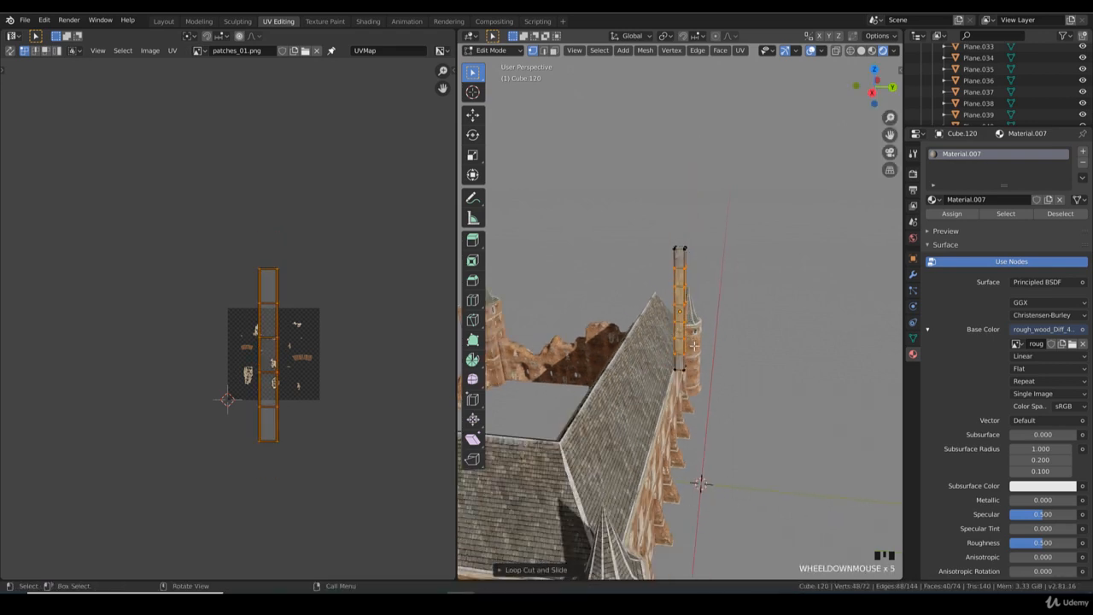
pyautogui.press('Tab')
pyautogui.moveTo(694, 345); pyautogui.dragTo(721, 349, button='middle')
pyautogui.scroll(1, 720, 349)
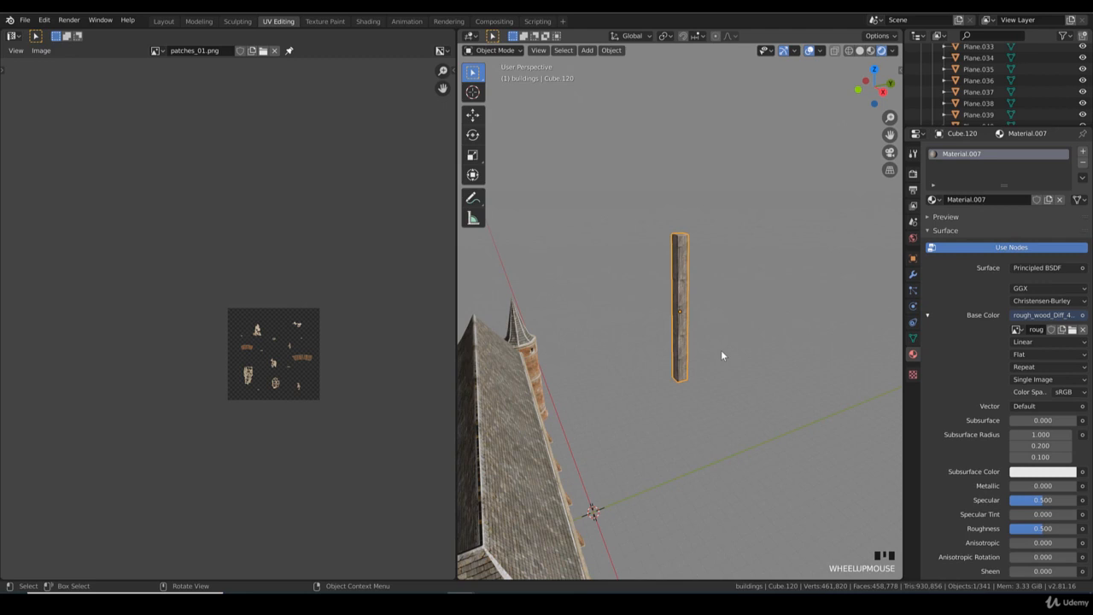
# - In the Shading workspace, duplicate the bar's diffuse image node and load the rough_wood_rough_4k texture into the copy
pyautogui.click(362, 23)
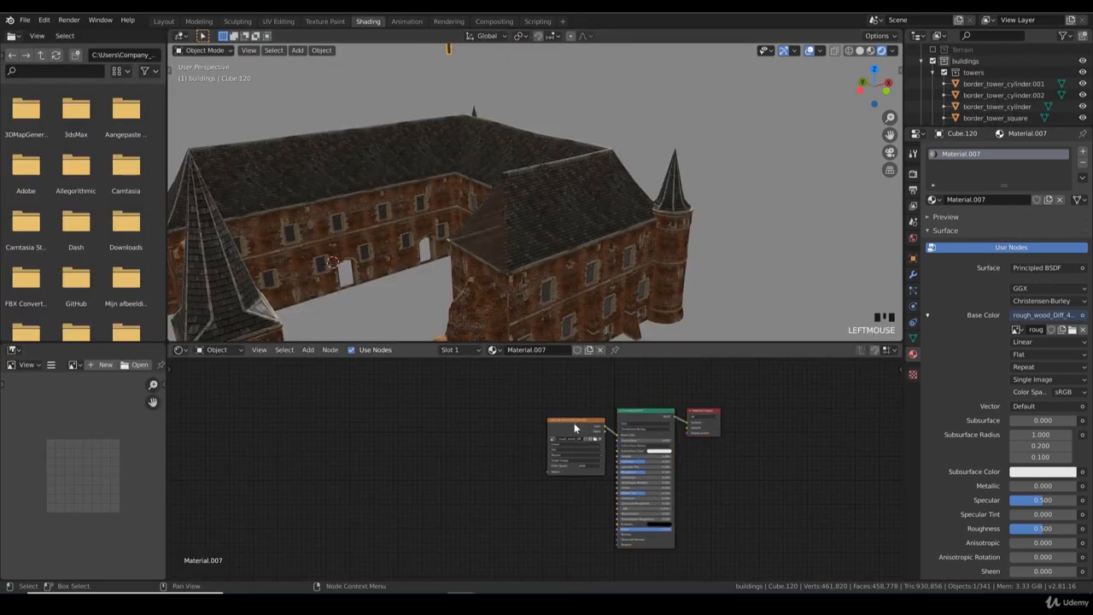
pyautogui.moveTo(574, 427); pyautogui.dragTo(534, 386)
pyautogui.hotkey('shift', 'd')
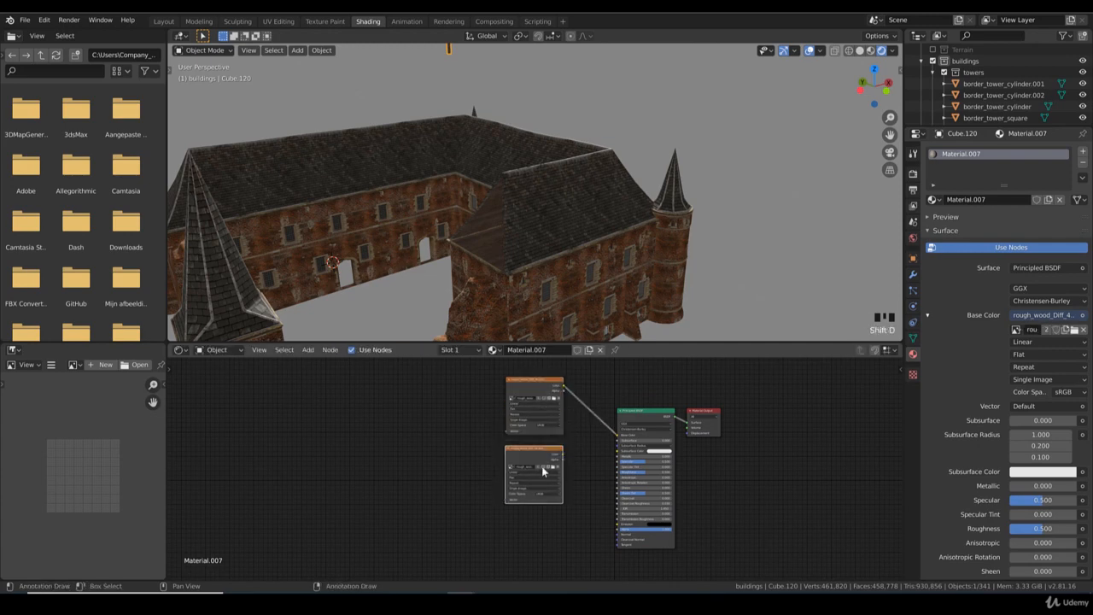
pyautogui.click(553, 467)
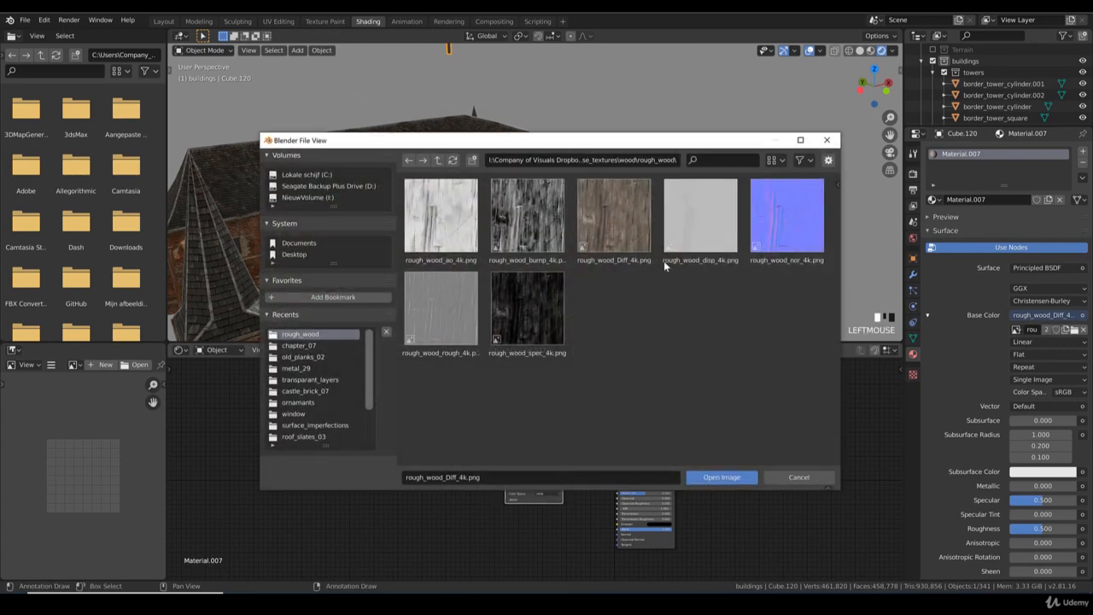
pyautogui.doubleClick(431, 312)
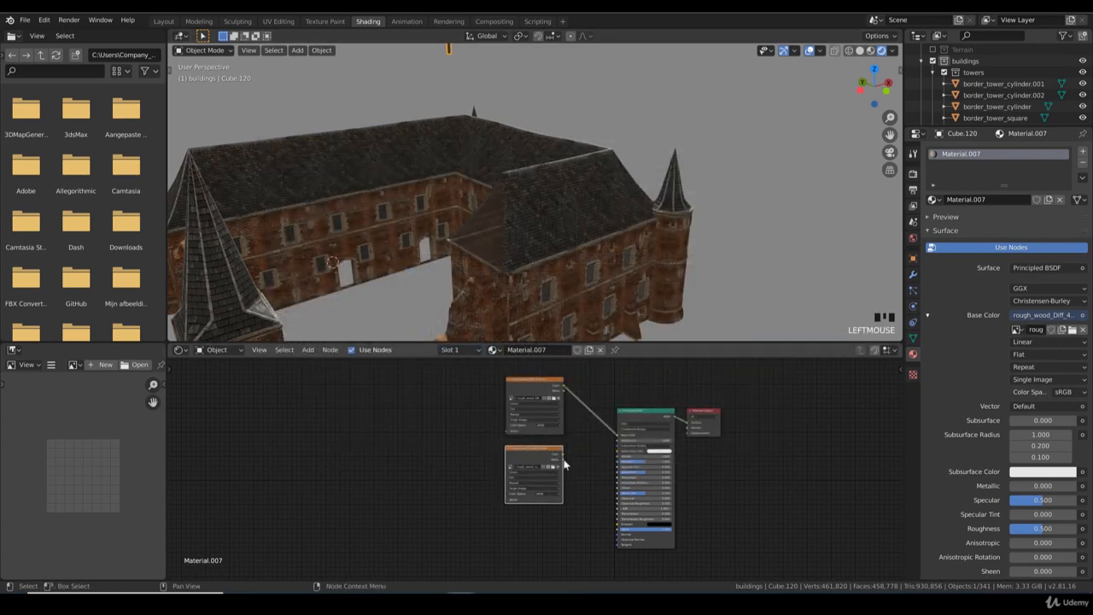
# - Set the roughness image's color space to Non-Color and connect its Color output to the shader's Roughness input
pyautogui.click(541, 494)
pyautogui.click(551, 514)
pyautogui.moveTo(562, 455); pyautogui.dragTo(618, 472)
pyautogui.click(581, 501)
pyautogui.moveTo(581, 501); pyautogui.dragTo(532, 449, button='middle')
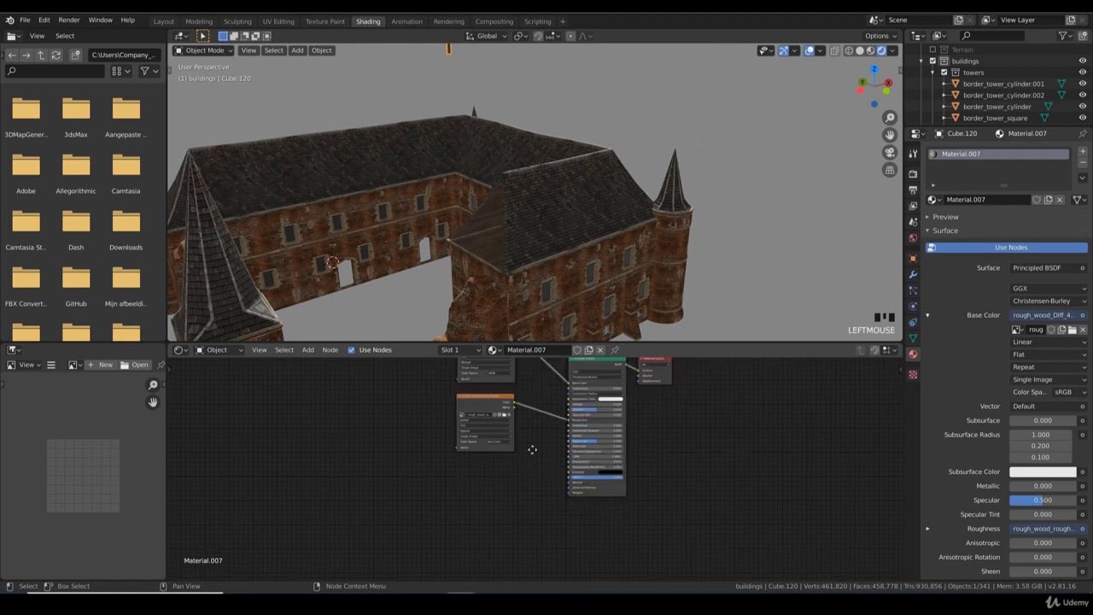
# - Duplicate the roughness image node and connect the copy through a new Normal Map node to the shader's Normal input
pyautogui.click(499, 429)
pyautogui.hotkey('shift', 'd')
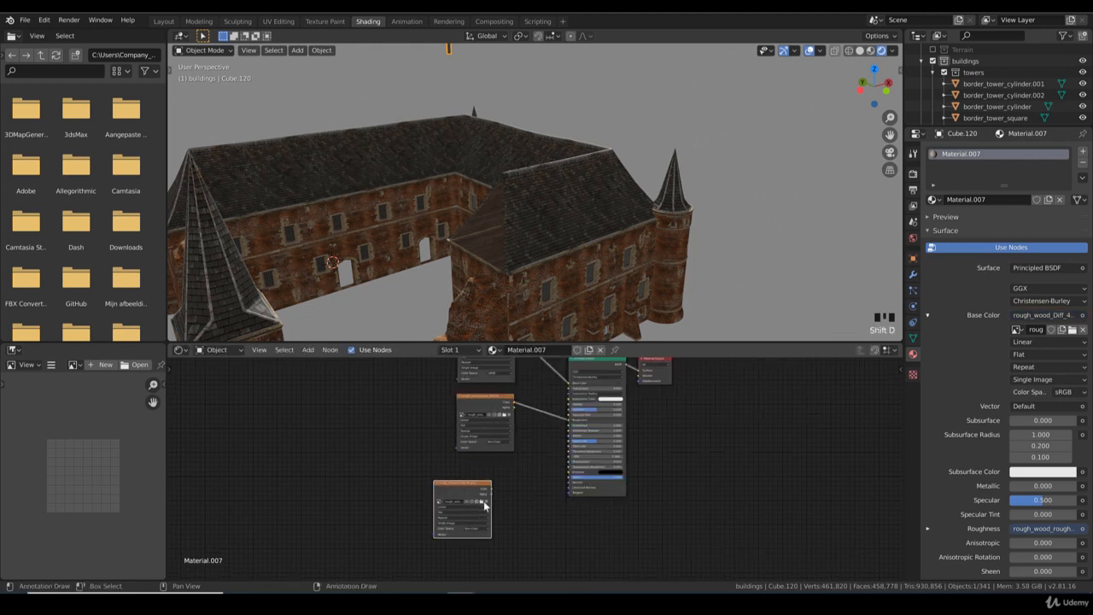
pyautogui.click(310, 350)
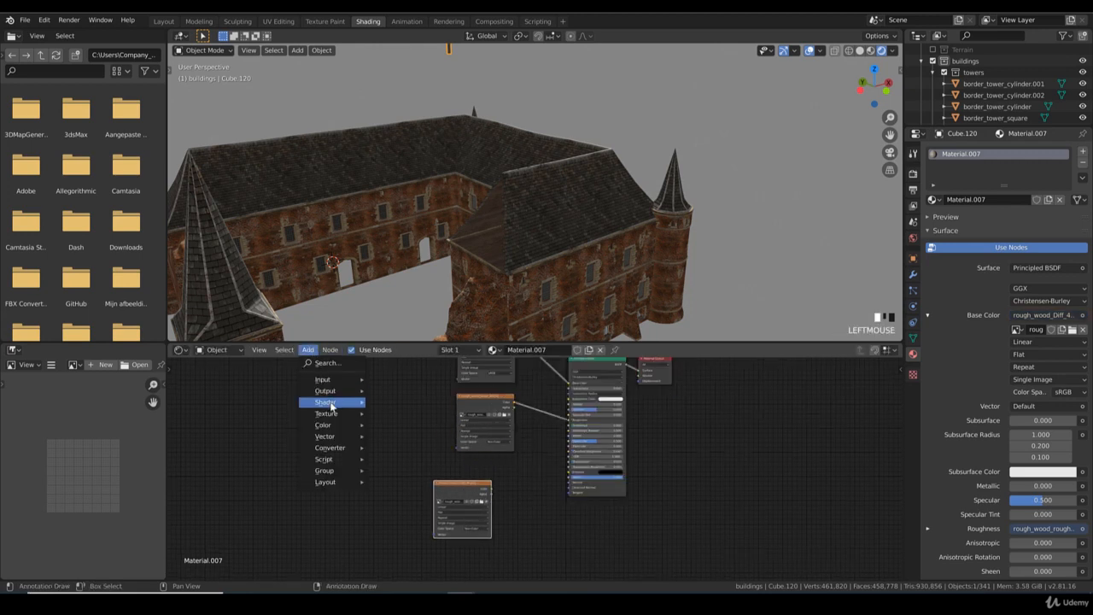
pyautogui.moveTo(328, 437)
pyautogui.click(403, 485)
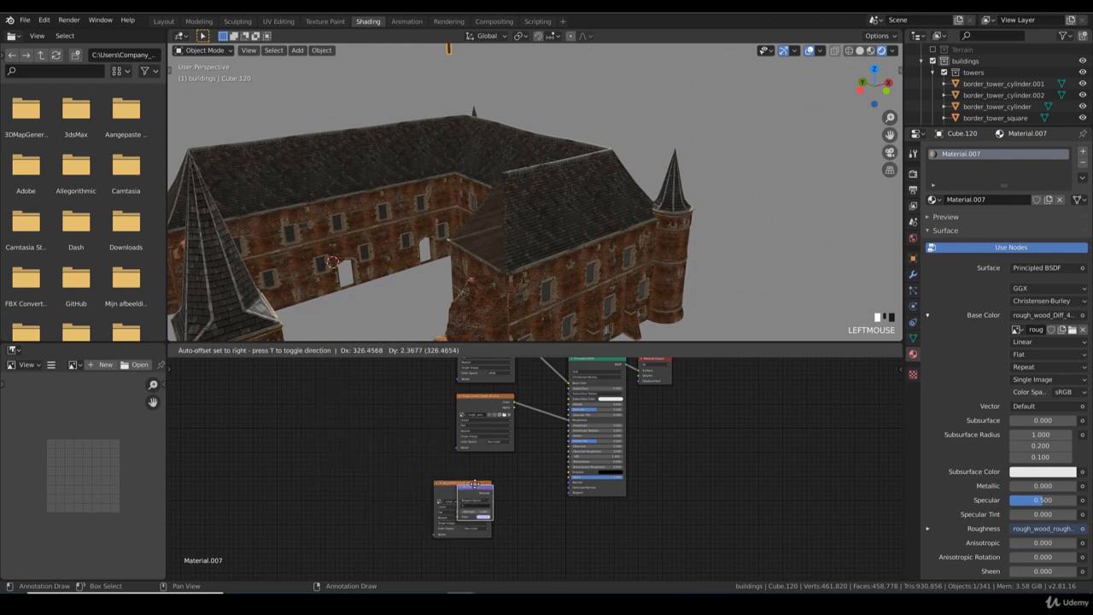
pyautogui.moveTo(491, 493); pyautogui.dragTo(569, 483)
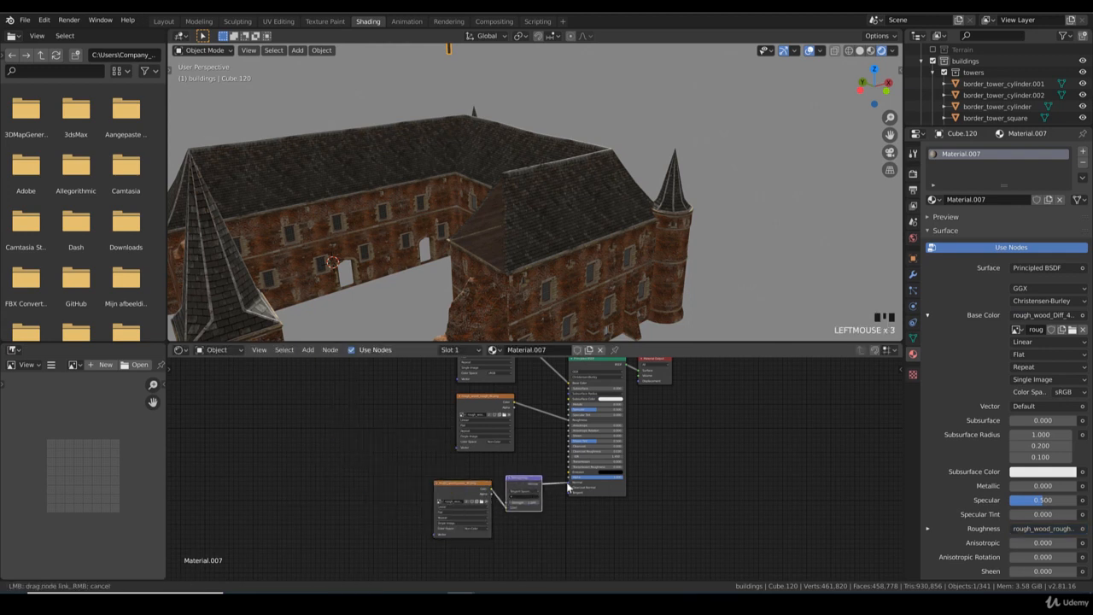
# - Load the rough wood normal texture into the copied image node and set its color space to Non-Color
pyautogui.click(482, 502)
pyautogui.doubleClick(800, 209)
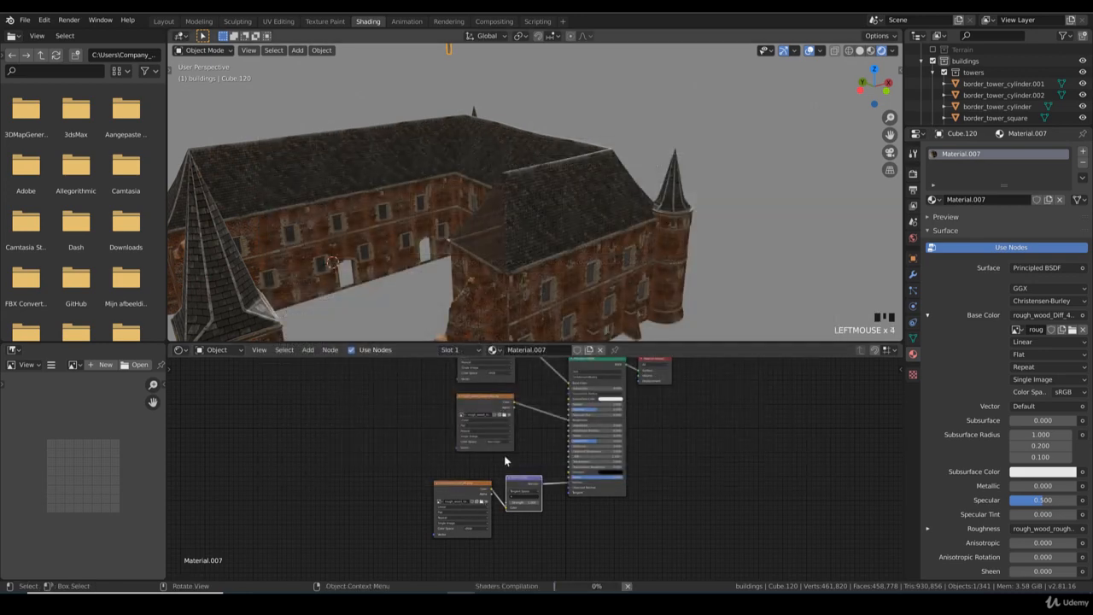
pyautogui.click(472, 529)
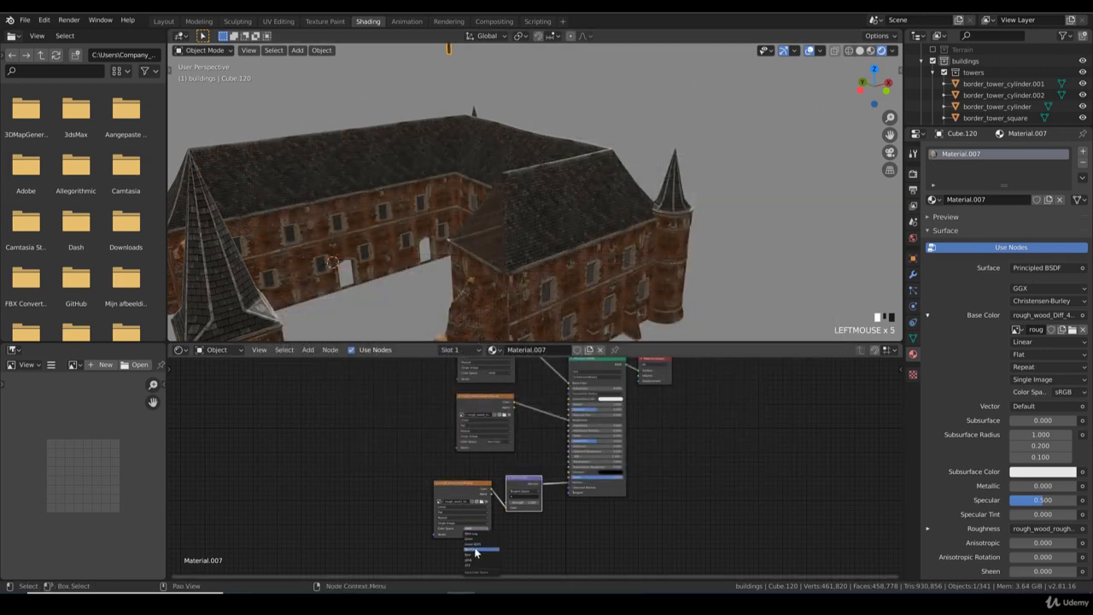
# - In top view, move the beam to where the broken front wall meets the open end of the roof
pyautogui.scroll(-3, 513, 284)
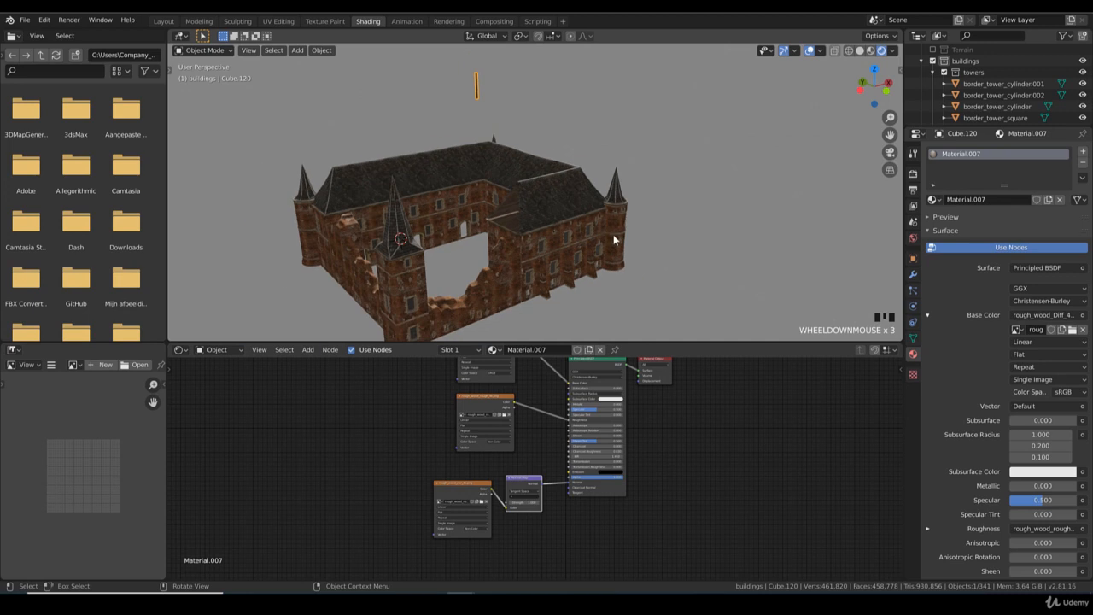
pyautogui.press('KP_7')
pyautogui.scroll(-3, 526, 239)
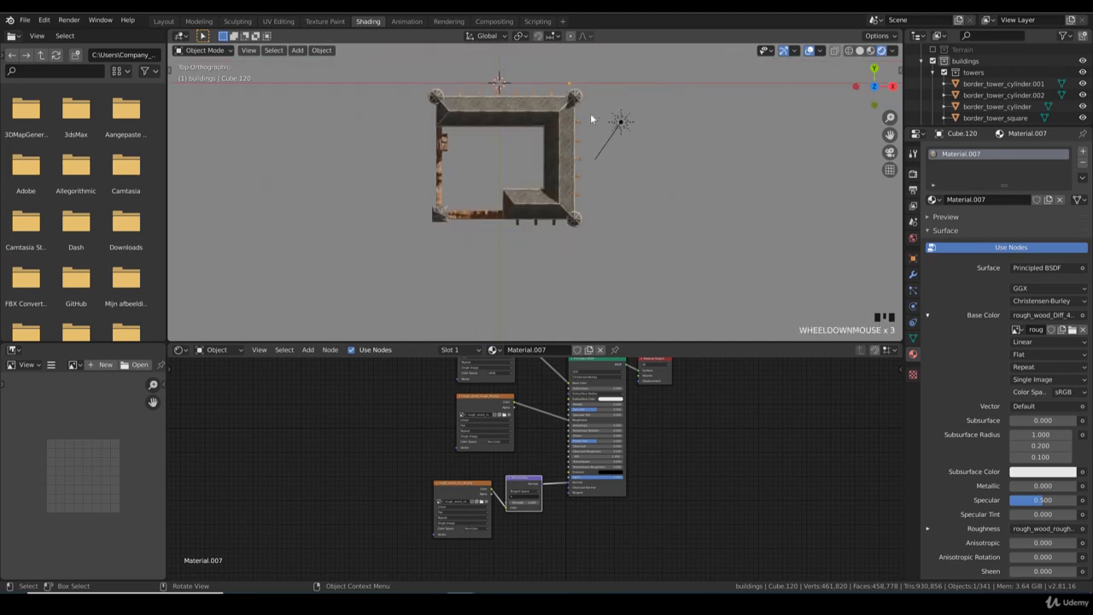
pyautogui.press('g')
pyautogui.click(526, 237)
pyautogui.keyDown('shift'); pyautogui.moveTo(515, 236); pyautogui.dragTo(583, 243, button='middle'); pyautogui.keyUp('shift')
pyautogui.scroll(3, 584, 241)
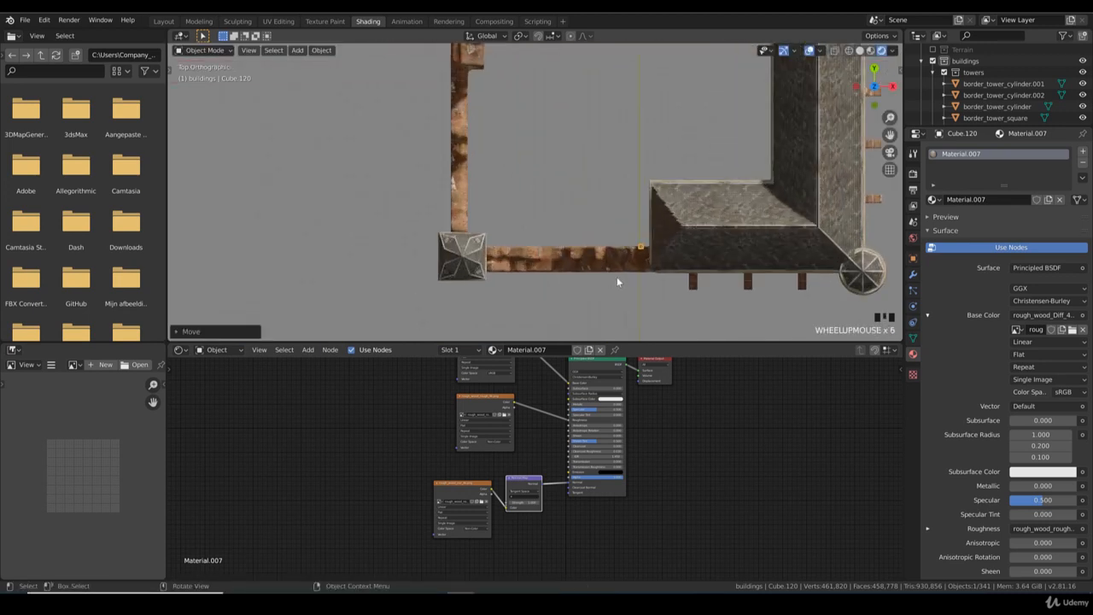
pyautogui.keyDown('shift'); pyautogui.moveTo(617, 277); pyautogui.dragTo(591, 270, button='middle'); pyautogui.keyUp('shift')
# - In front view, move the beam down to ground level, outside the castle beside the square tower
pyautogui.press('KP_1')
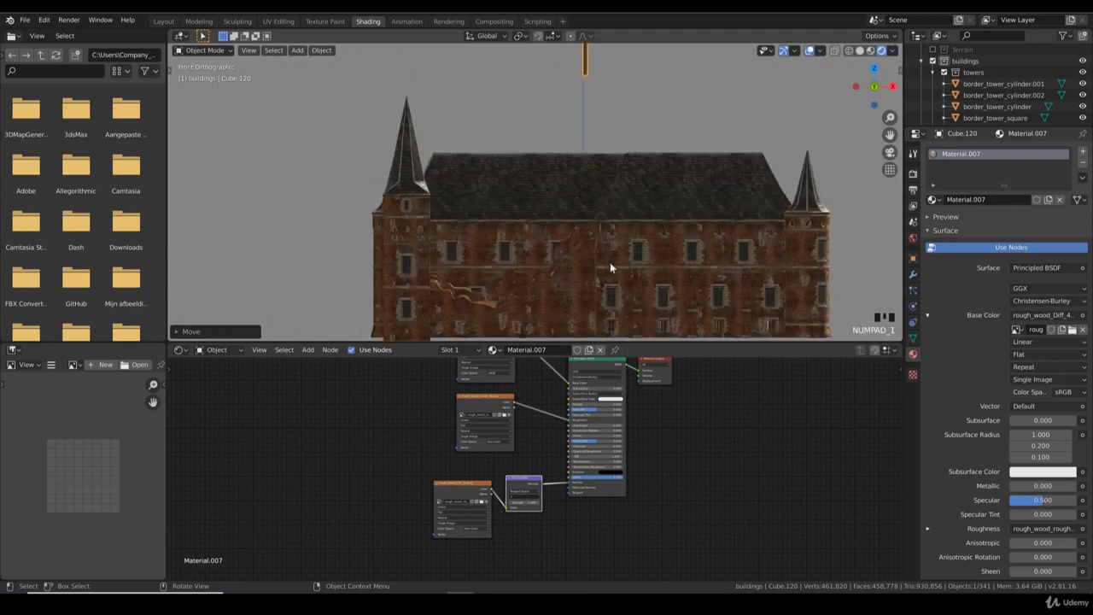
pyautogui.scroll(-4, 600, 176)
pyautogui.press('g')
pyautogui.click(437, 271)
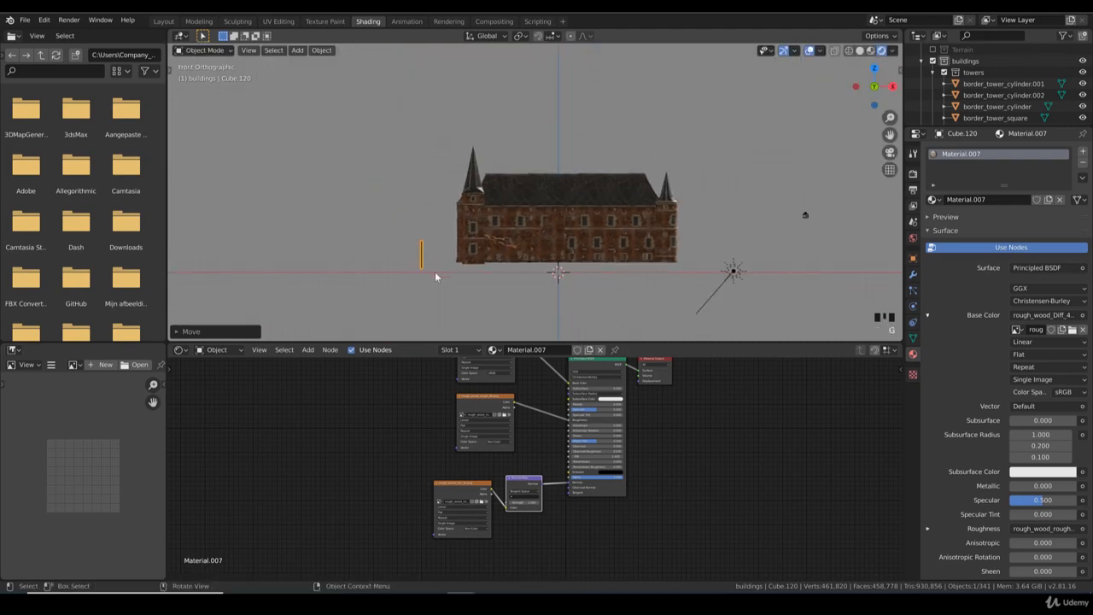
# - Duplicate the beam and position the copy in front of the roof near its broken open end
pyautogui.hotkey('shift', 'd')
pyautogui.click(572, 208)
pyautogui.keyDown('shift'); pyautogui.moveTo(571, 208); pyautogui.dragTo(568, 248, button='middle'); pyautogui.keyUp('shift')
pyautogui.scroll(4, 568, 249)
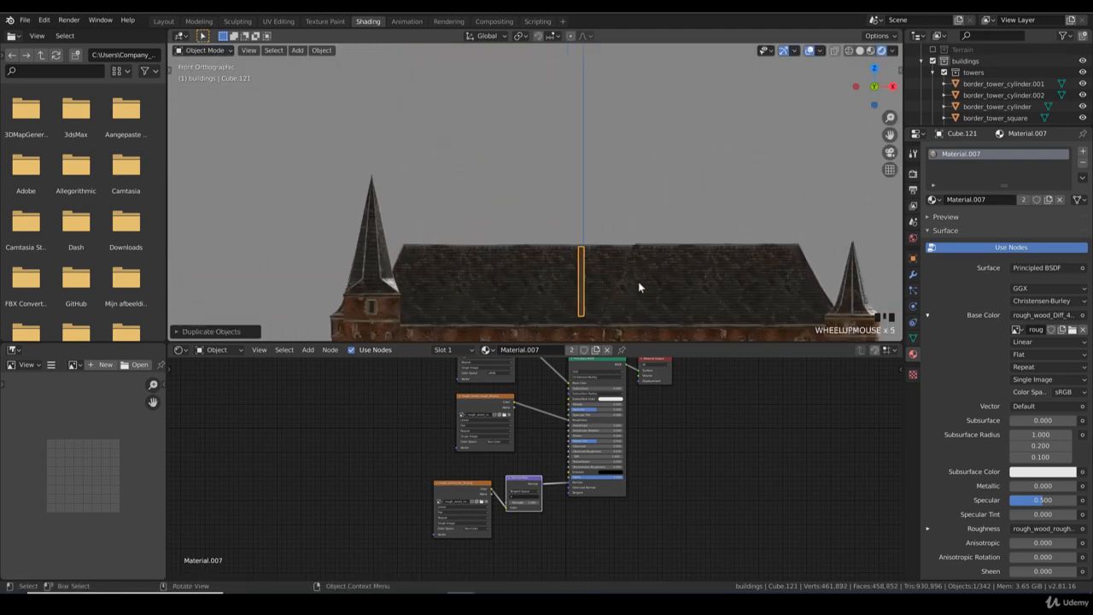
pyautogui.scroll(2, 608, 232)
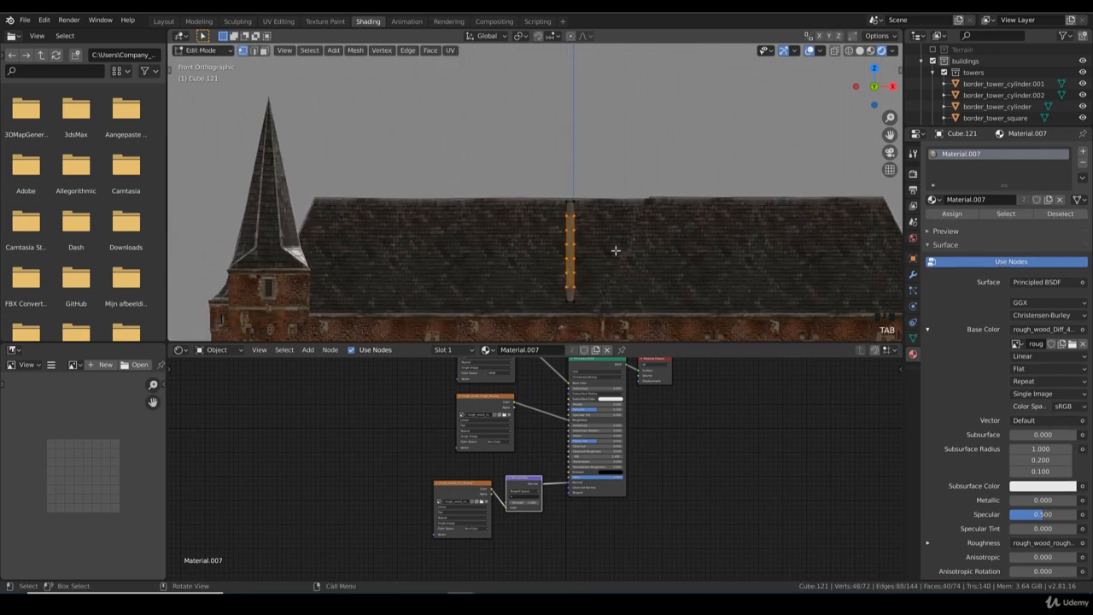
pyautogui.press('g')
pyautogui.click(665, 255)
# - Select the beam copy's entire linked mesh in Edit Mode, scale it down, and return to Object Mode
pyautogui.press('Tab')
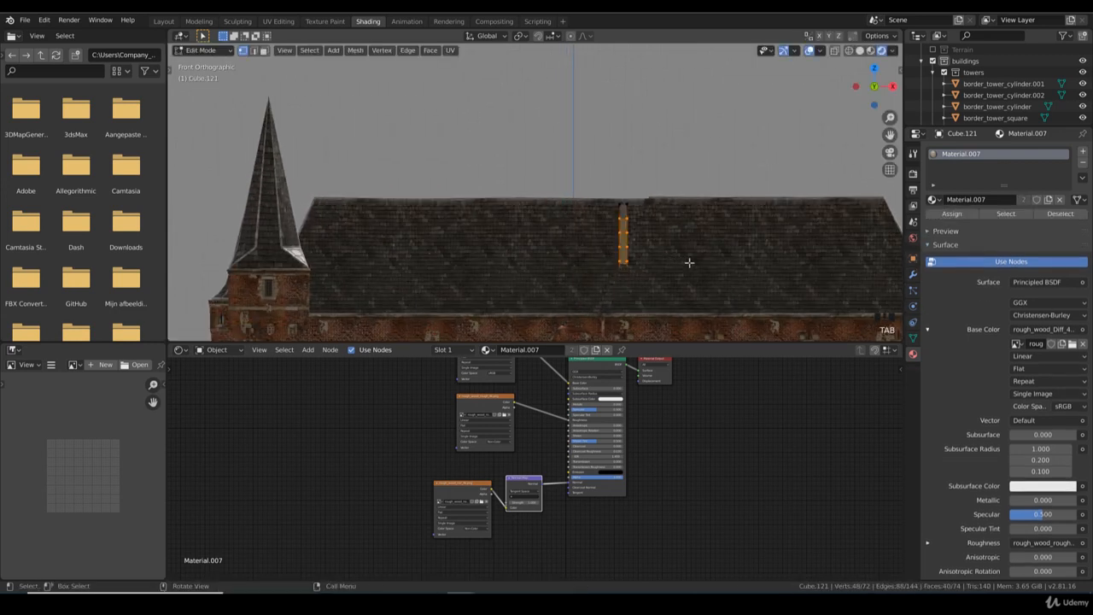
pyautogui.hotkey('ctrl', 'l')
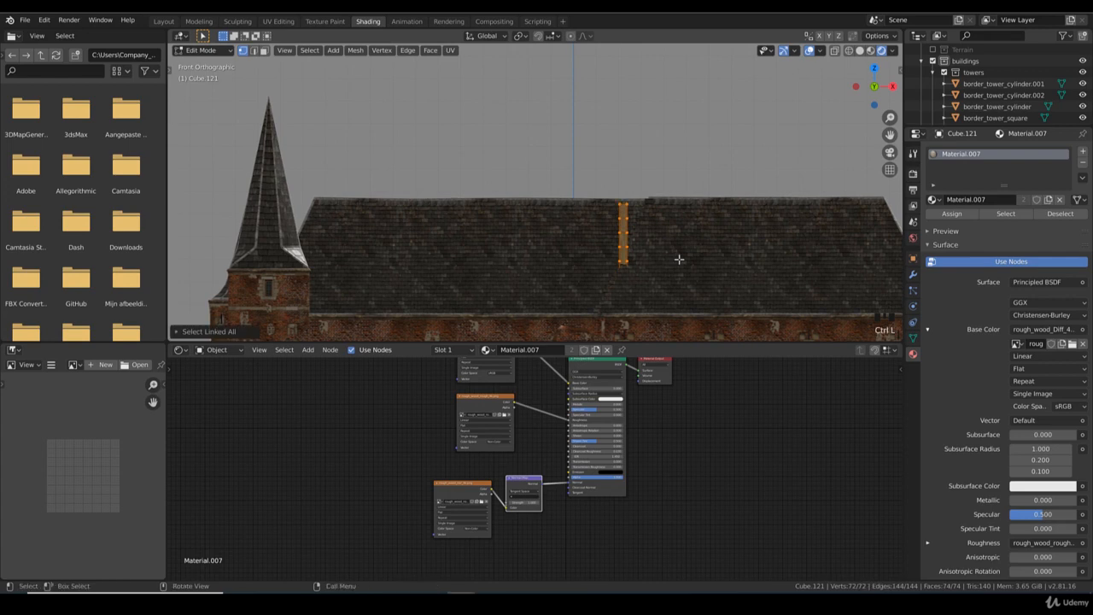
pyautogui.scroll(2, 691, 261)
pyautogui.press('s')
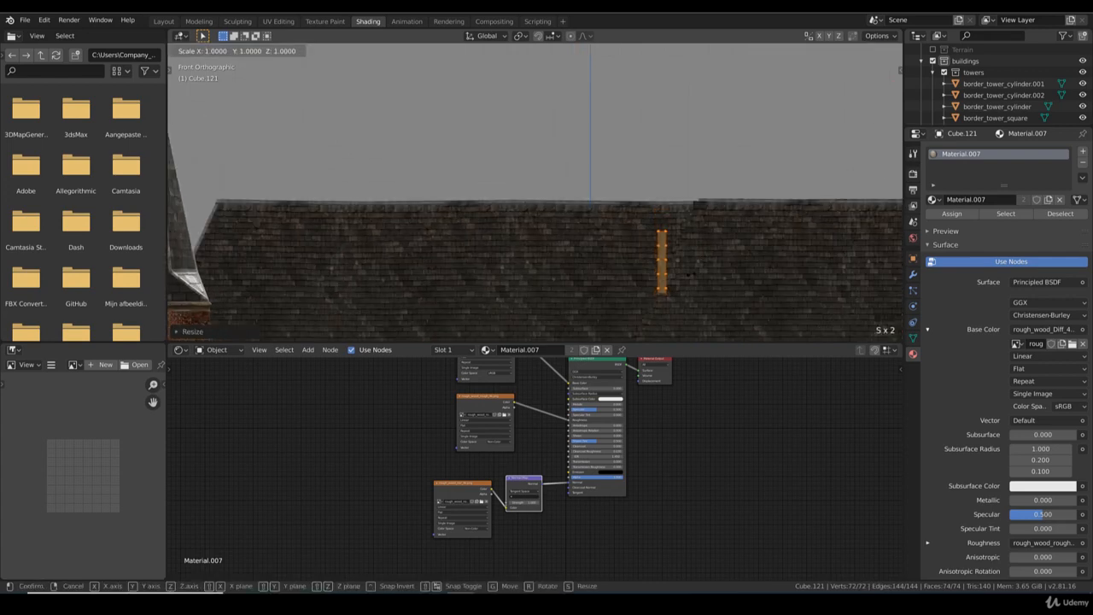
pyautogui.press('Escape')
pyautogui.press('Tab')
# - Stretch the beam copy's mesh along the global Z axis to span the roof's height
pyautogui.moveTo(693, 273); pyautogui.dragTo(740, 292, button='middle')
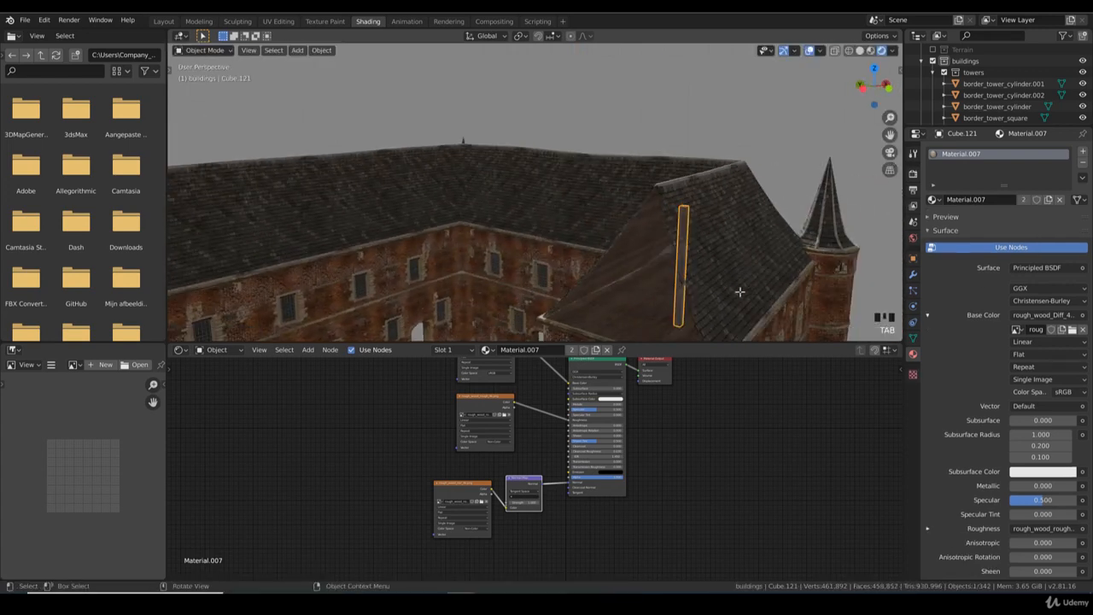
pyautogui.press('Tab')
pyautogui.press('s')
pyautogui.press('z')
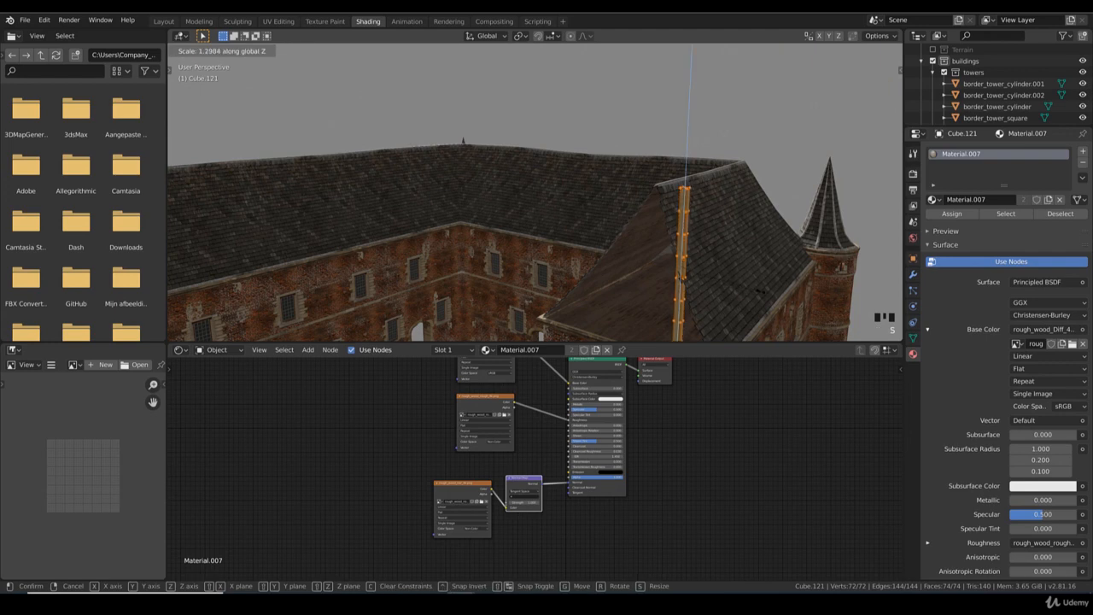
pyautogui.click(312, 173)
# - In the UV Editing workspace, stretch the beam's UVs along Y to match its added length, then return to Object Mode
pyautogui.click(279, 22)
pyautogui.press('s')
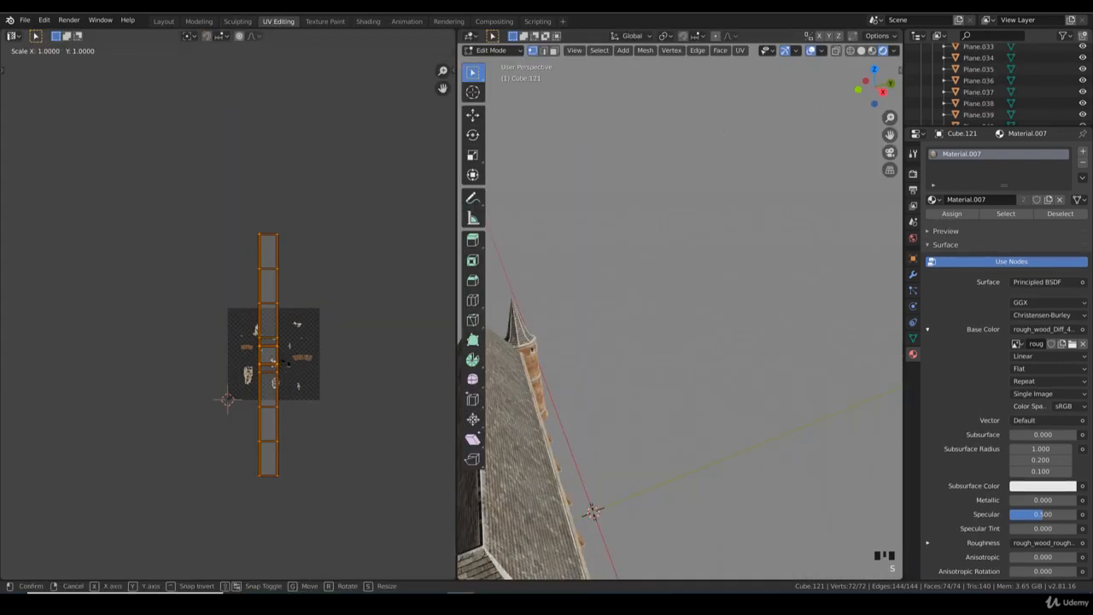
pyautogui.rightClick(297, 364)
pyautogui.press('s')
pyautogui.press('y')
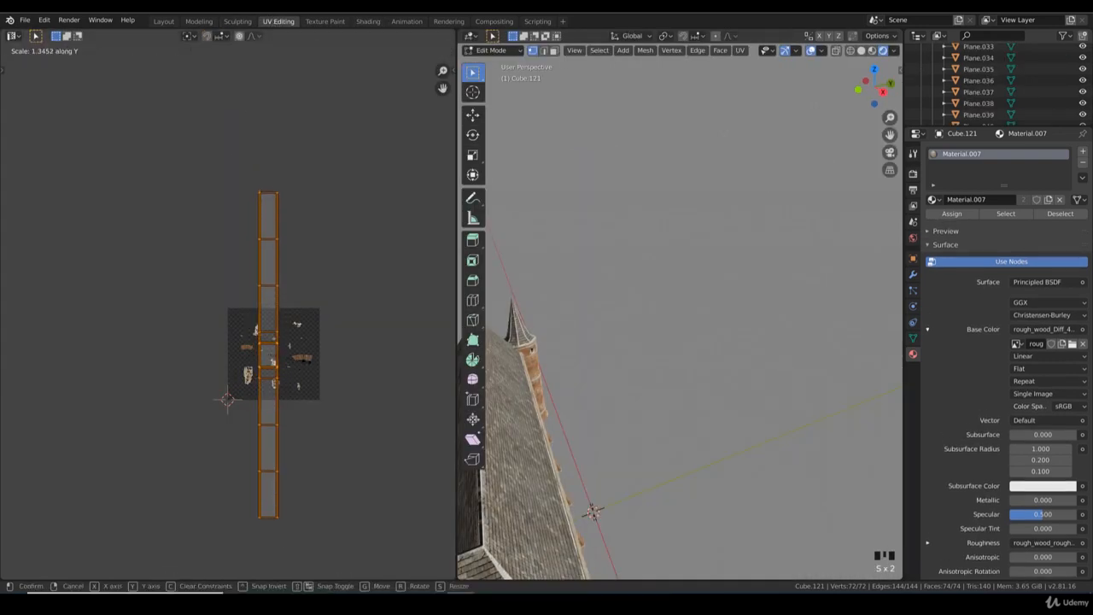
pyautogui.press('Return')
pyautogui.press('Tab')
# - Rotate the beam by about 1.6 degrees in front view
pyautogui.scroll(-5, 546, 342)
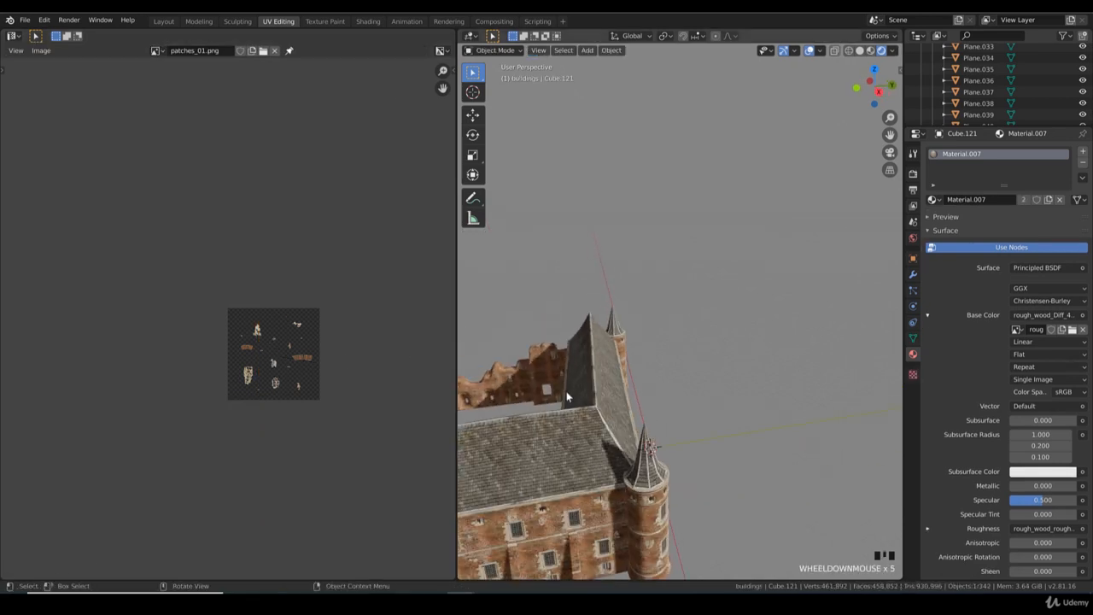
pyautogui.moveTo(566, 391); pyautogui.dragTo(689, 384, button='middle')
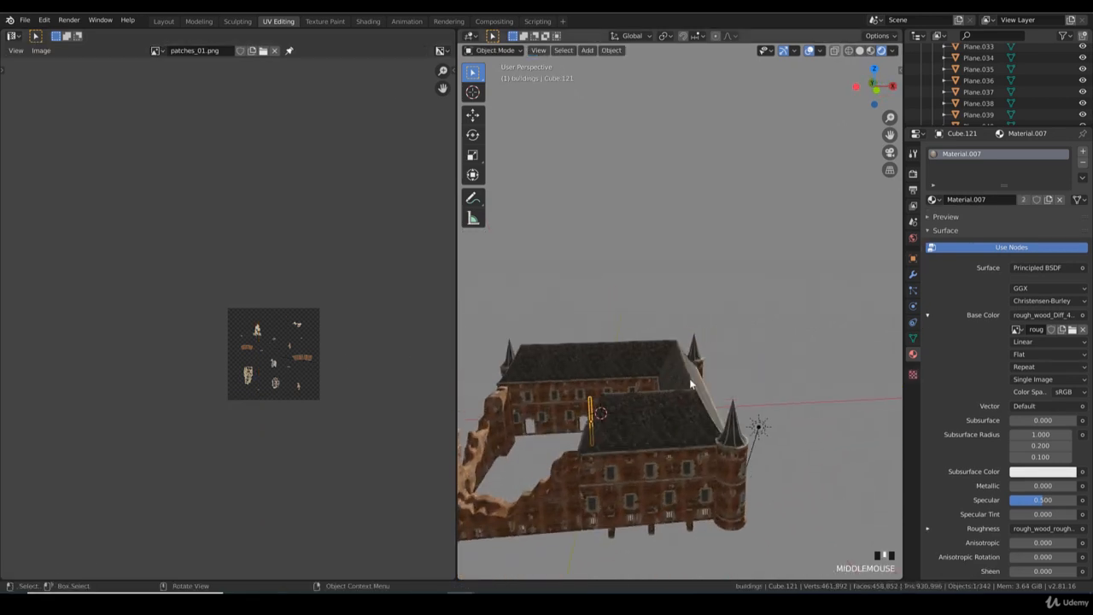
pyautogui.scroll(-3, 655, 373)
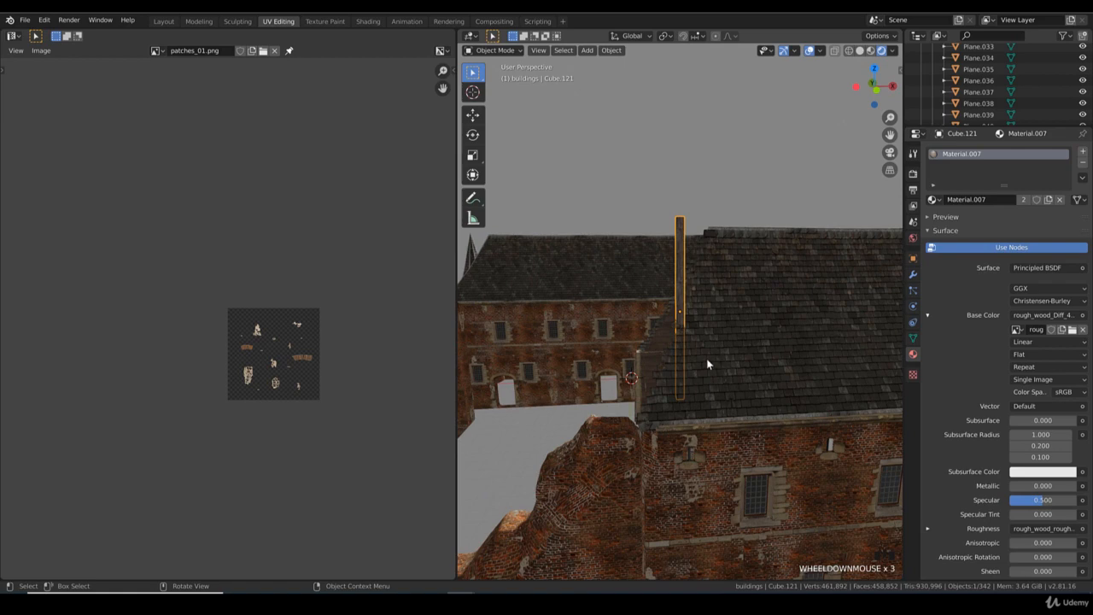
pyautogui.press('KP_1')
pyautogui.press('r')
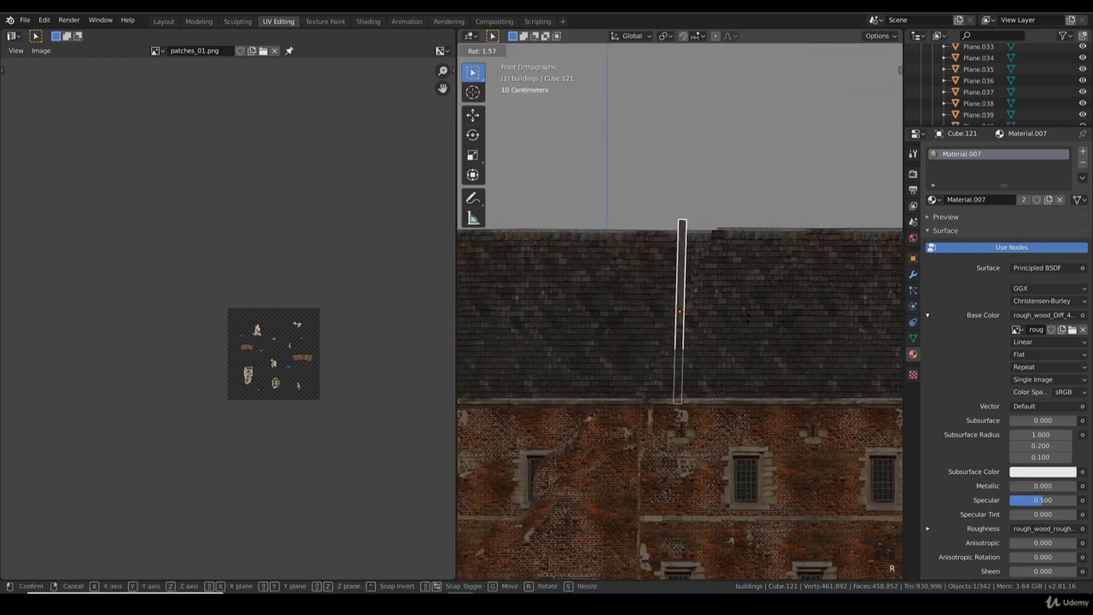
pyautogui.click(749, 319)
# - In an orthographic side view, tilt the beam about 25 degrees and move it onto the roof's gable slope
pyautogui.press('KP_4')
pyautogui.press('KP_4')
pyautogui.press('KP_4')
pyautogui.press('KP_4')
pyautogui.press('KP_4')
pyautogui.press('KP_4')
pyautogui.press('KP_4')
pyautogui.press('KP_4')
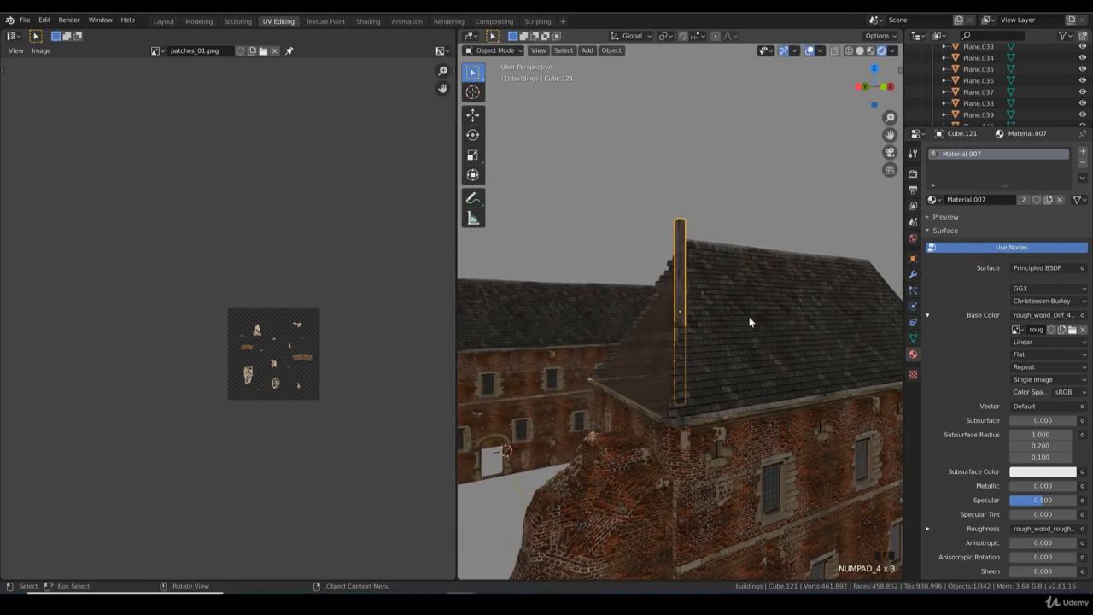
pyautogui.press('KP_5')
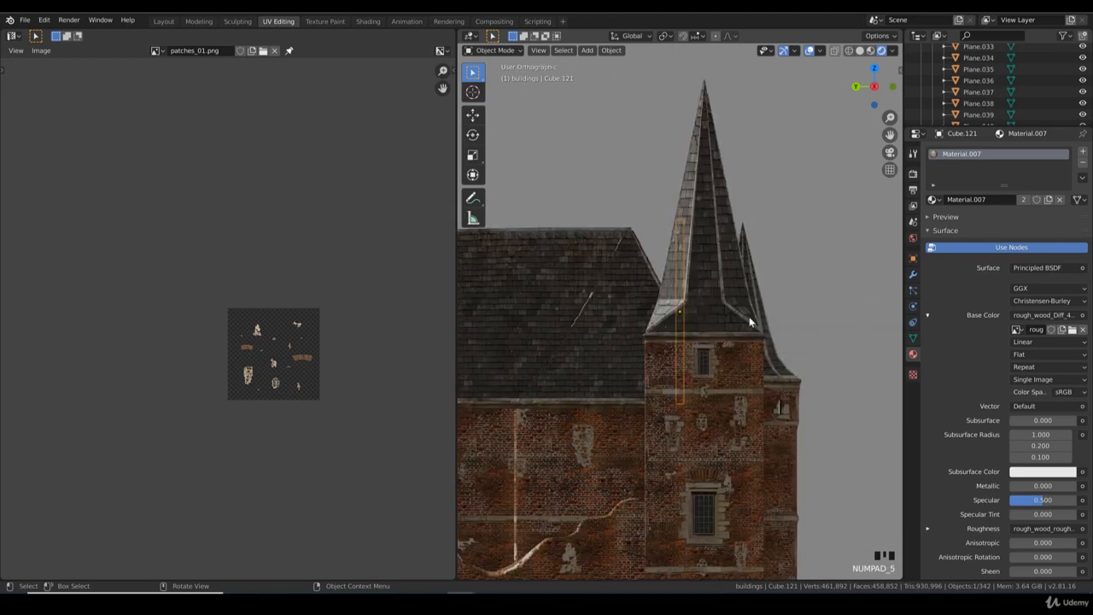
pyautogui.press('g')
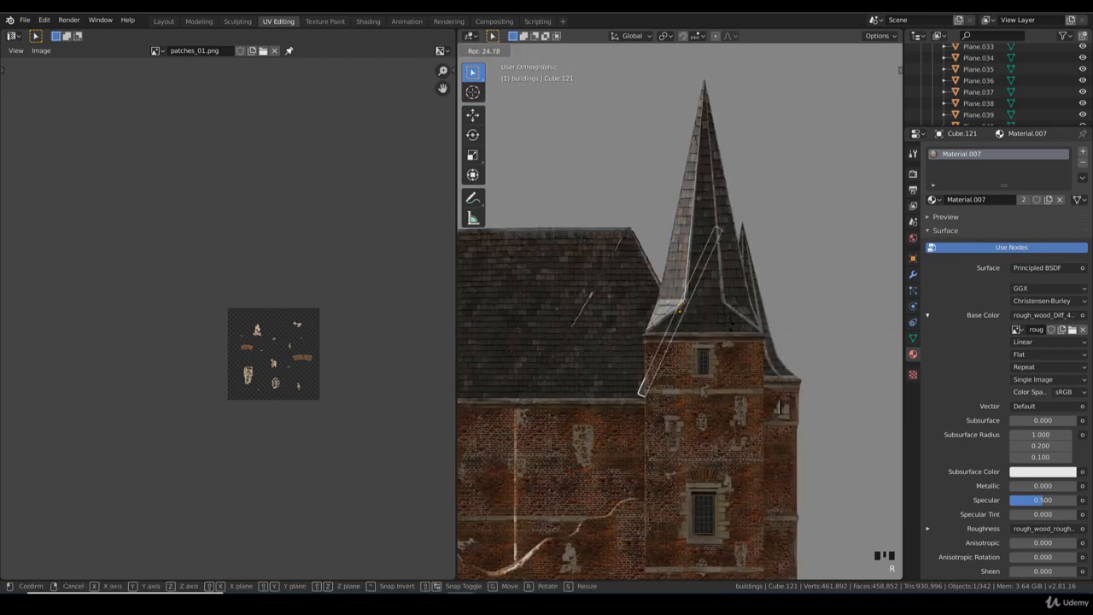
pyautogui.click(641, 330)
pyautogui.keyDown('shift'); pyautogui.moveTo(642, 331); pyautogui.dragTo(701, 315, button='middle'); pyautogui.keyUp('shift')
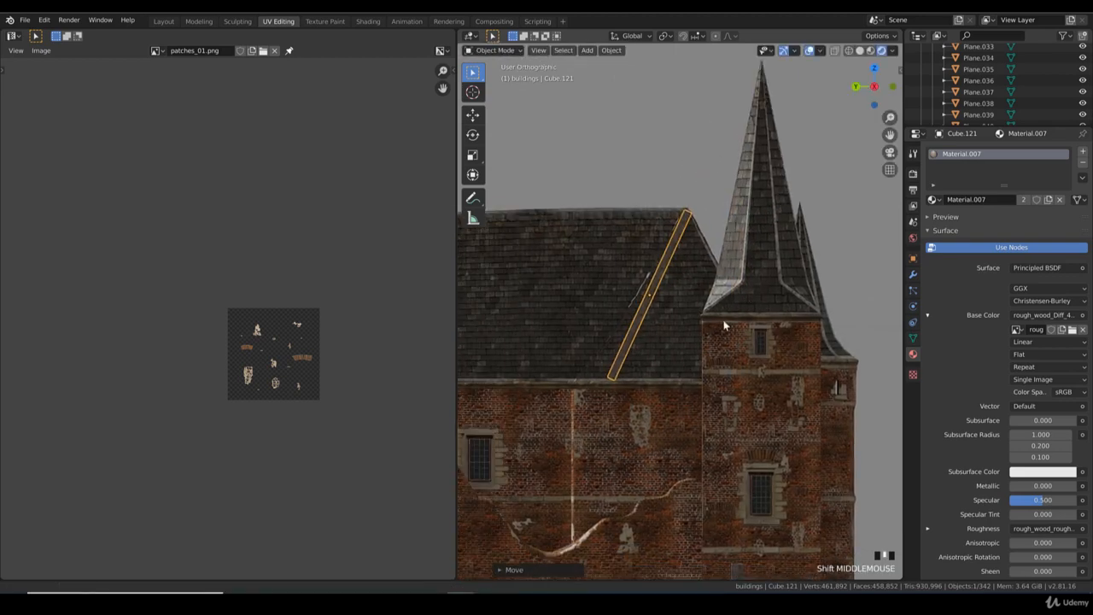
# - Fine-tune the beam's rotation and position so it follows the gable's slope up to the ridge
pyautogui.scroll(2, 723, 323)
pyautogui.press('r')
pyautogui.click(722, 333)
pyautogui.press('g')
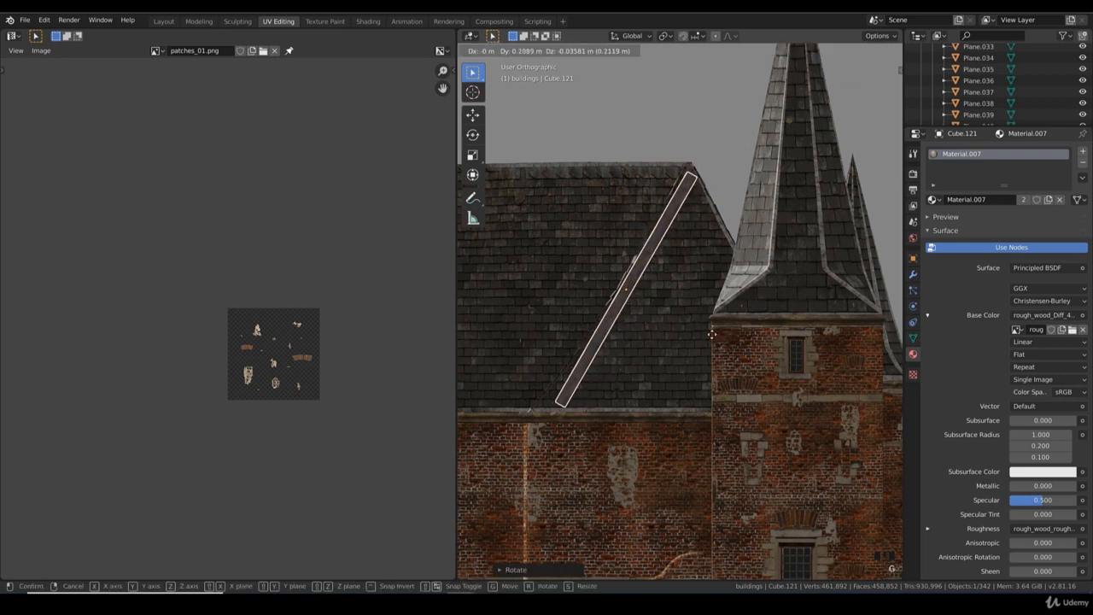
pyautogui.click(712, 339)
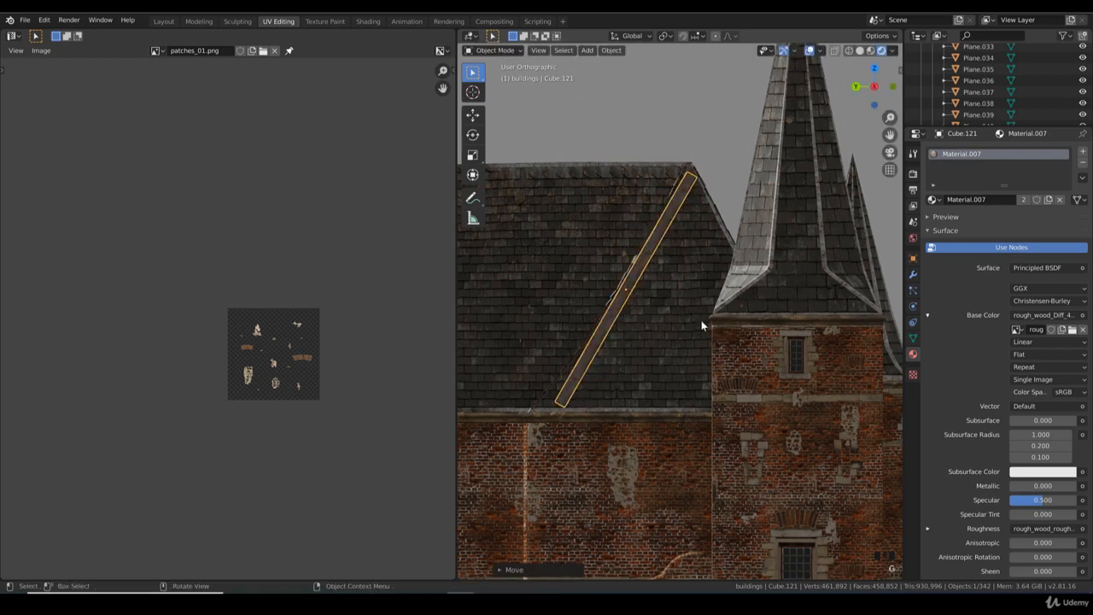
pyautogui.press('r')
pyautogui.click(707, 323)
pyautogui.press('g')
pyautogui.click(710, 307)
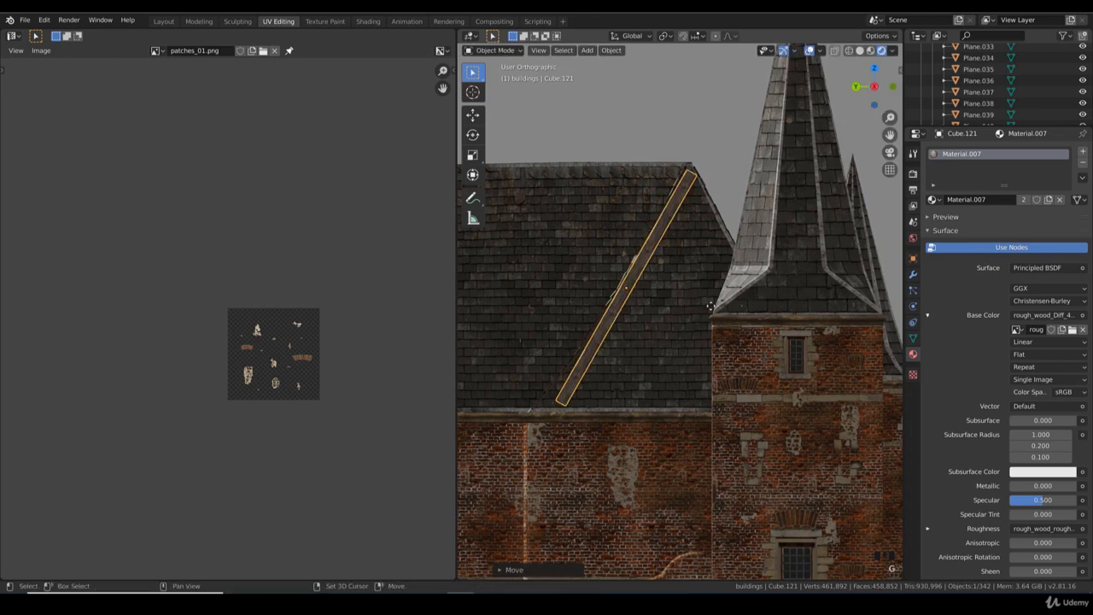
# - In wireframe Edit Mode, move and rotate the beam's lower end to the eave corner using smooth proportional editing
pyautogui.press('Tab')
pyautogui.press('z')
pyautogui.click(510, 401)
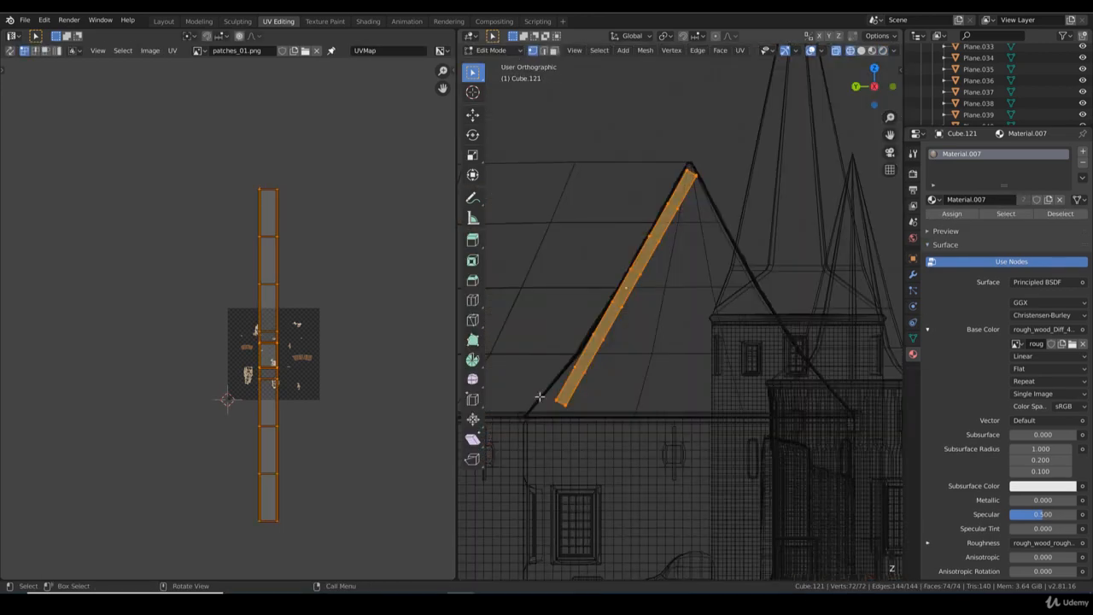
pyautogui.click(547, 400)
pyautogui.press('b')
pyautogui.moveTo(579, 420); pyautogui.dragTo(554, 392)
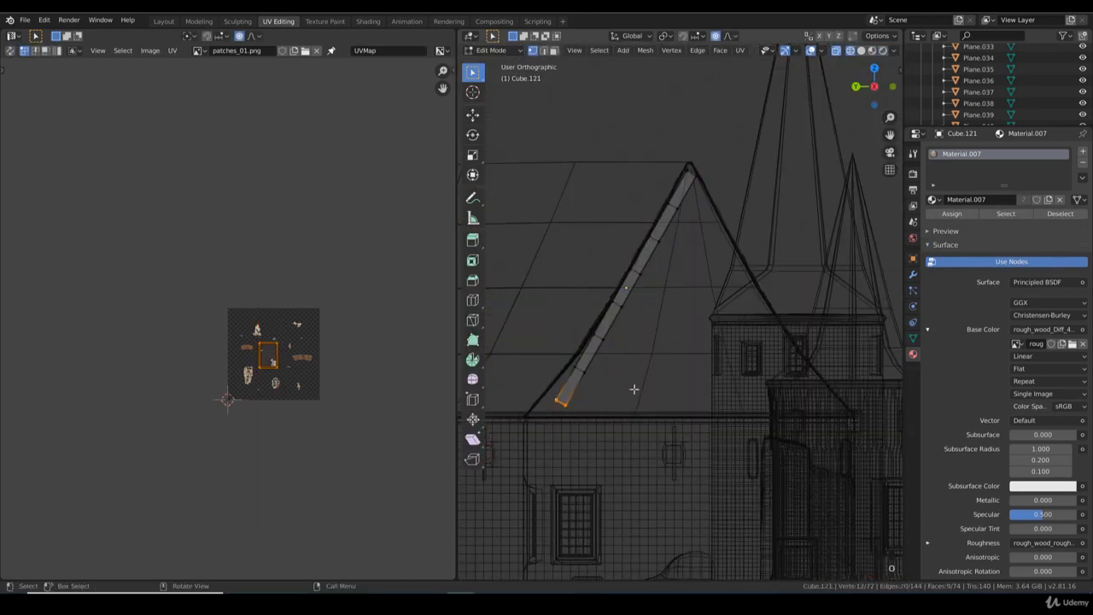
pyautogui.press('g')
pyautogui.scroll(2, 635, 385)
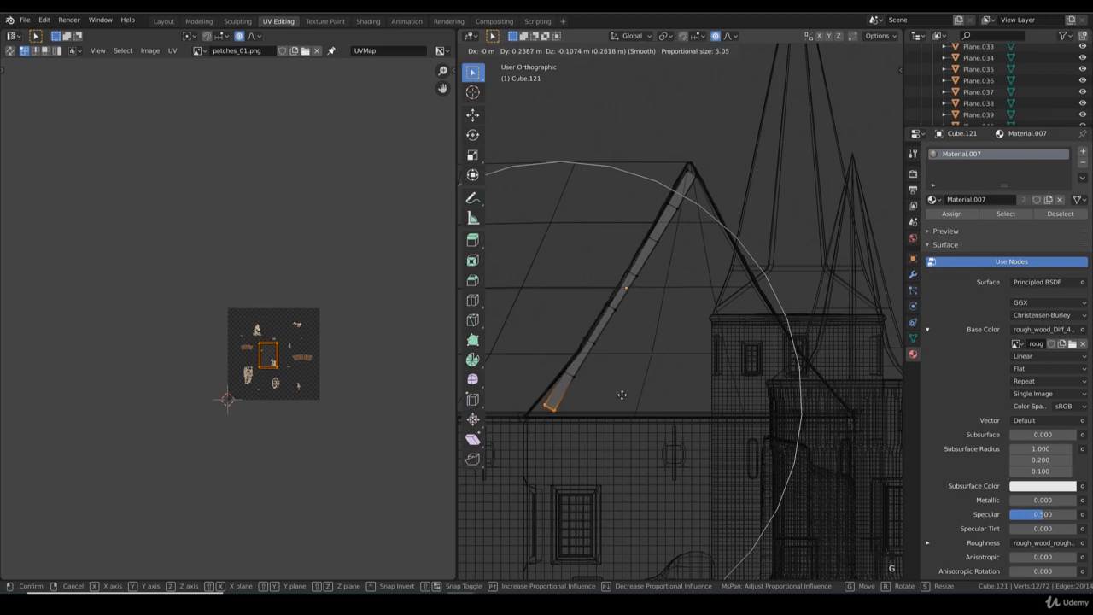
pyautogui.press('r')
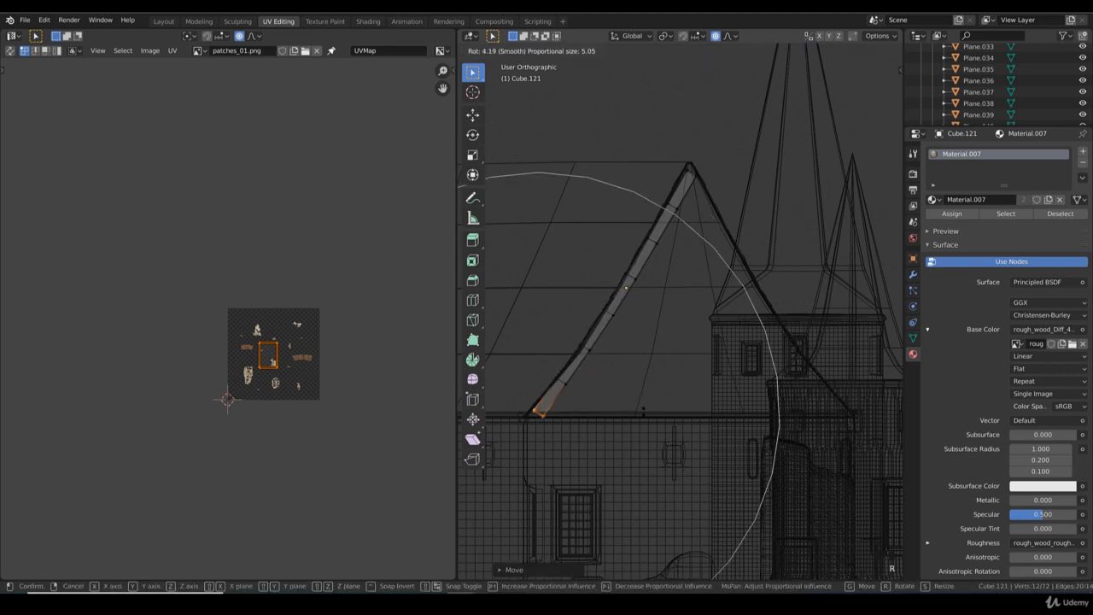
pyautogui.press('g')
pyautogui.click(641, 413)
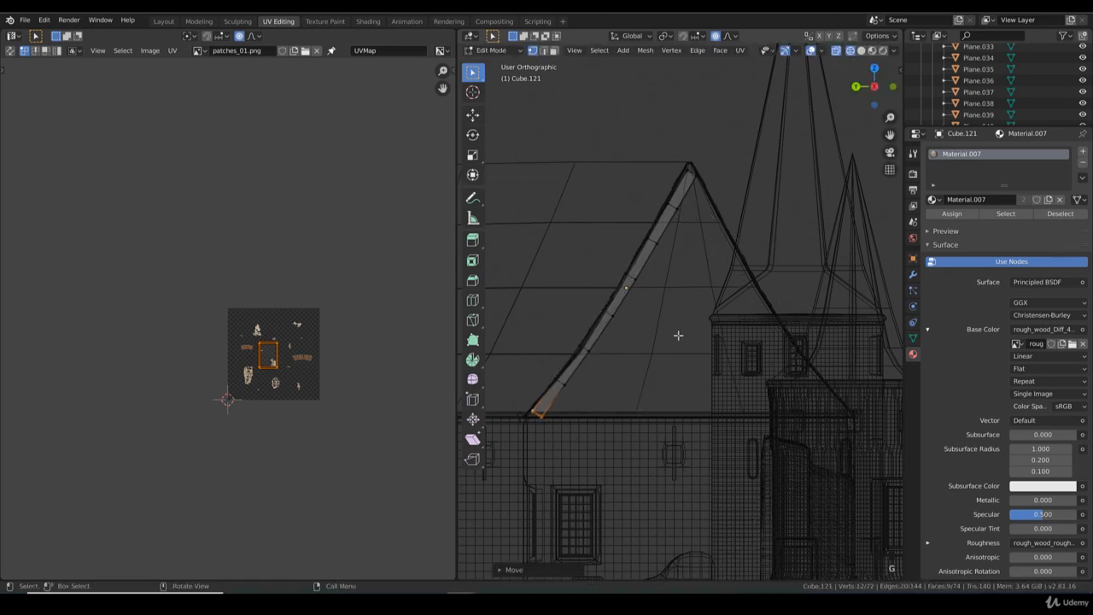
# - Adjust the beam's upper end at the ridge with a smaller proportional radius, then return to Object Mode with rendered shading
pyautogui.click(691, 170)
pyautogui.press('g')
pyautogui.scroll(7, 677, 147)
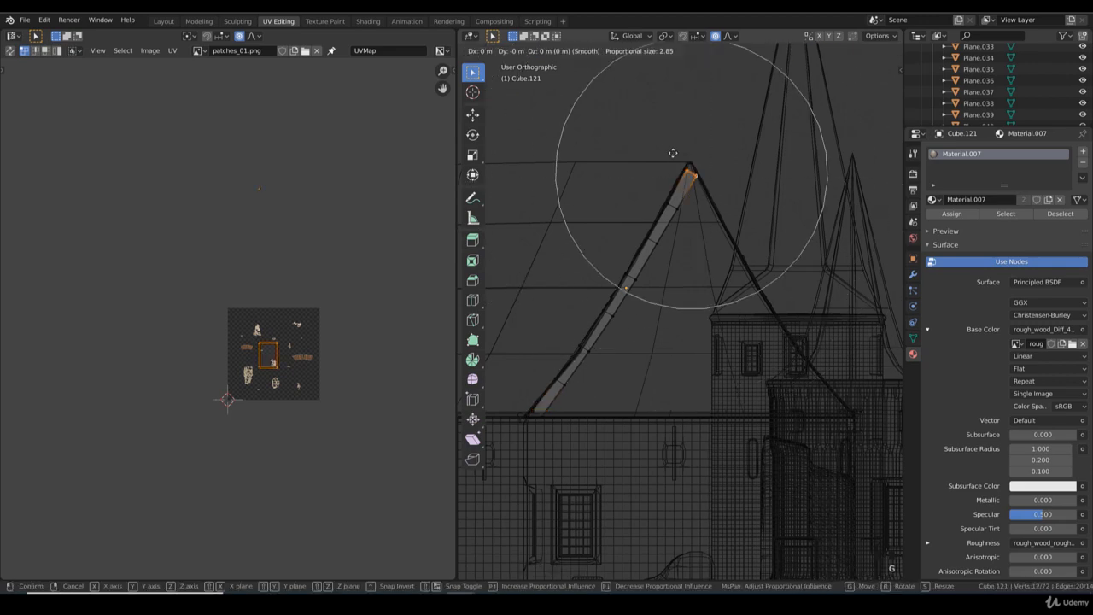
pyautogui.click(672, 139)
pyautogui.press('Tab')
pyautogui.press('z')
pyautogui.click(708, 125)
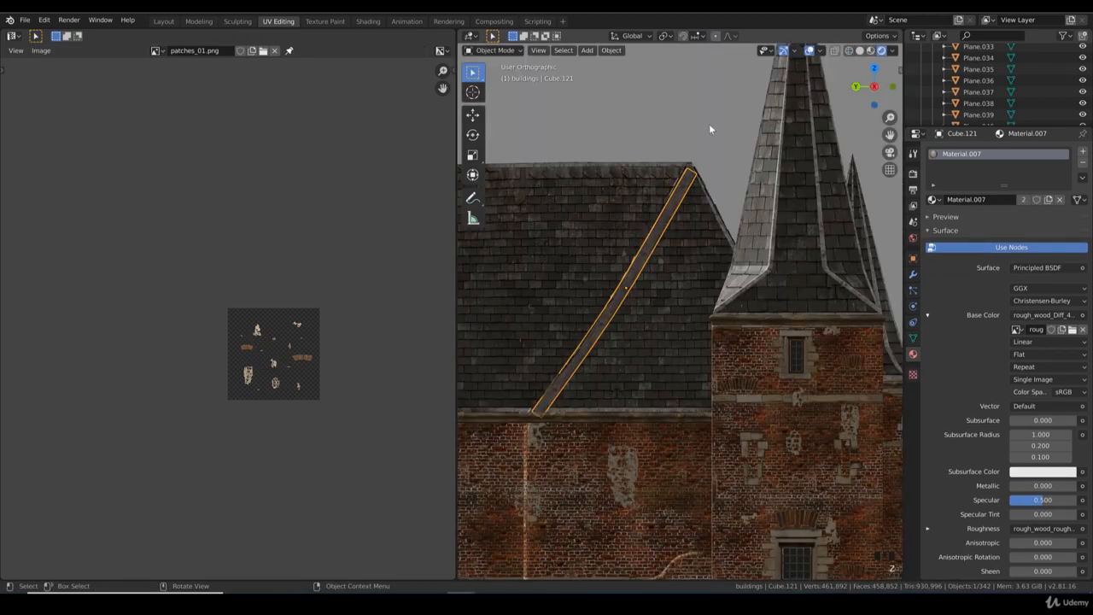
# - Move the beam along the global Y and X axes into the roof's open end, against the underside of the slope
pyautogui.moveTo(709, 128)
pyautogui.mouseDown(button='middle')
pyautogui.moveTo(706, 211)
pyautogui.moveTo(646, 230)
pyautogui.moveTo(672, 226)
pyautogui.moveTo(739, 261)
pyautogui.mouseUp(button='middle')
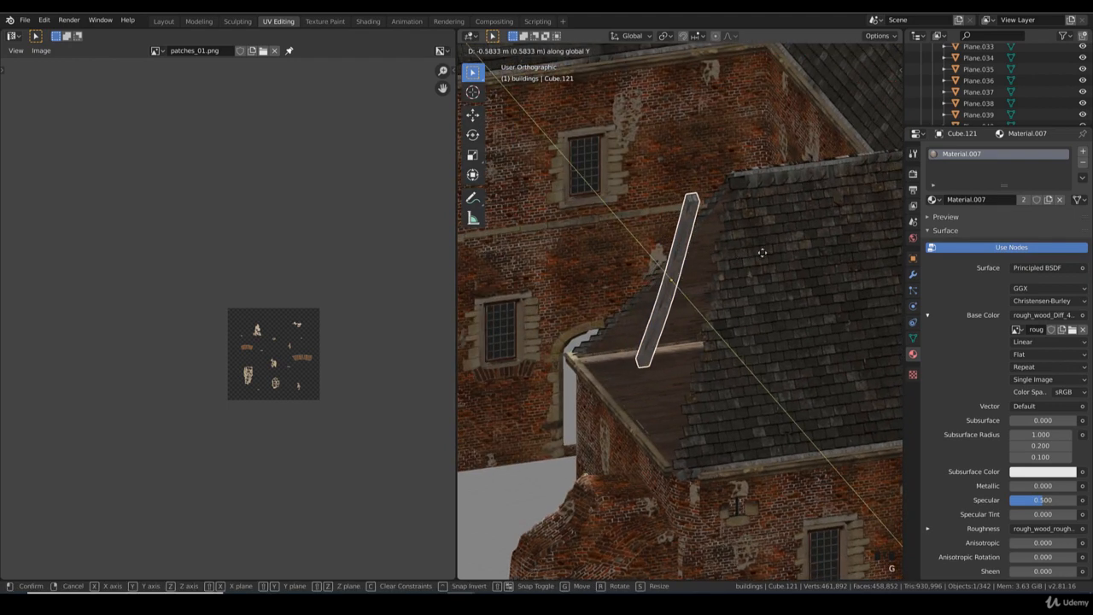
pyautogui.press('g')
pyautogui.press('g')
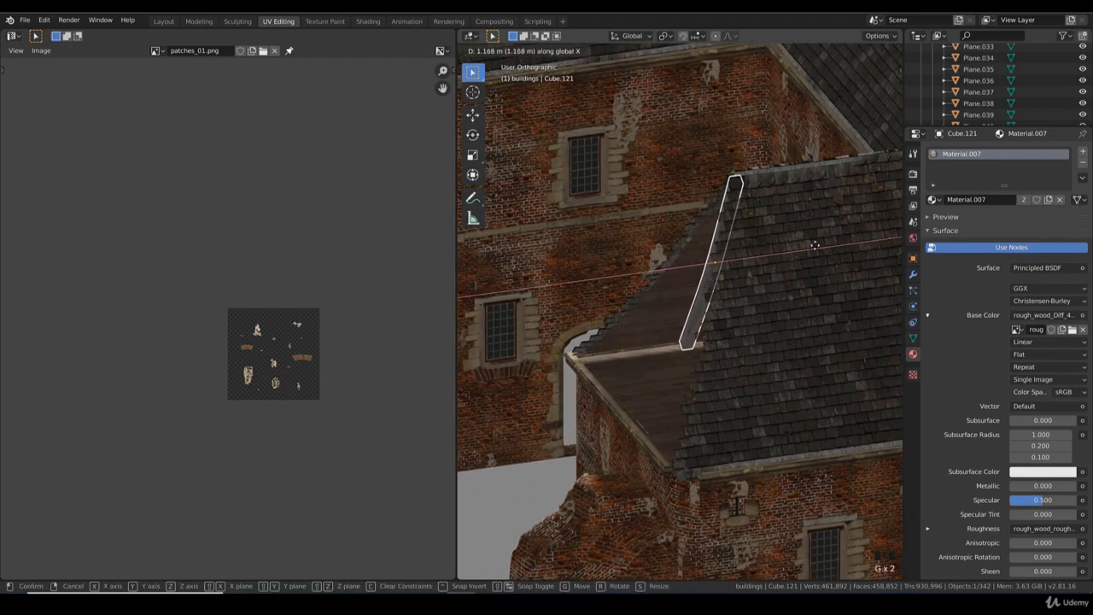
pyautogui.click(701, 329)
pyautogui.moveTo(685, 346); pyautogui.dragTo(688, 349, button='middle')
# - Duplicate the beam and offset the copy about 2.2 m along X, farther under the roof
pyautogui.hotkey('shift', 'd')
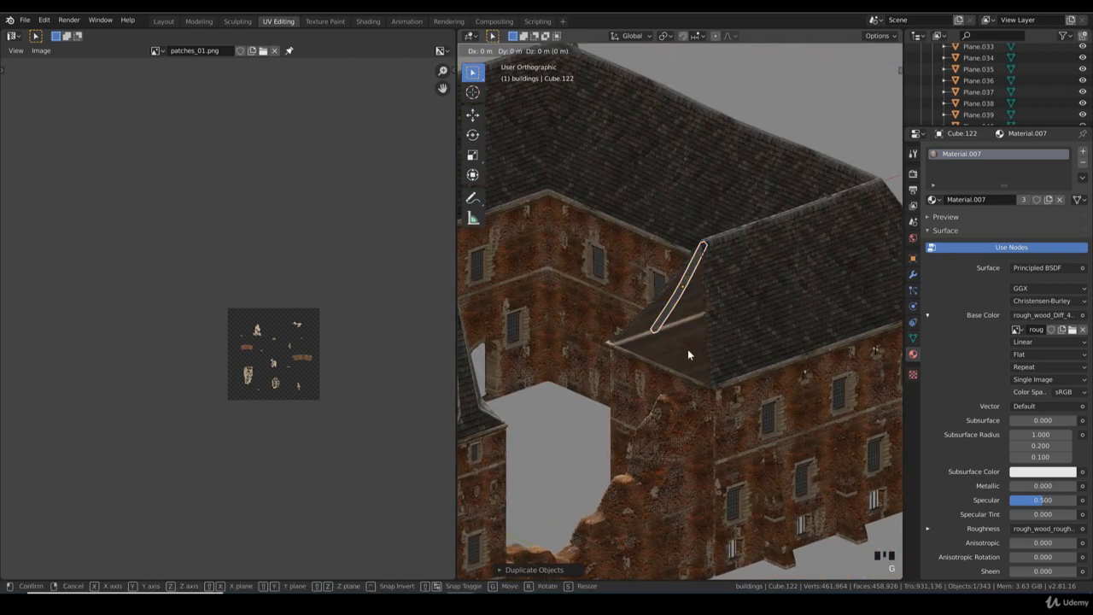
pyautogui.press('x')
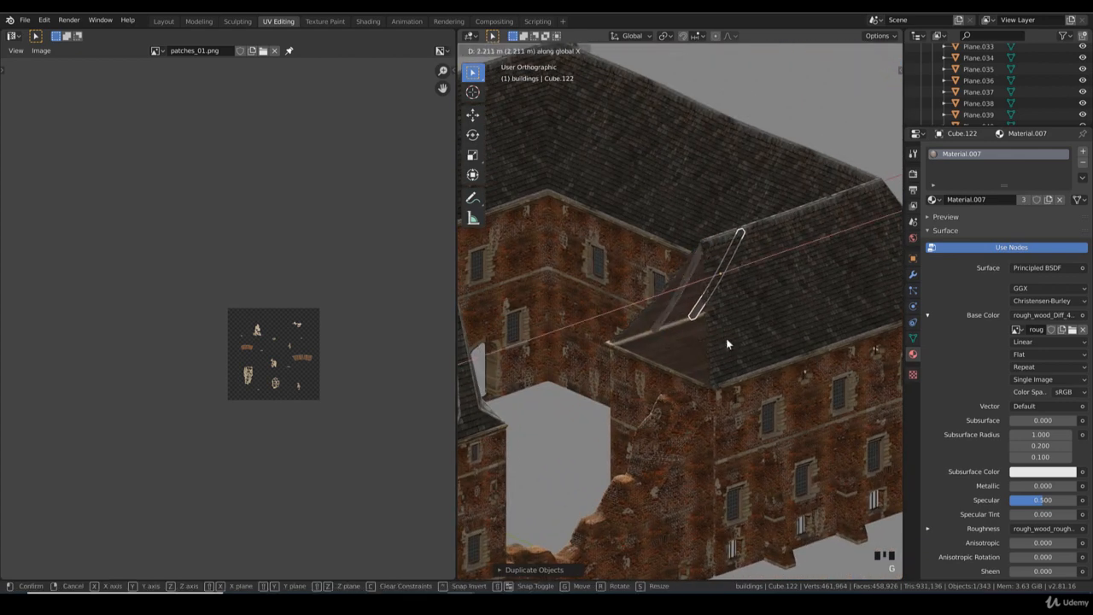
pyautogui.click(726, 342)
pyautogui.moveTo(700, 334)
pyautogui.mouseDown(button='middle')
pyautogui.moveTo(705, 342)
pyautogui.moveTo(628, 309)
pyautogui.moveTo(671, 319)
pyautogui.moveTo(684, 336)
pyautogui.mouseUp(button='middle')
pyautogui.scroll(2, 650, 317)
# - Select both beams, scale them slightly, and shift them along Y to fit the inside of the roof slope
pyautogui.keyDown('shift'); pyautogui.click(604, 327); pyautogui.keyUp('shift')
pyautogui.press('s')
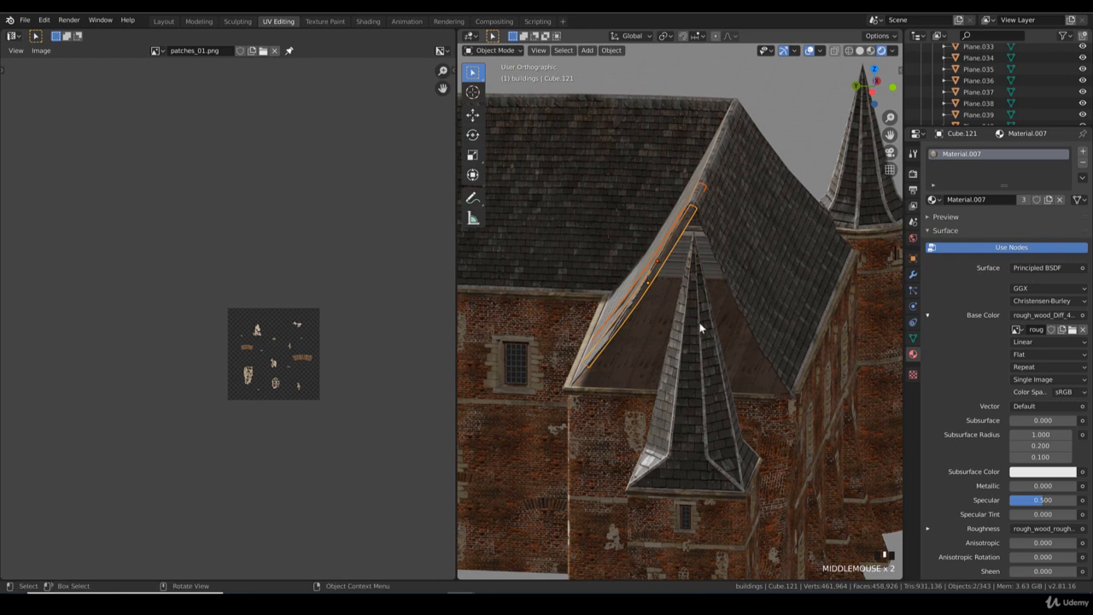
pyautogui.click(682, 319)
pyautogui.press('g')
pyautogui.press('x')
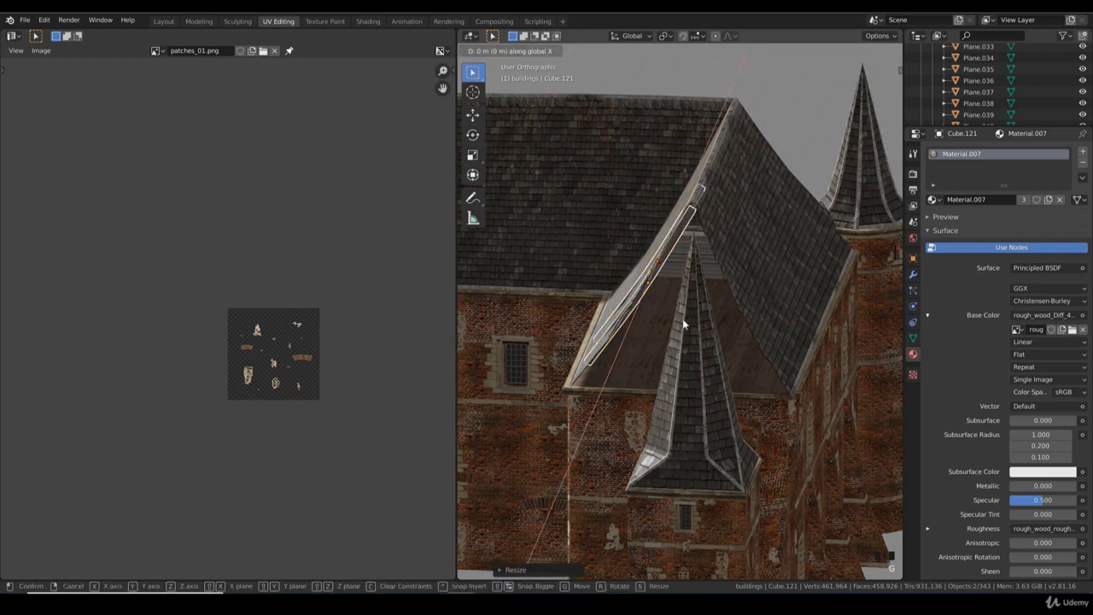
pyautogui.rightClick(702, 320)
pyautogui.press('g')
pyautogui.press('y')
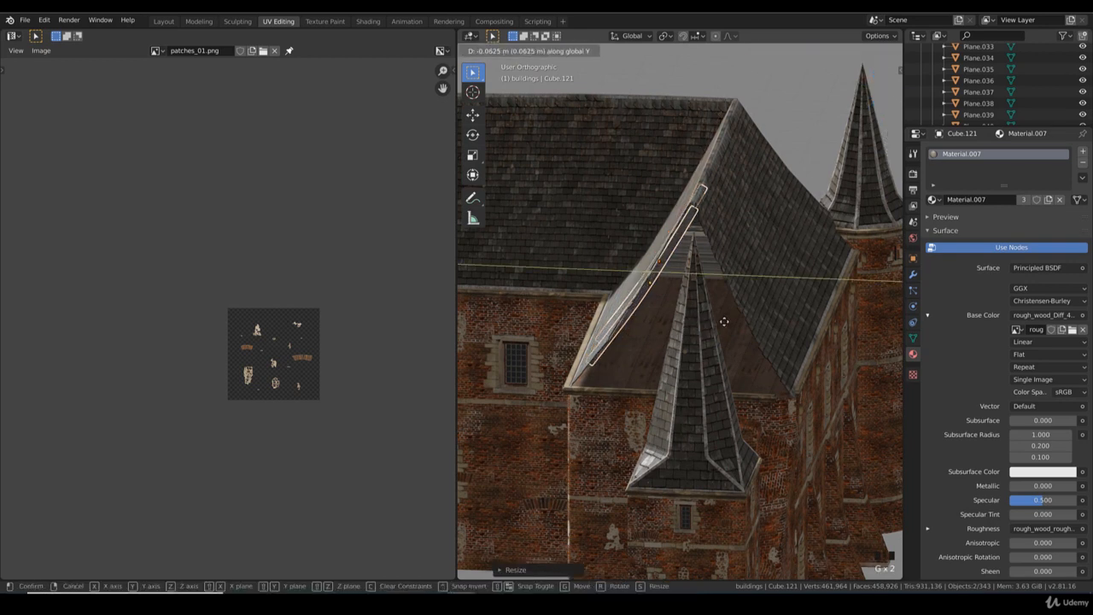
pyautogui.click(747, 324)
# - Duplicate the two beams in place and rotate the copies half a turn in top view to face the opposite slope
pyautogui.moveTo(747, 325); pyautogui.dragTo(661, 357, button='middle')
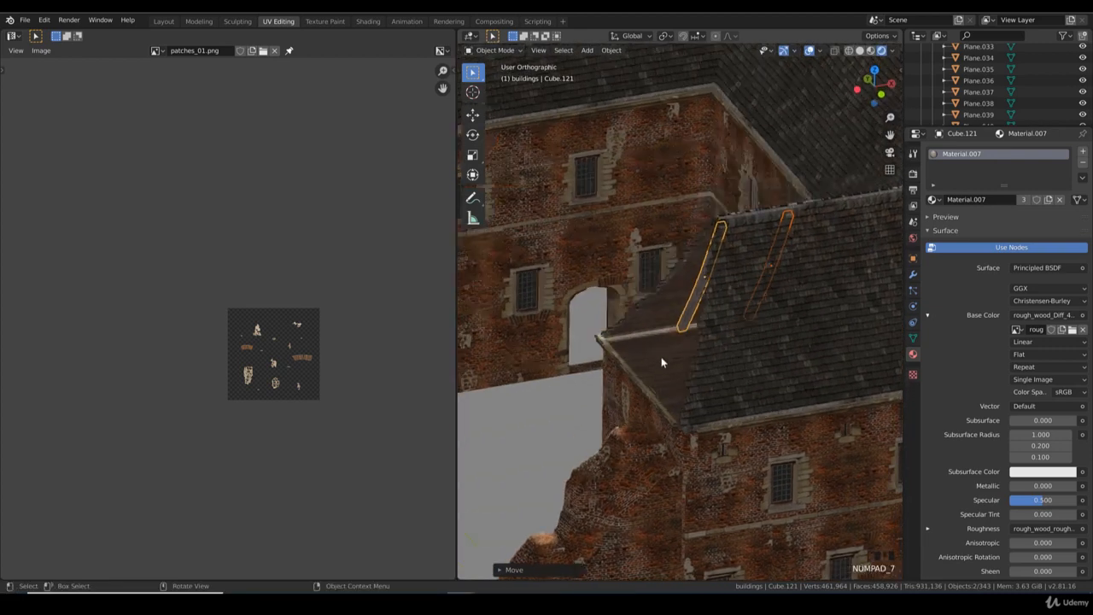
pyautogui.press('KP_7')
pyautogui.hotkey('shift', 'd')
pyautogui.rightClick(713, 330)
pyautogui.press('r')
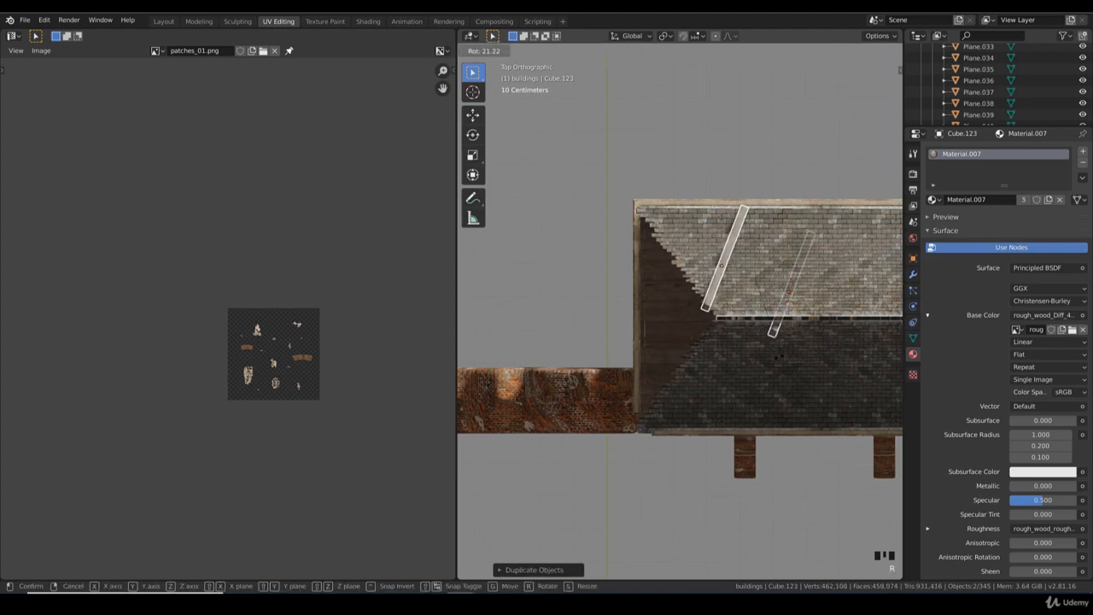
pyautogui.click(655, 327)
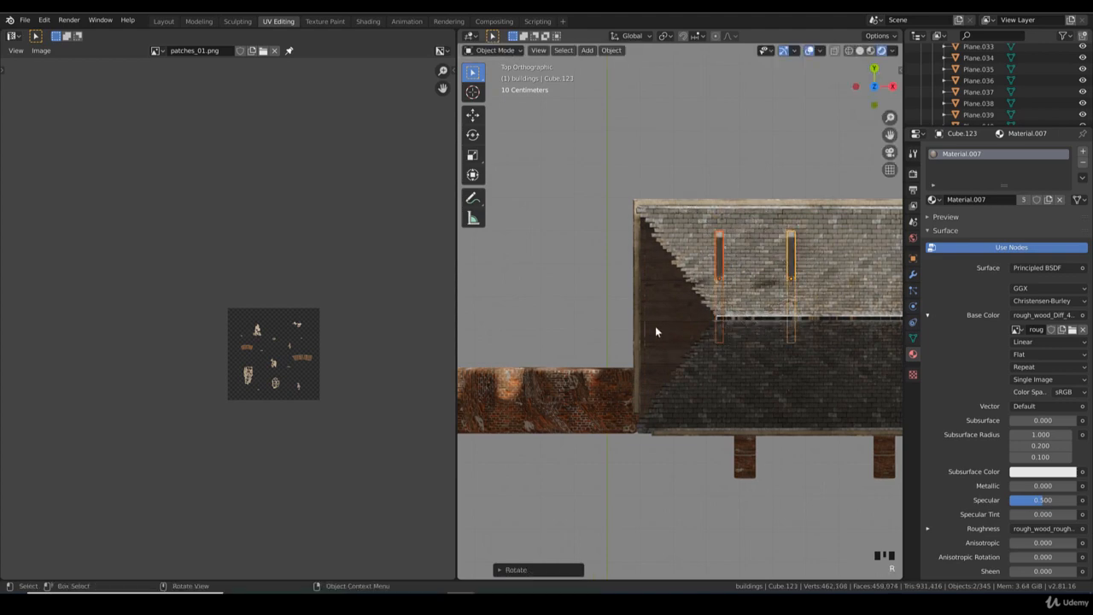
# - Move the two rotated copies along Y onto the opposite roof slope and fine-tune their offset
pyautogui.moveTo(655, 326); pyautogui.dragTo(741, 316, button='middle')
pyautogui.press('g')
pyautogui.press('y')
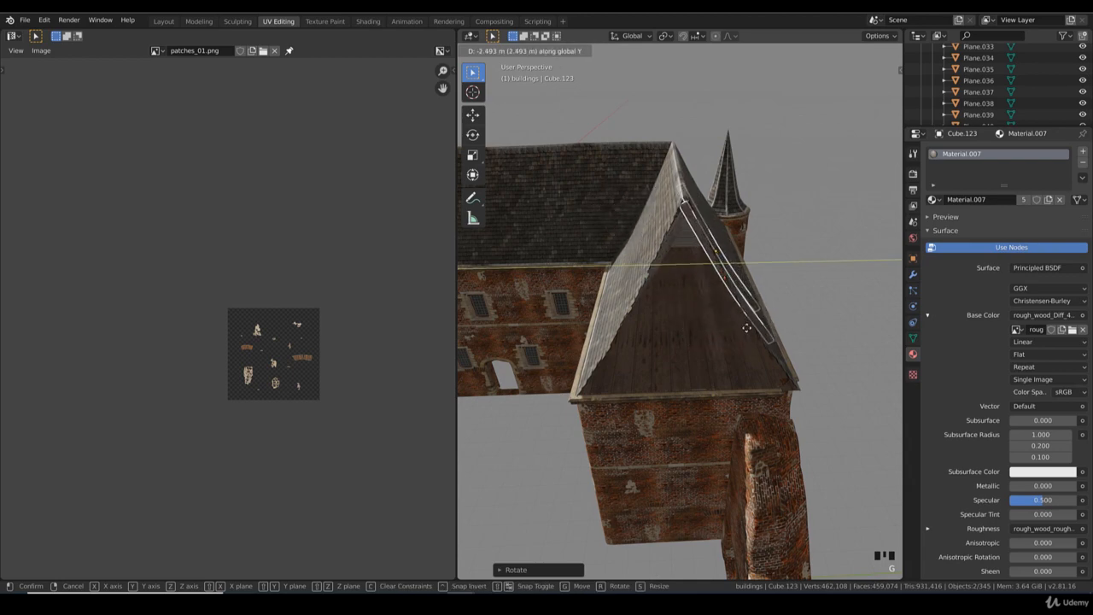
pyautogui.click(760, 318)
pyautogui.moveTo(760, 317); pyautogui.dragTo(712, 317, button='middle')
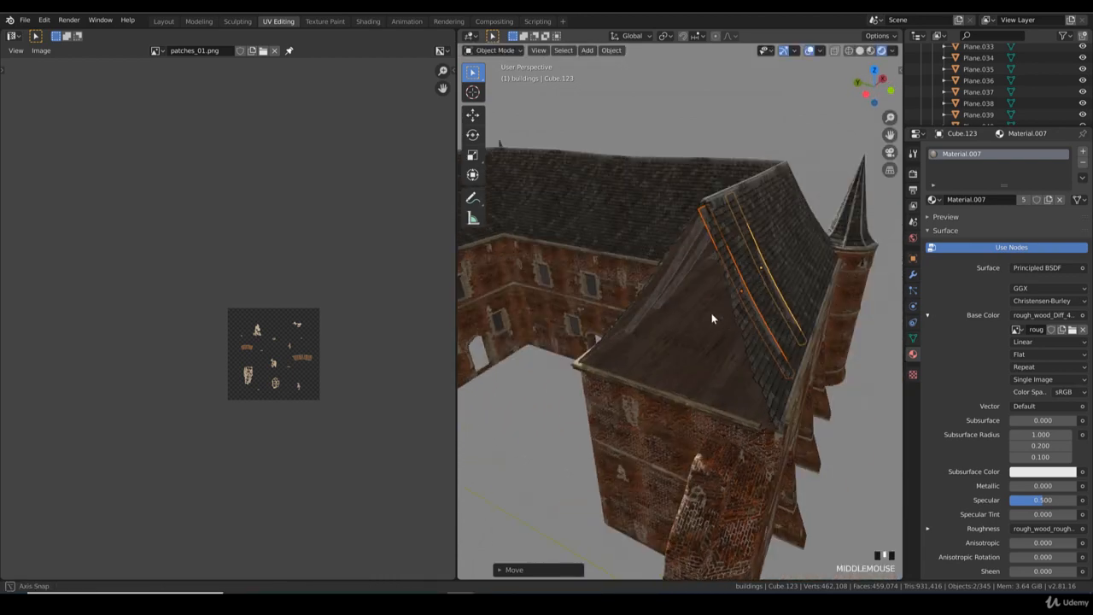
pyautogui.press('g')
pyautogui.press('y')
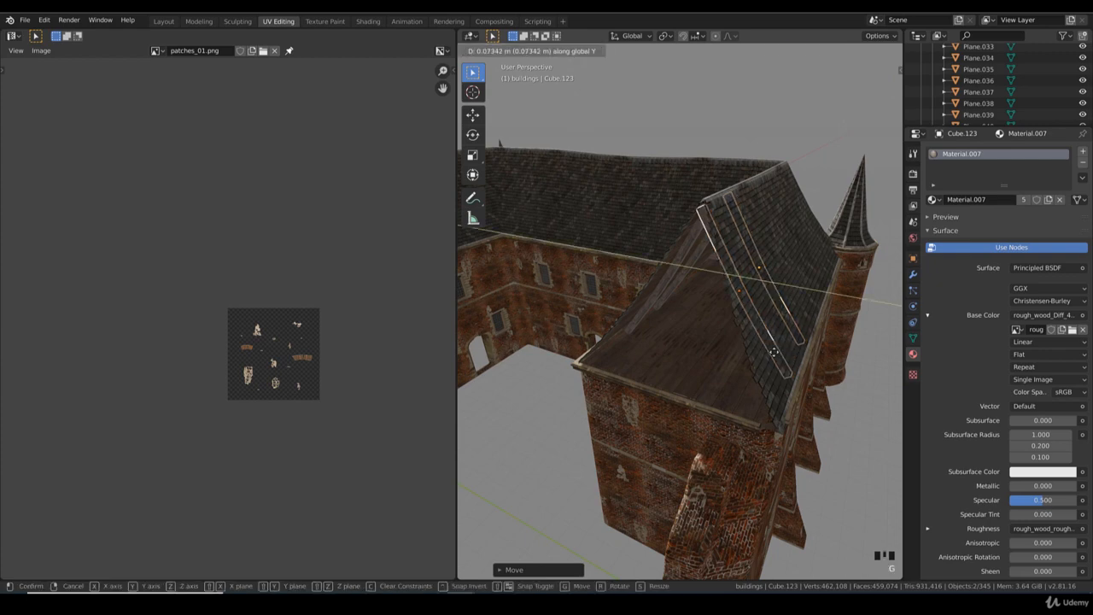
pyautogui.click(764, 351)
pyautogui.moveTo(764, 351)
pyautogui.mouseDown(button='middle')
pyautogui.moveTo(734, 349)
pyautogui.moveTo(787, 300)
pyautogui.moveTo(743, 350)
pyautogui.mouseUp(button='middle')
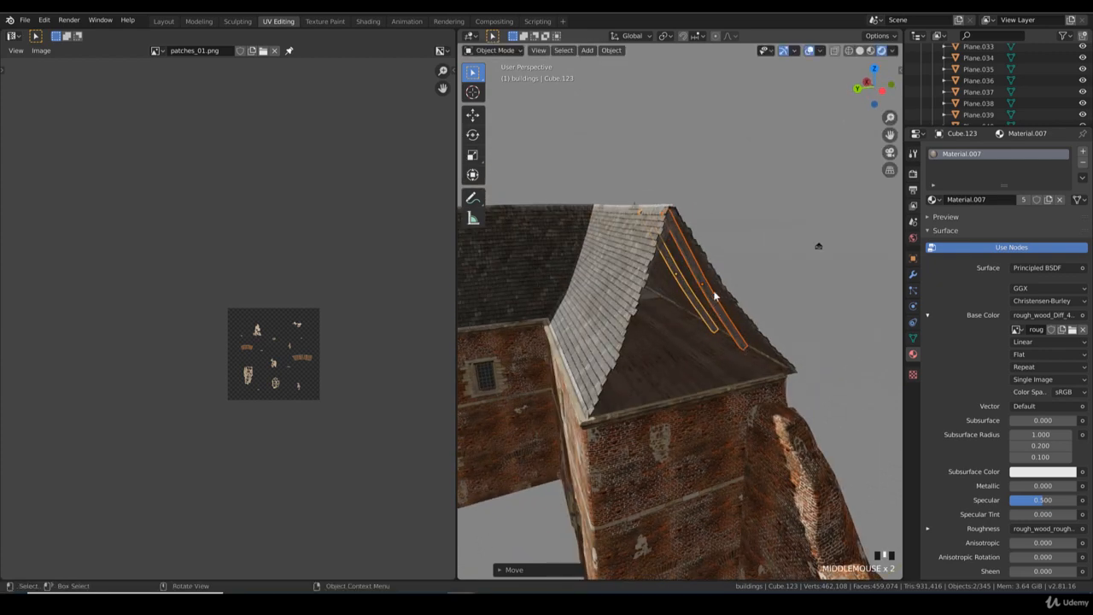
# - Reselect the two beams on the opposite slope and nudge them along Z and Y so they sit beneath the roof tiles
pyautogui.click(765, 261)
pyautogui.moveTo(670, 235); pyautogui.dragTo(732, 292, button='middle')
pyautogui.click(730, 297)
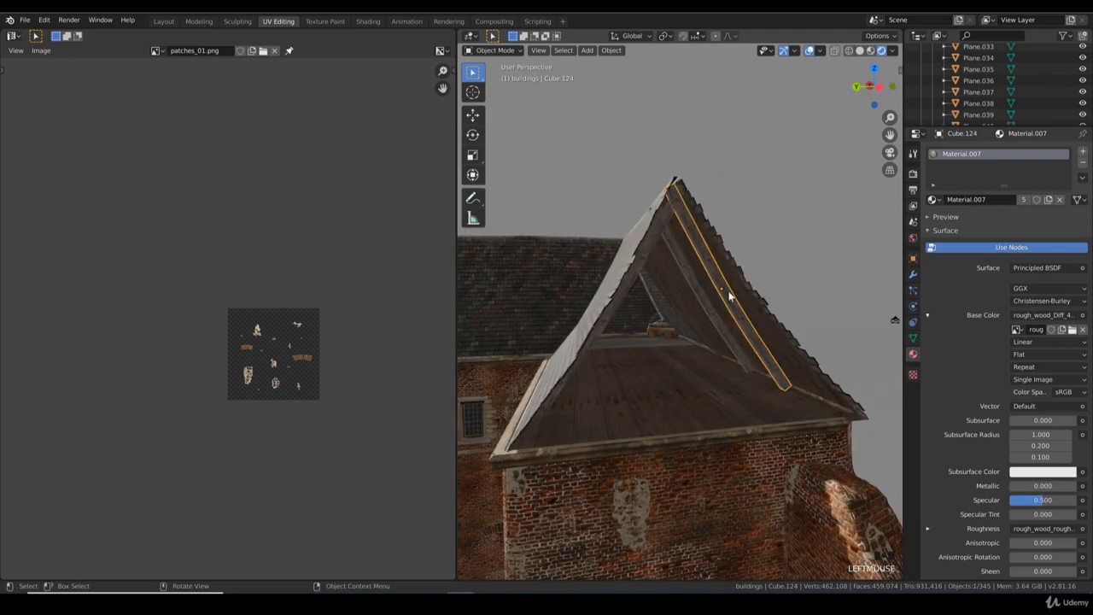
pyautogui.keyDown('shift'); pyautogui.click(707, 309); pyautogui.keyUp('shift')
pyautogui.moveTo(804, 338); pyautogui.dragTo(778, 324, button='middle')
pyautogui.press('g')
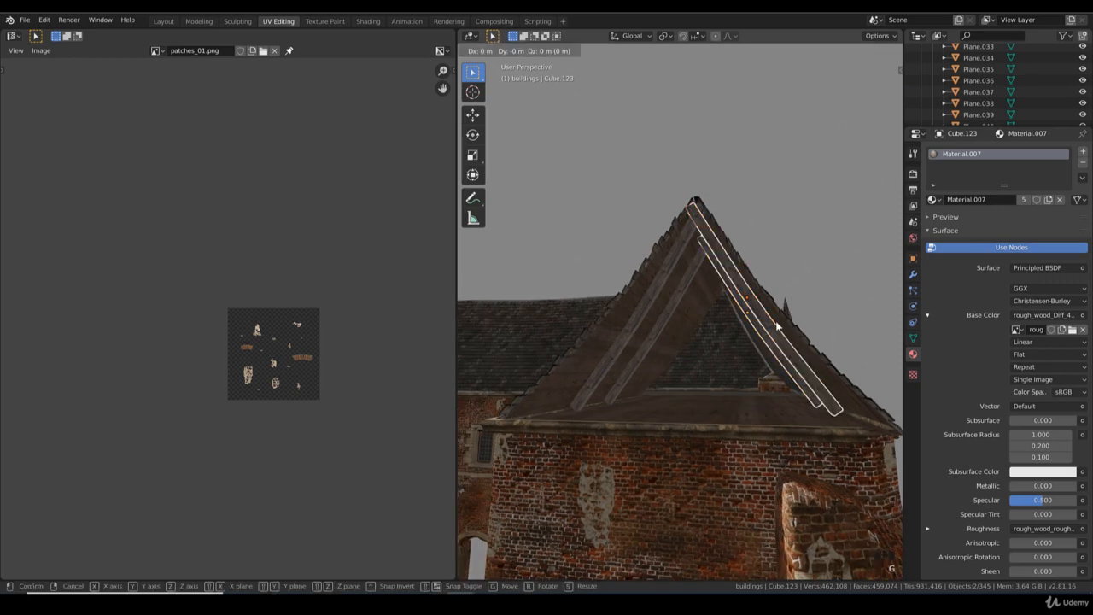
pyautogui.press('z')
pyautogui.click(790, 341)
pyautogui.press('g')
pyautogui.press('y')
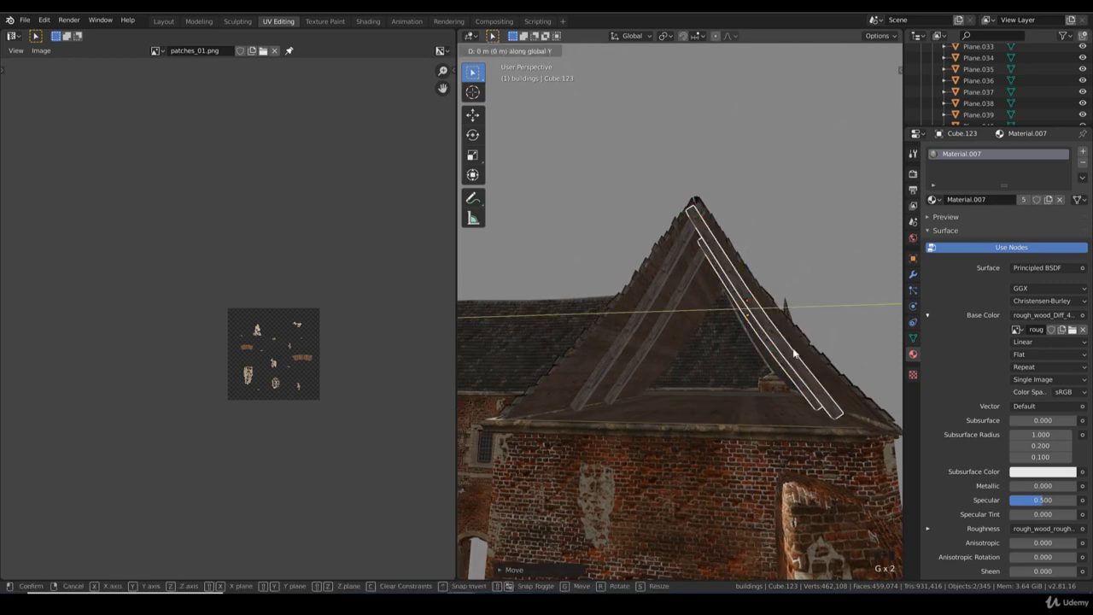
pyautogui.click(805, 348)
# - Duplicate the front beam, rotate the copy -90 degrees in top view, and place it in line with the ridge at the open end
pyautogui.moveTo(811, 347); pyautogui.dragTo(670, 307, button='middle')
pyautogui.scroll(-2, 755, 340)
pyautogui.click(670, 307)
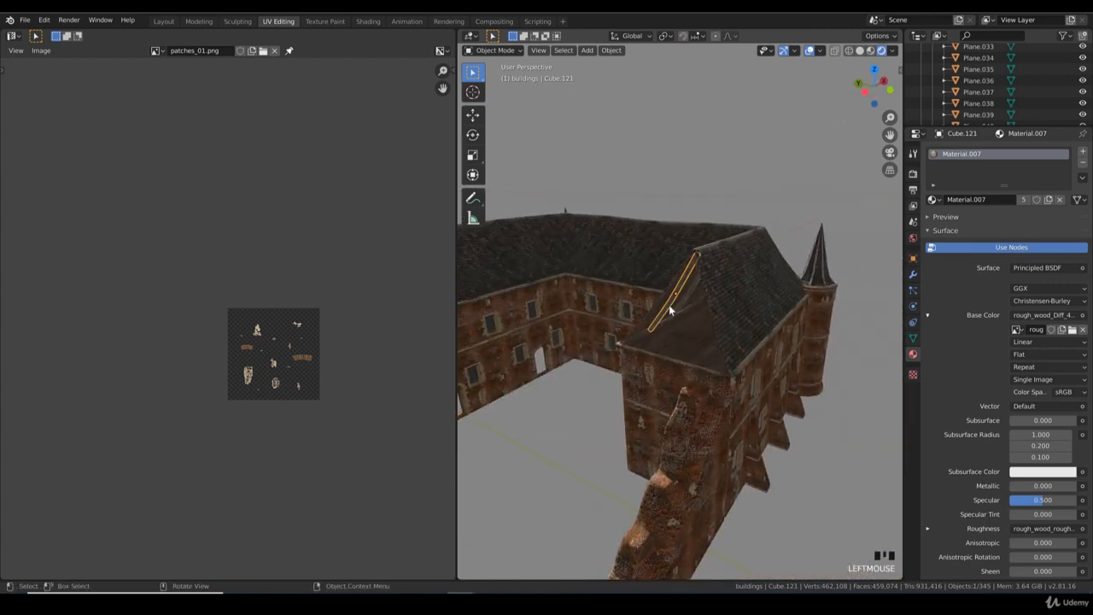
pyautogui.press('KP_7')
pyautogui.hotkey('shift', 'd')
pyautogui.click(649, 343)
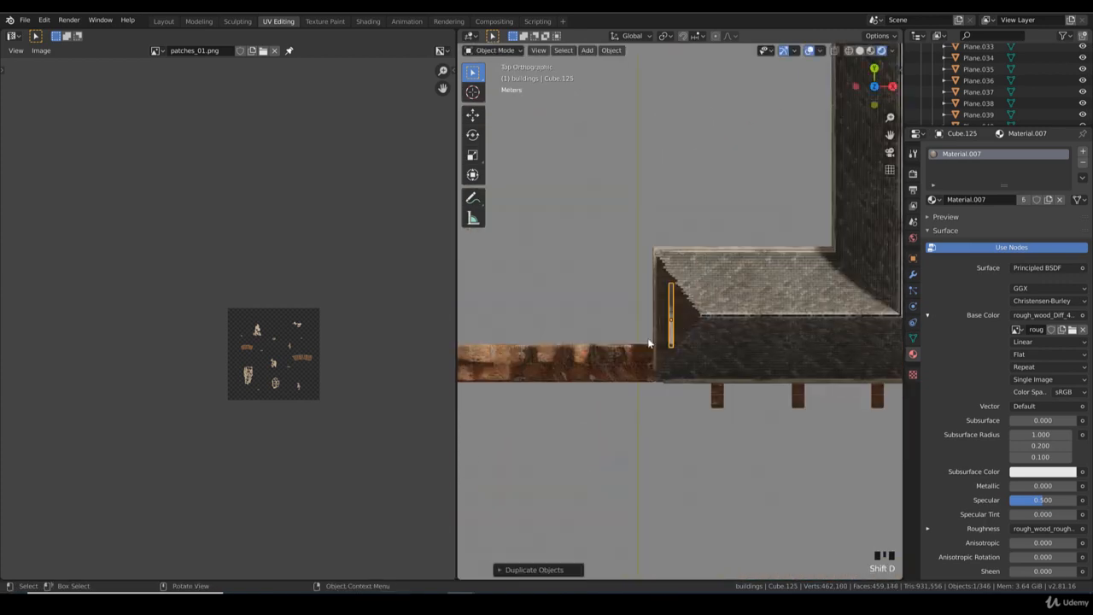
pyautogui.press('r')
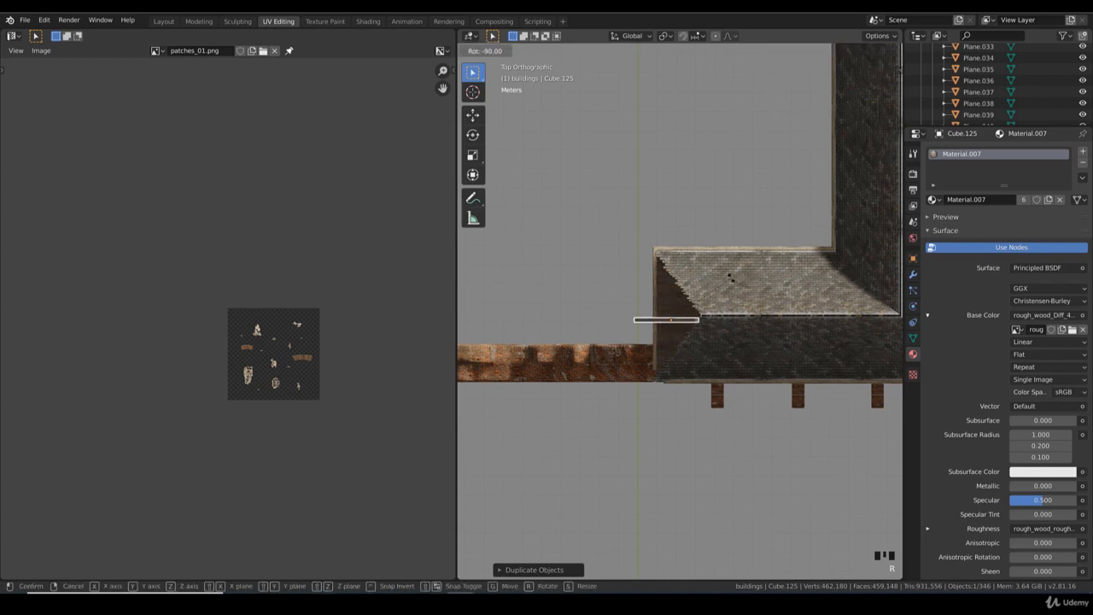
pyautogui.click(702, 317)
pyautogui.press('g')
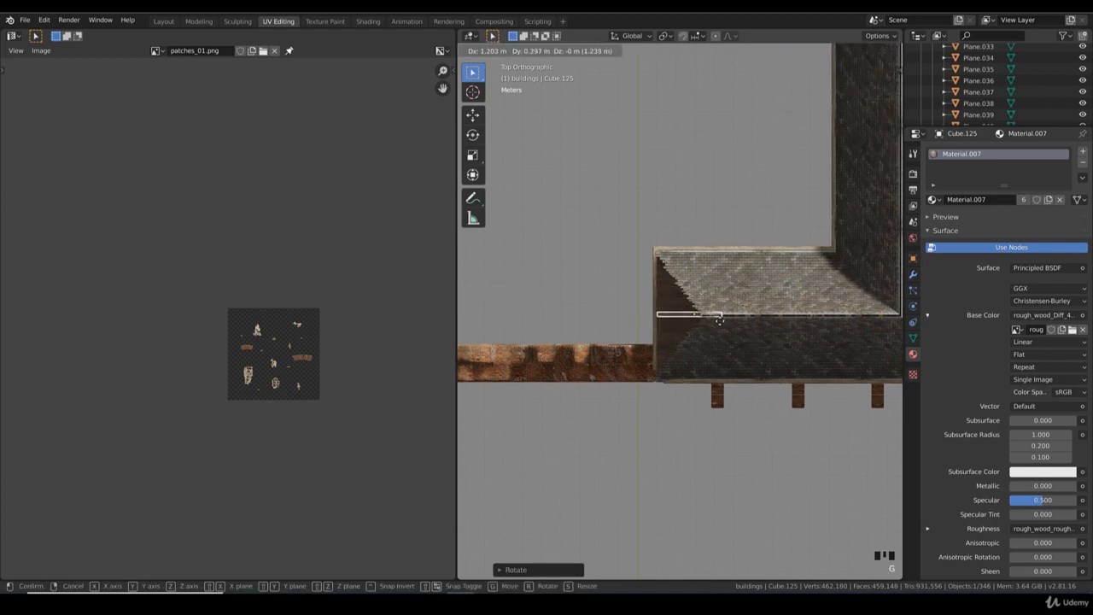
pyautogui.click(719, 317)
# - In front wireframe view, rotate and move the ridge-aligned beam to run from the ridge down to the eave parallel to the broken tile edge
pyautogui.moveTo(708, 341); pyautogui.dragTo(719, 241, button='middle')
pyautogui.press('KP_1')
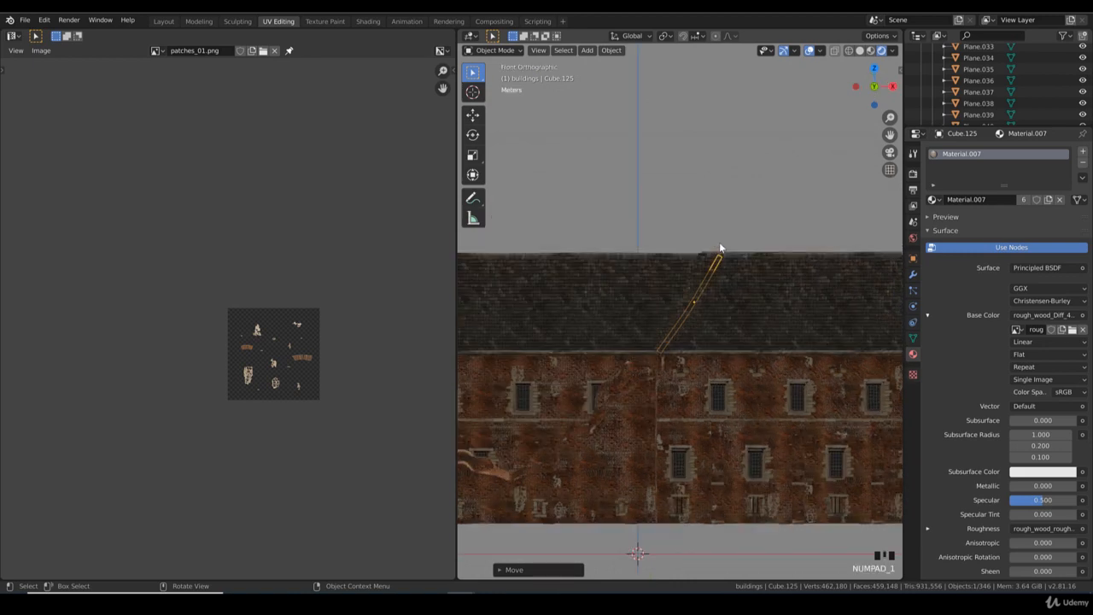
pyautogui.press('z')
pyautogui.click(773, 272)
pyautogui.press('z')
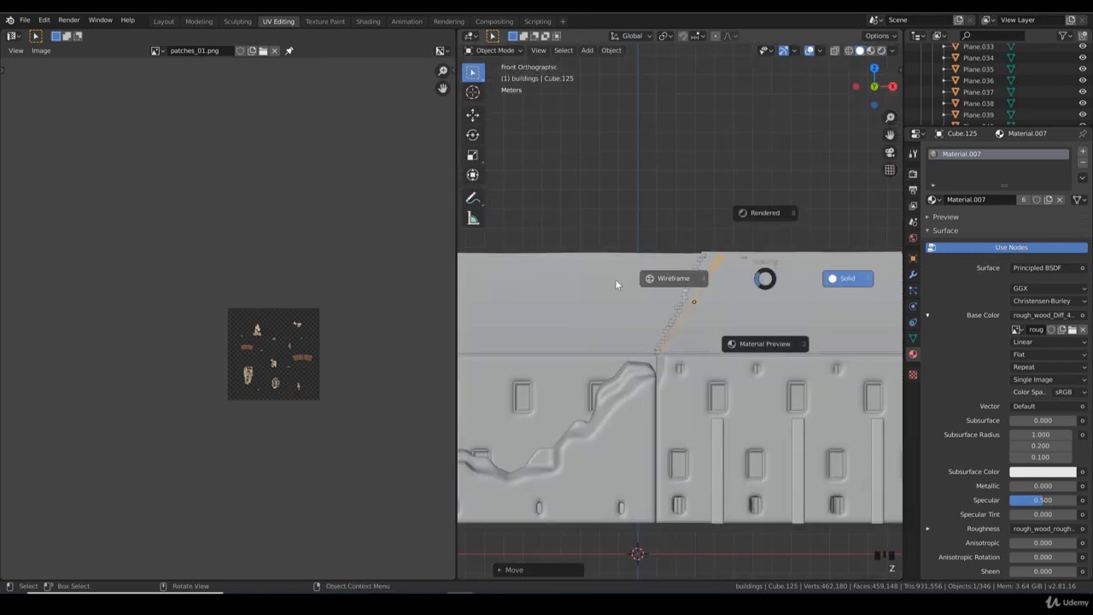
pyautogui.click(616, 284)
pyautogui.scroll(3, 756, 293)
pyautogui.press('r')
pyautogui.click(784, 302)
pyautogui.press('g')
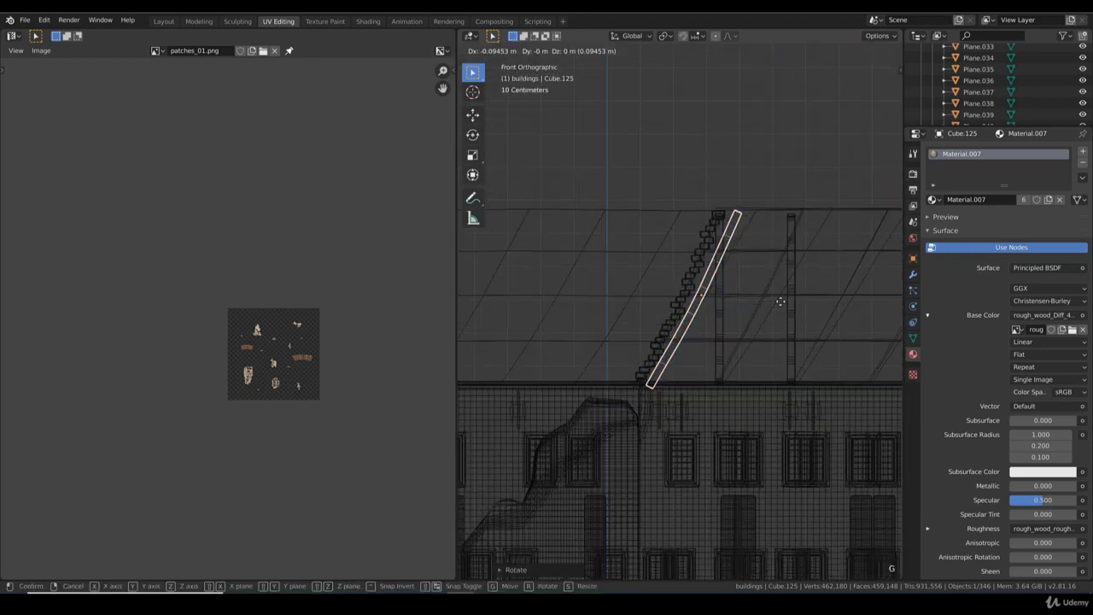
pyautogui.click(745, 280)
# - In solid shading, lower the middle beam slightly along Z and nudge it along X onto the eave, then restore rendered shading
pyautogui.press('z')
pyautogui.click(725, 310)
pyautogui.moveTo(646, 312); pyautogui.dragTo(668, 324, button='middle')
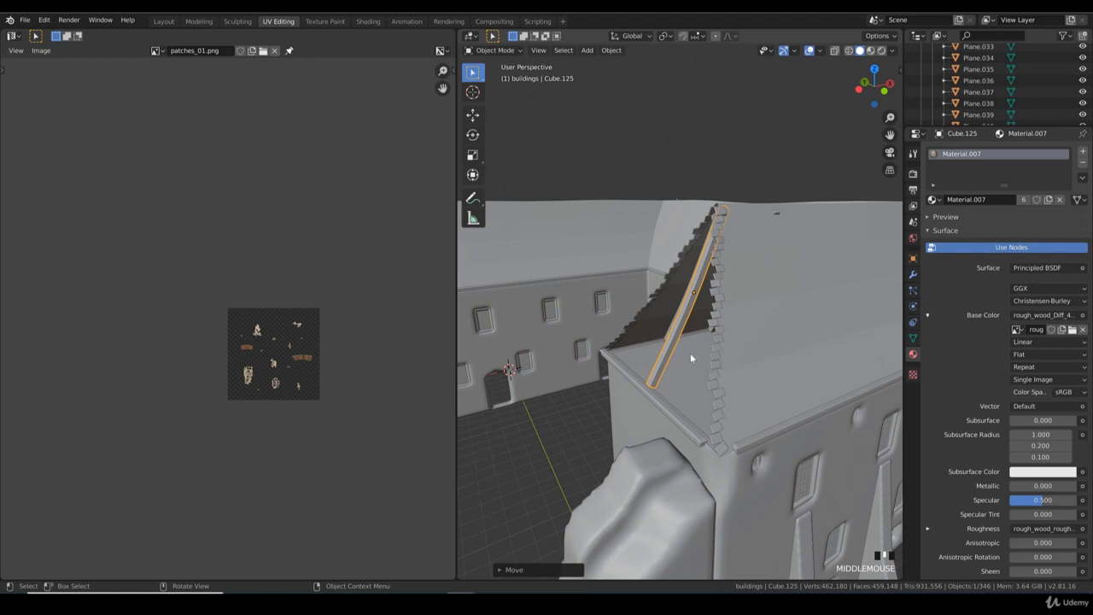
pyautogui.press('g')
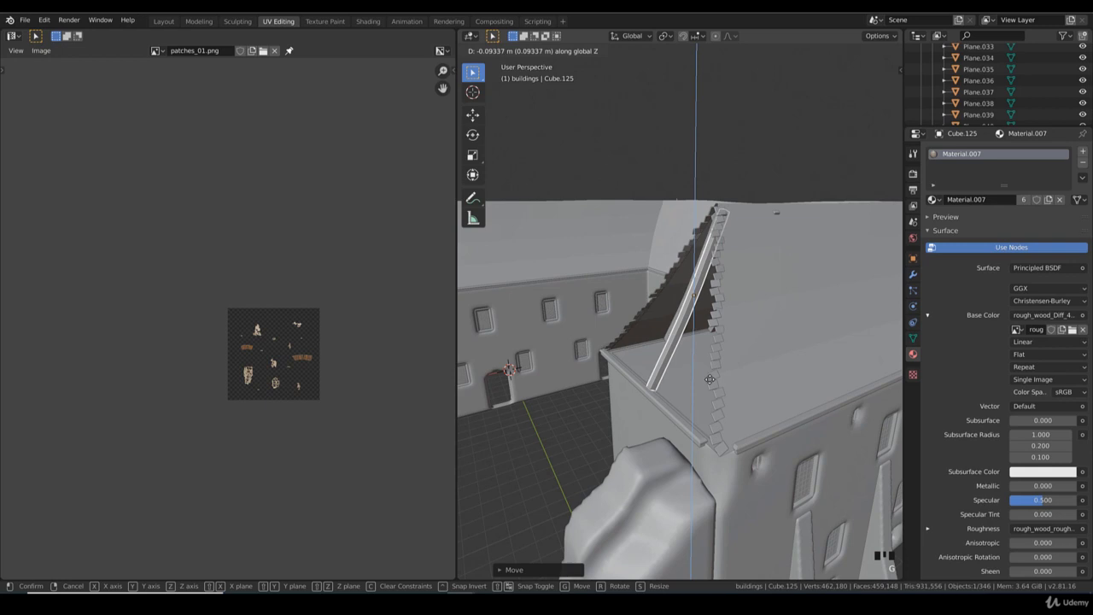
pyautogui.press('g')
pyautogui.moveTo(715, 380); pyautogui.dragTo(736, 367, button='middle')
pyautogui.click(728, 374)
pyautogui.press('g')
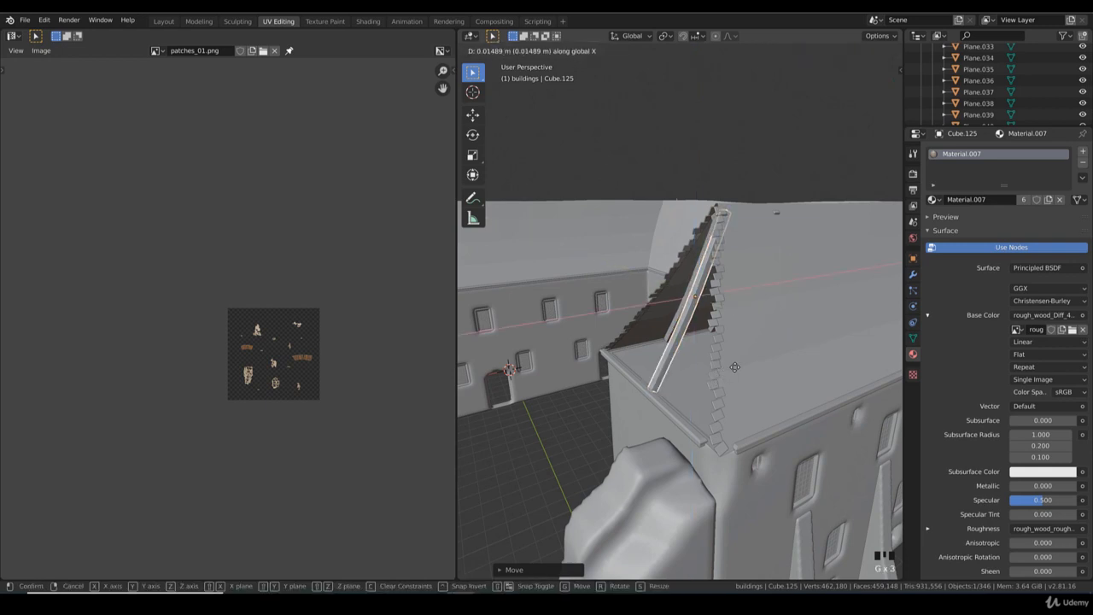
pyautogui.click(736, 367)
pyautogui.press('z')
pyautogui.click(740, 285)
# - Deselect the beam and examine the rafters and the whole castle from several sides
pyautogui.scroll(-8, 738, 298)
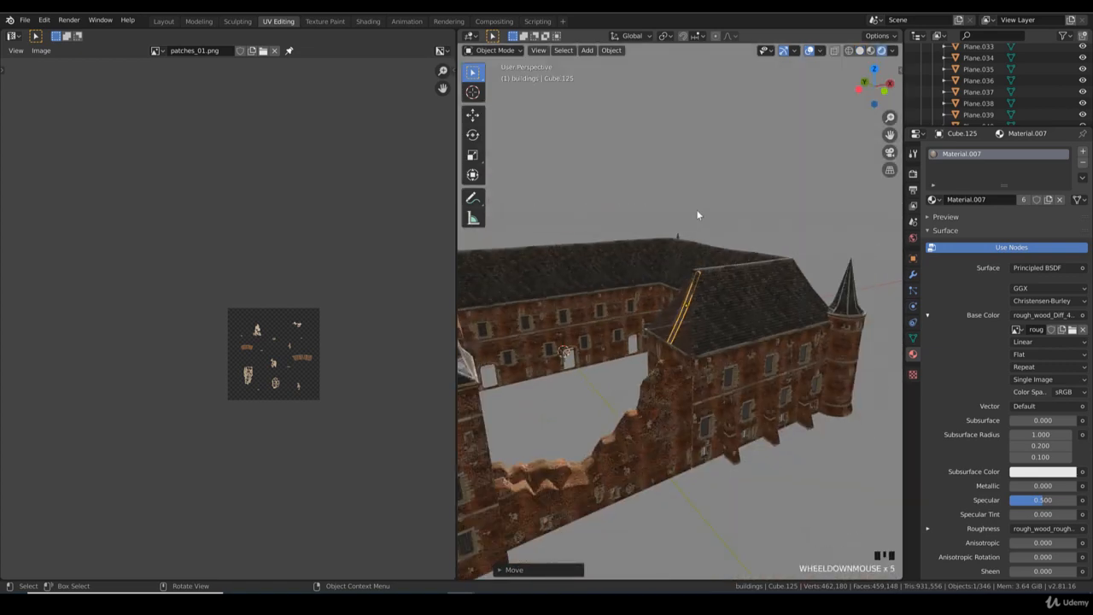
pyautogui.click(696, 211)
pyautogui.scroll(-3, 643, 282)
pyautogui.moveTo(643, 283); pyautogui.dragTo(715, 303, button='middle')
pyautogui.scroll(7, 703, 308)
pyautogui.scroll(3, 713, 309)
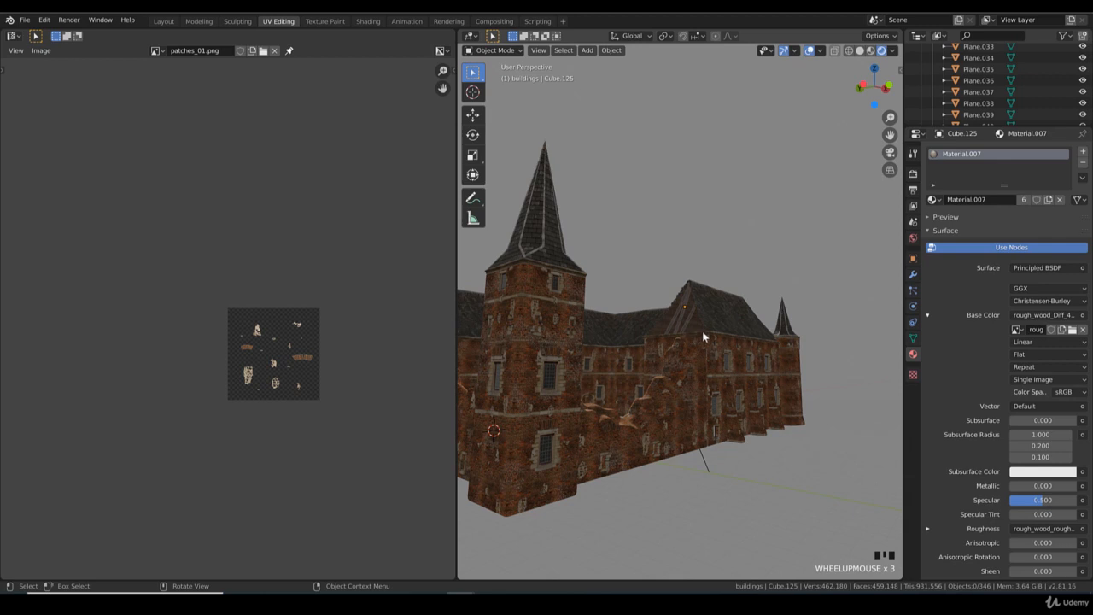
pyautogui.moveTo(704, 337); pyautogui.dragTo(699, 359, button='middle')
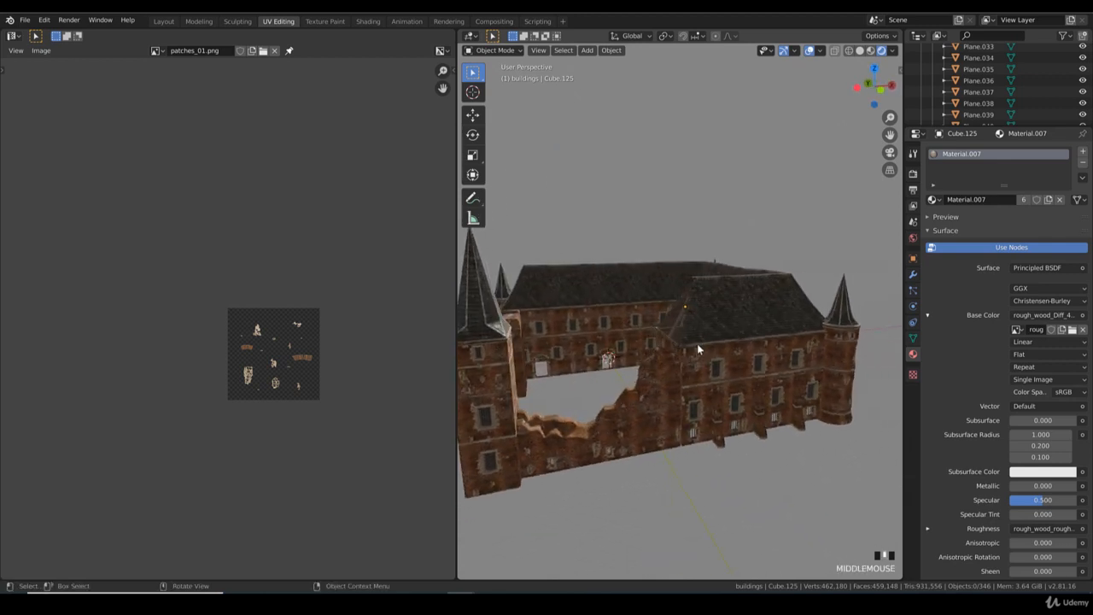
pyautogui.moveTo(704, 343); pyautogui.dragTo(673, 327, button='middle')
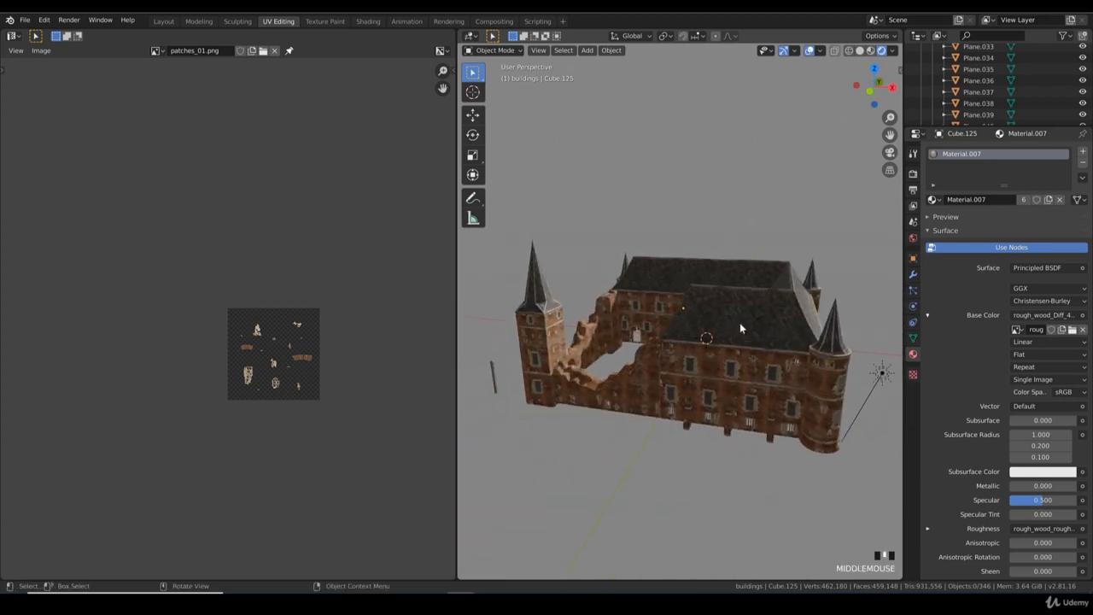